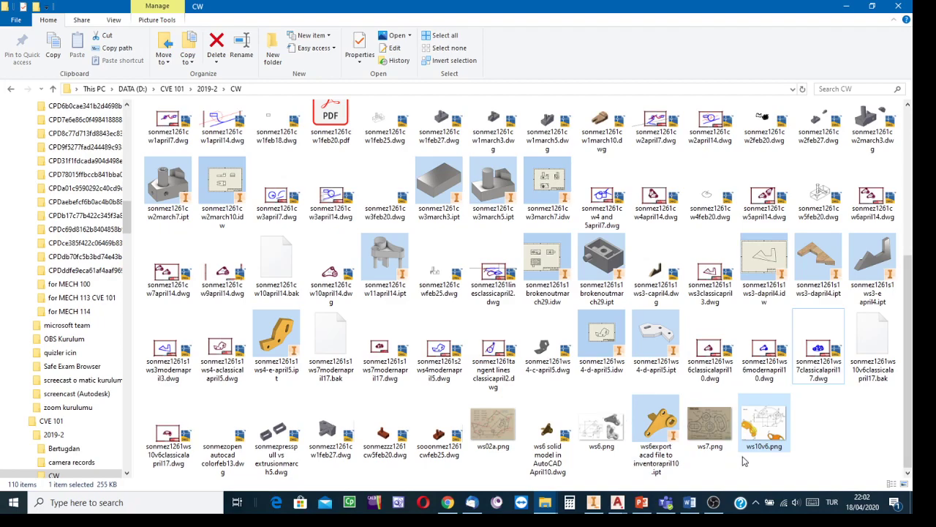
- Copy the image file ws10v6.png from the CW folder and switch to the sonmez1261A3landscape drawing in AutoCAD Mechanical
right_click(767, 418)
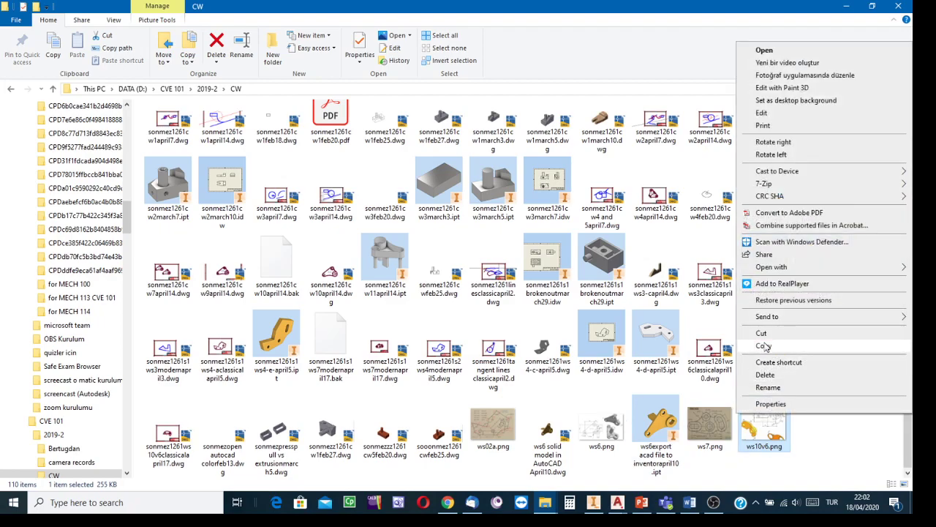
left_click(764, 346)
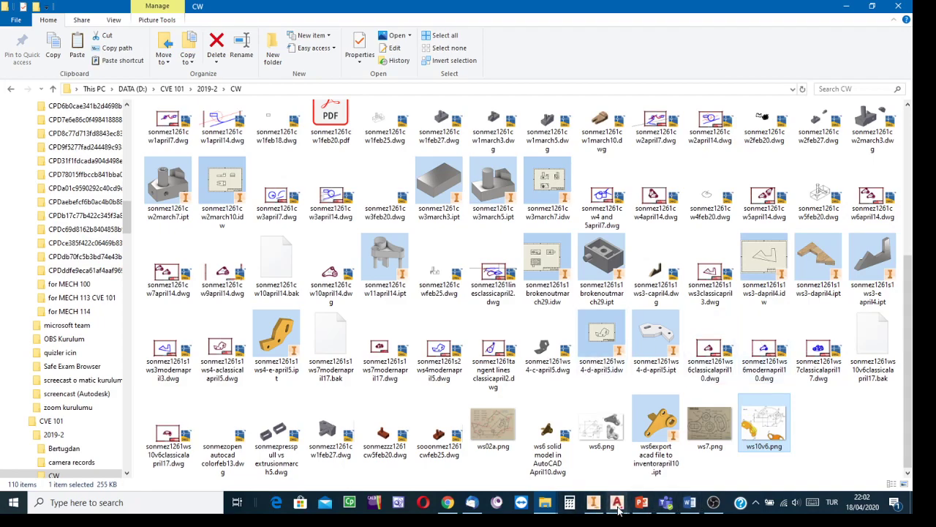
left_click(616, 502)
left_click(669, 457)
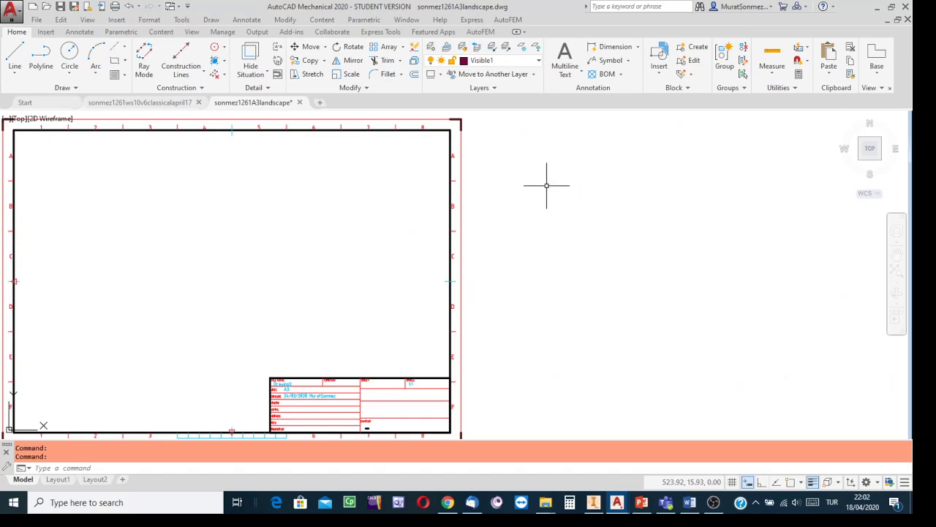
- Make constructions the current layer and paste the copied image just outside the A3 frame's right edge, at scale 1 and rotation 0
left_click(538, 63)
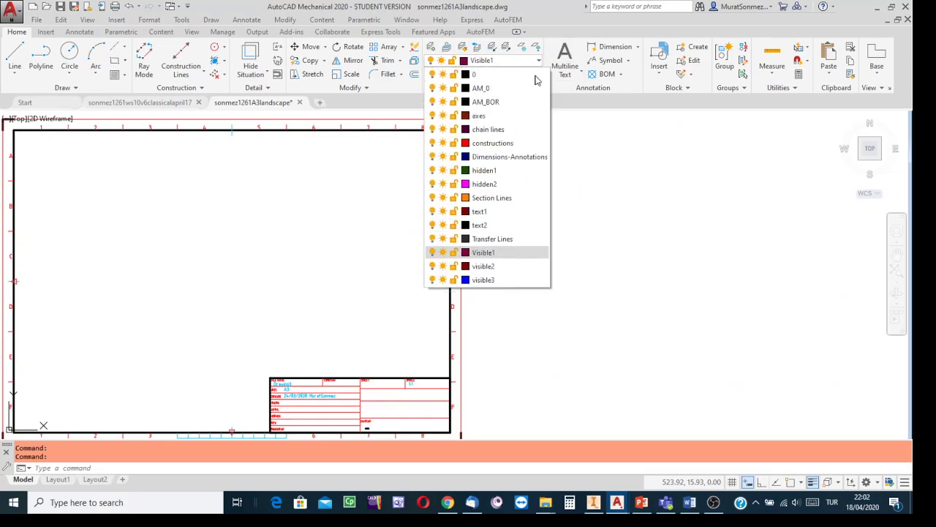
left_click(490, 144)
key("ctrl+v")
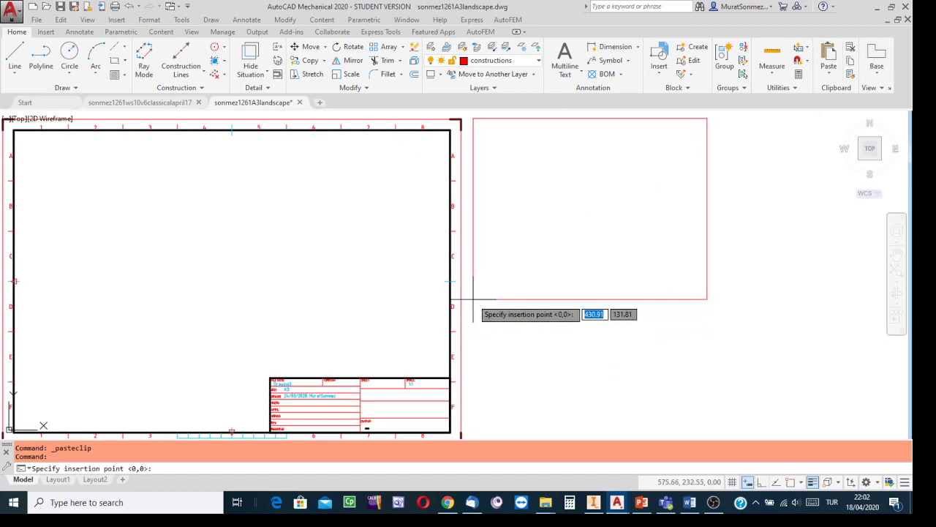
left_click(471, 299)
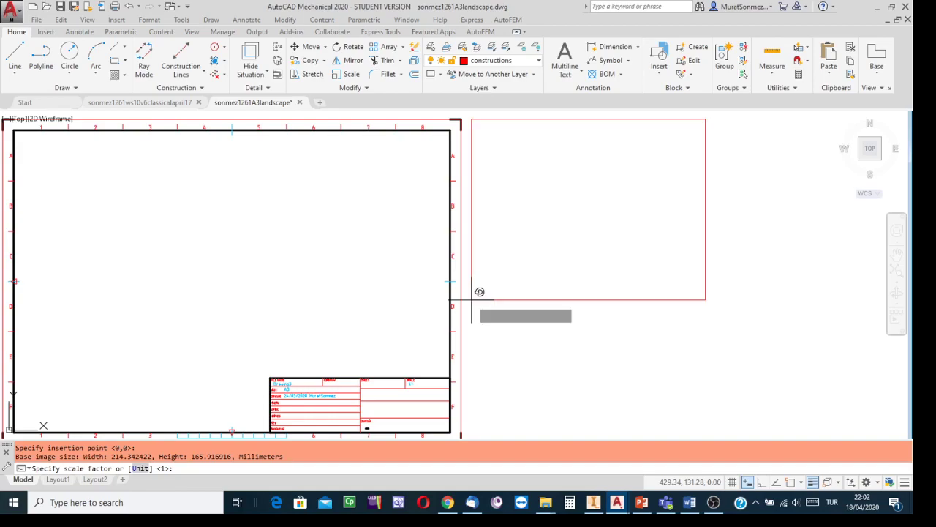
key("Return")
key("Return")
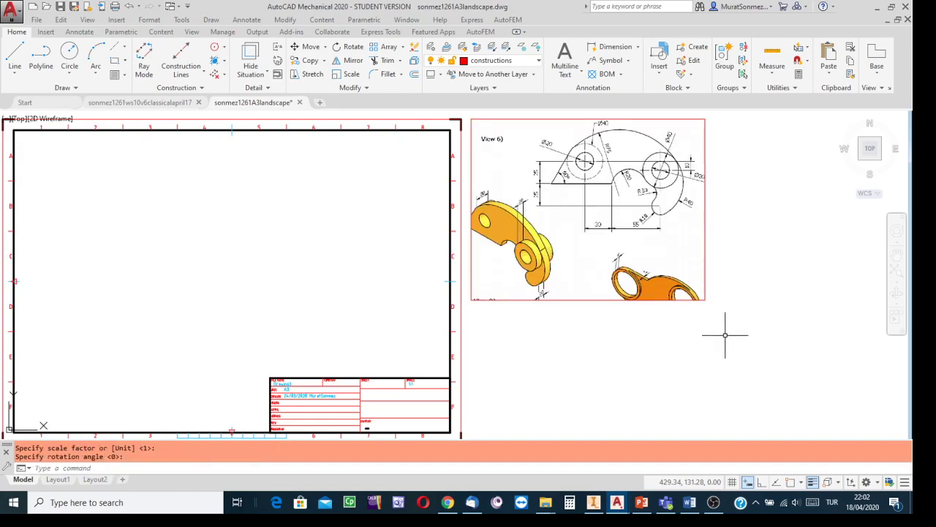
- Enlarge the pasted reference image by stretching its lower-right corner outward until it reaches nearly the bottom of the A3 frame
left_click(703, 299)
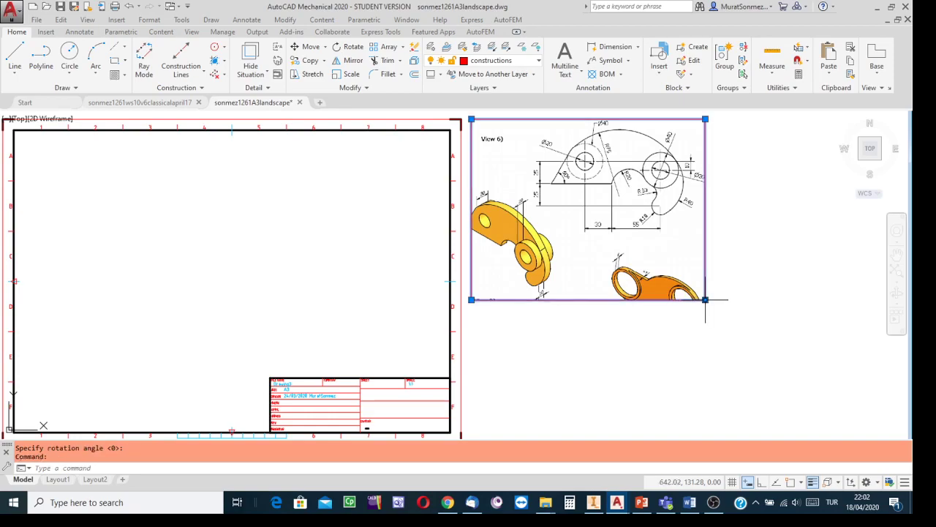
left_click(704, 299)
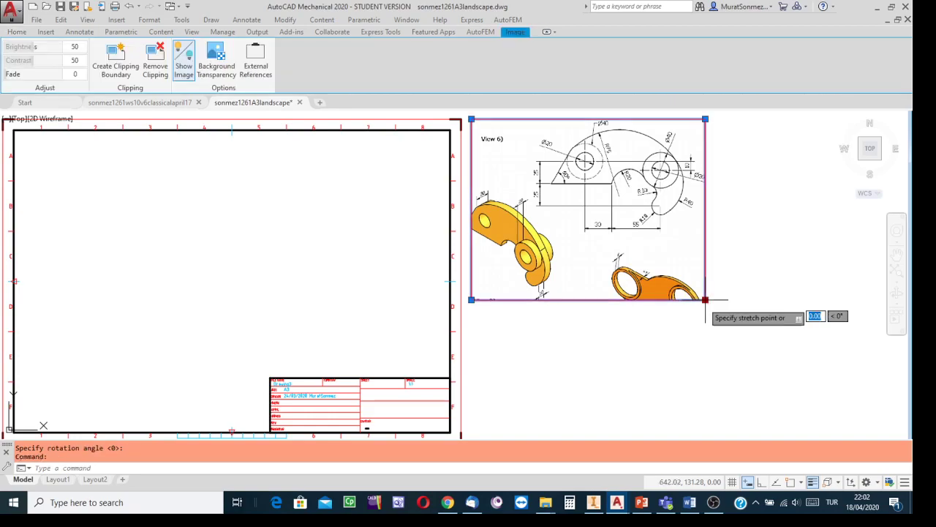
left_click(786, 420)
key("Escape")
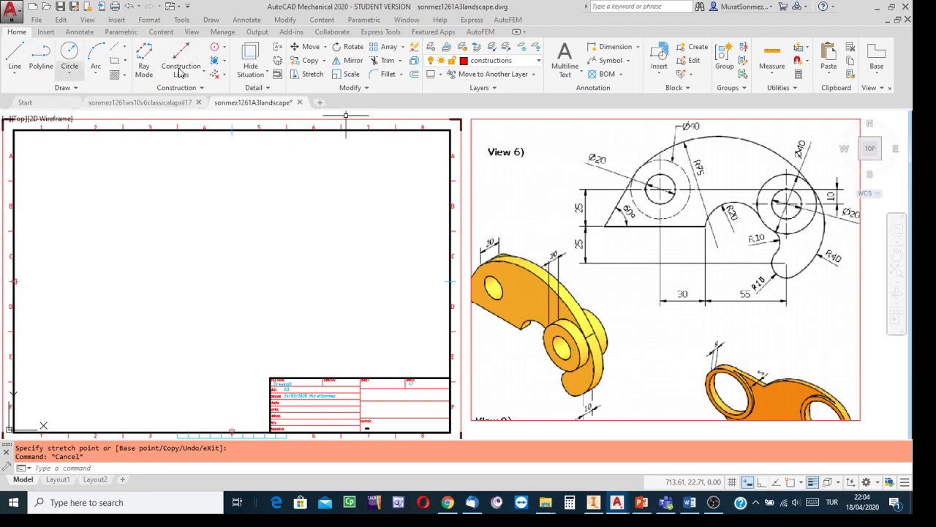
- Make visible3 the current layer and draw a circle of about 30 mm radius in the left half of the A3 frame
left_click(539, 60)
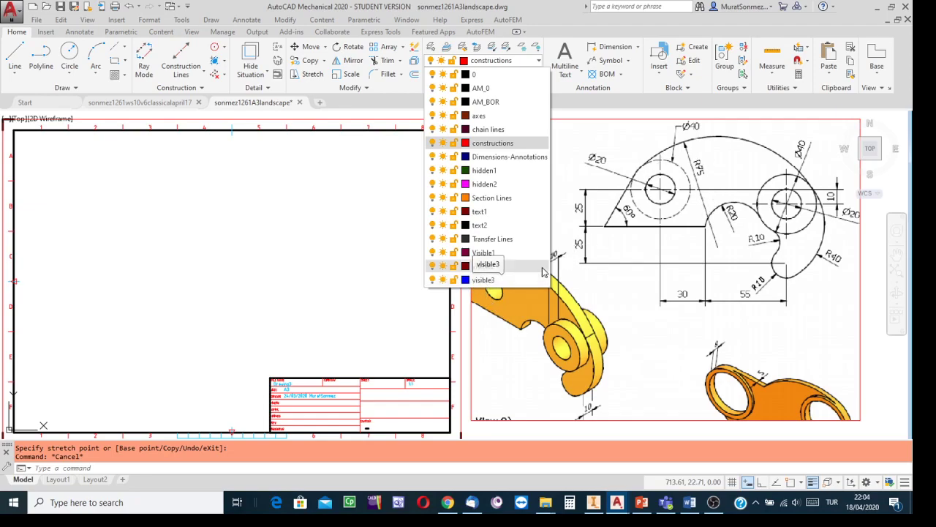
left_click(483, 280)
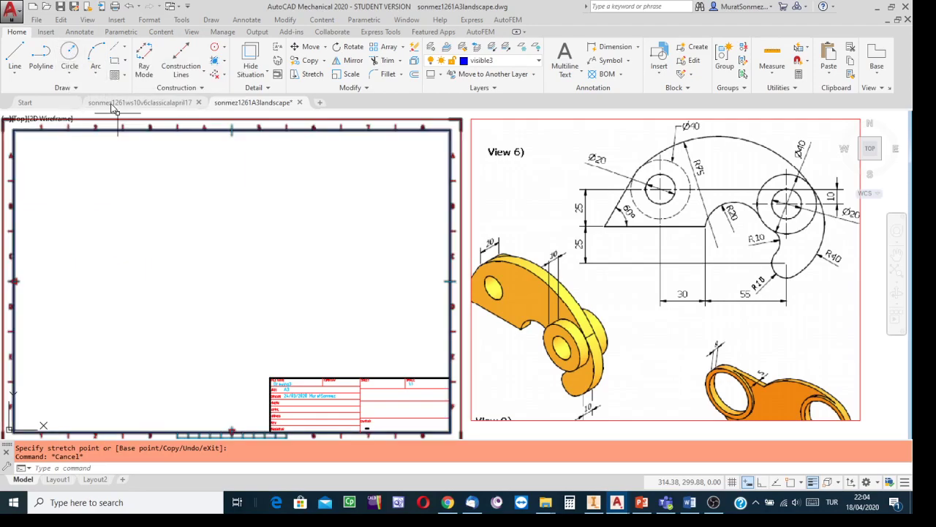
left_click(69, 54)
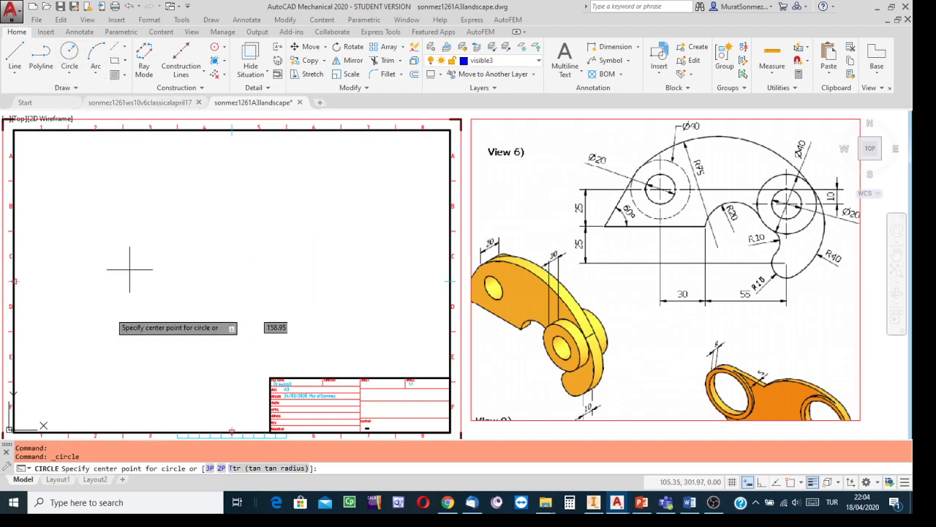
left_click(98, 244)
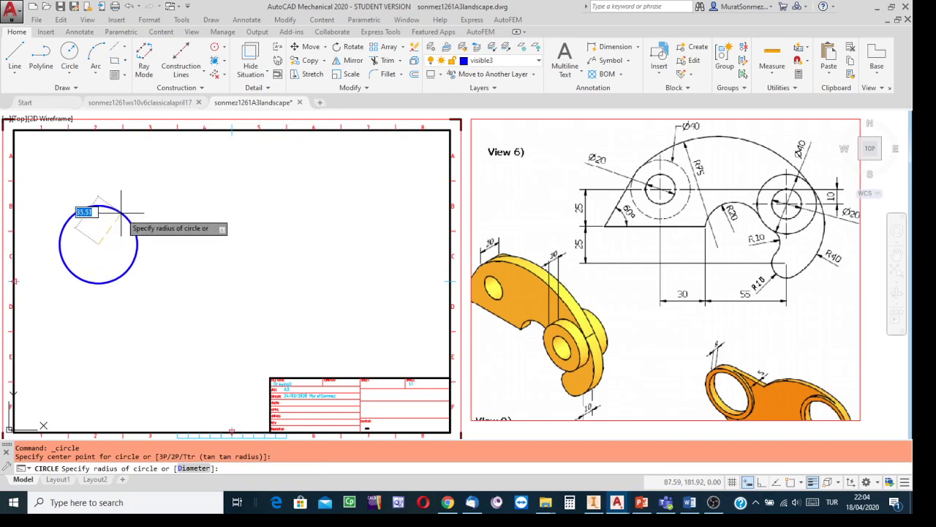
left_click(118, 218)
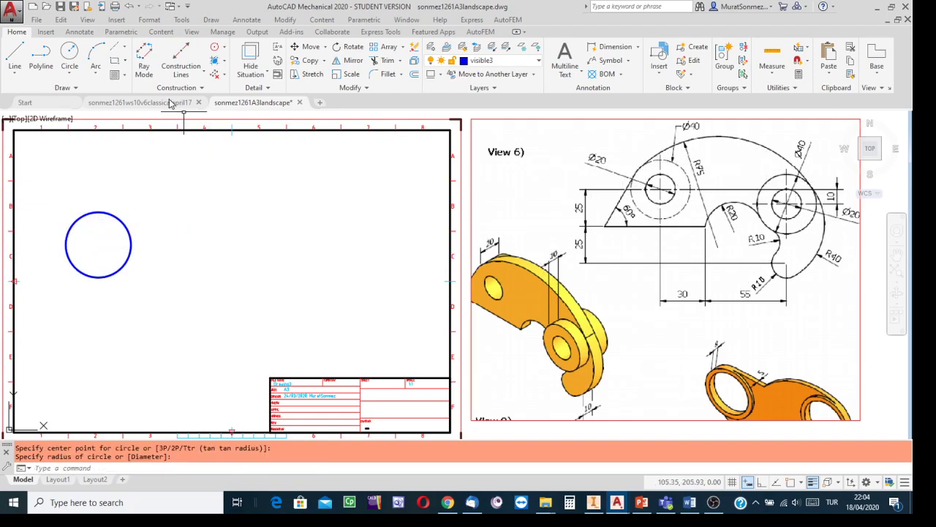
- Draw two circles overlapping the first one, about 27.5 mm radius at its upper right and about 19 mm radius at its lower right
left_click(73, 50)
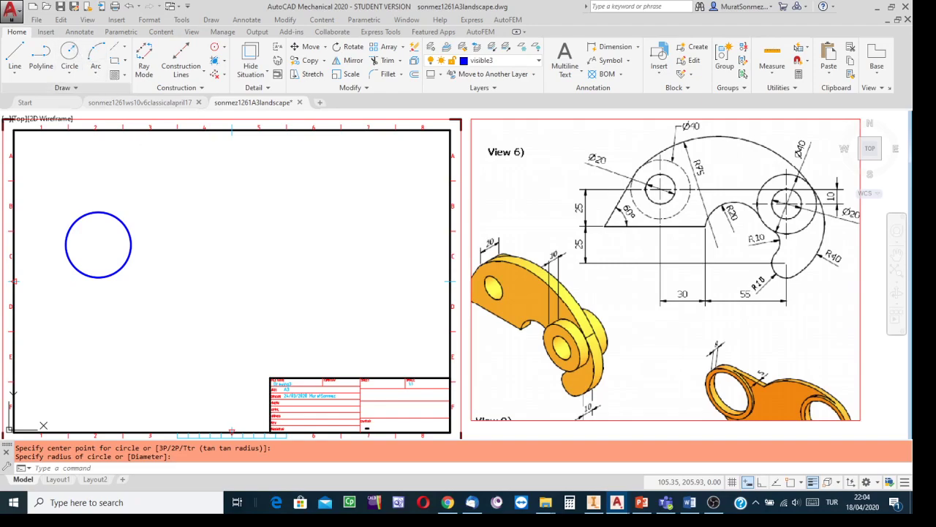
left_click(122, 203)
left_click(139, 178)
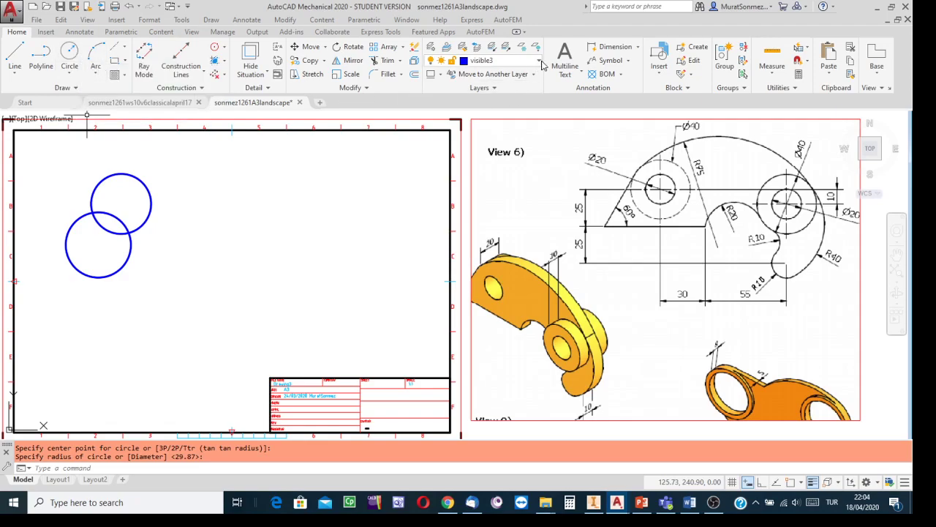
left_click(70, 58)
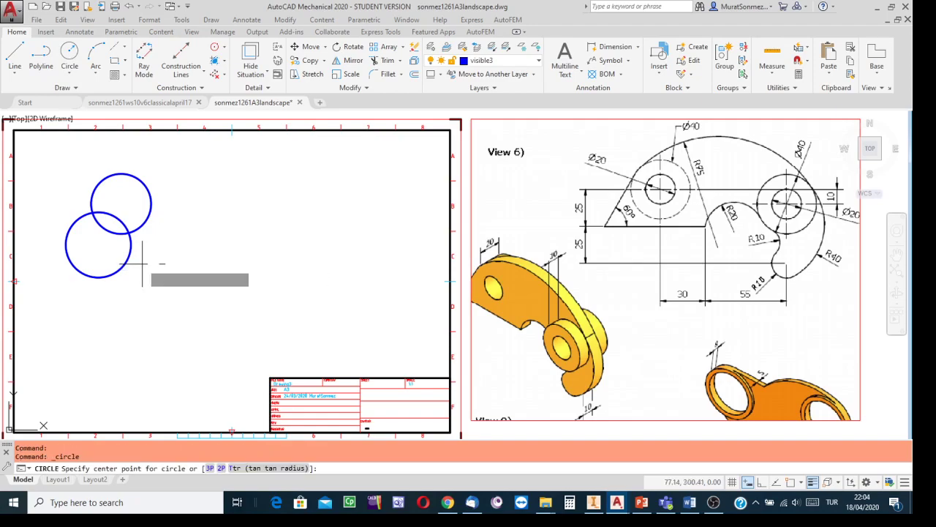
left_click(143, 263)
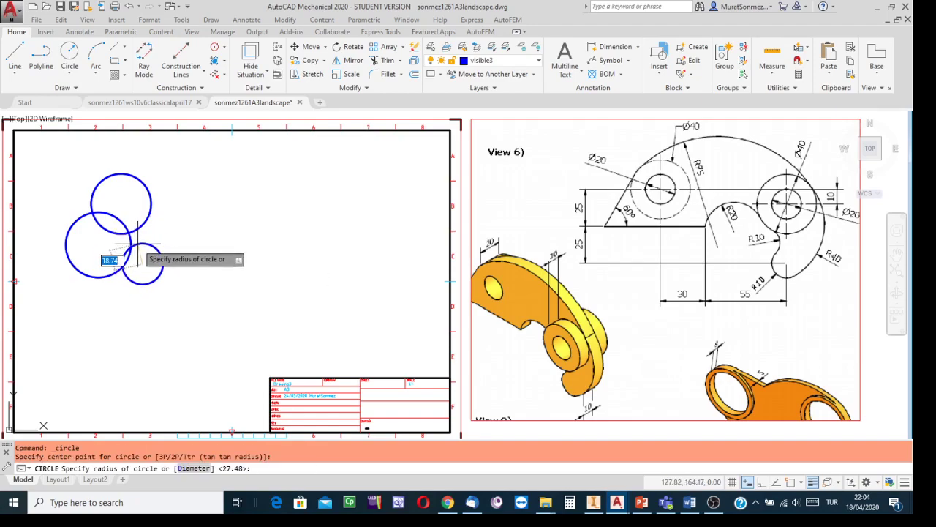
left_click(137, 244)
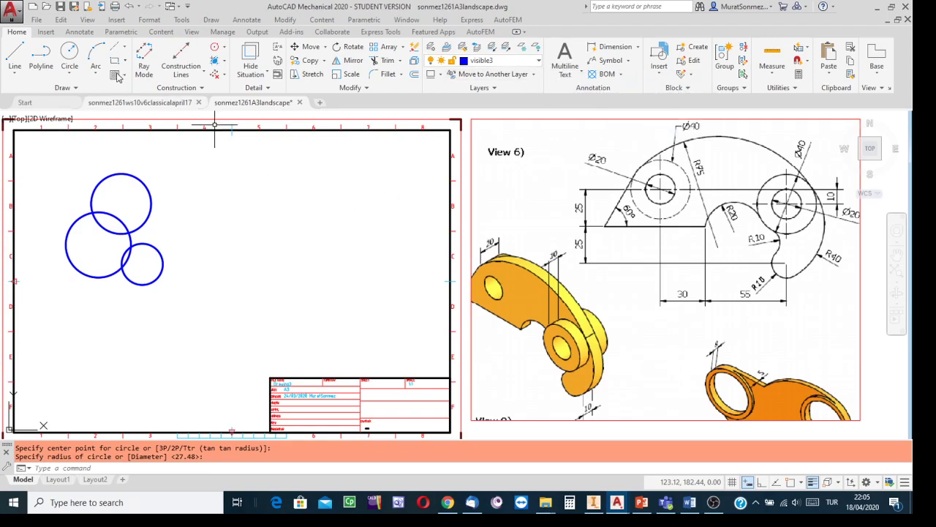
- Draw a circle of about 43 mm radius in the frame's right half and an overlapping one of about 18 mm radius at its upper left
left_click(69, 52)
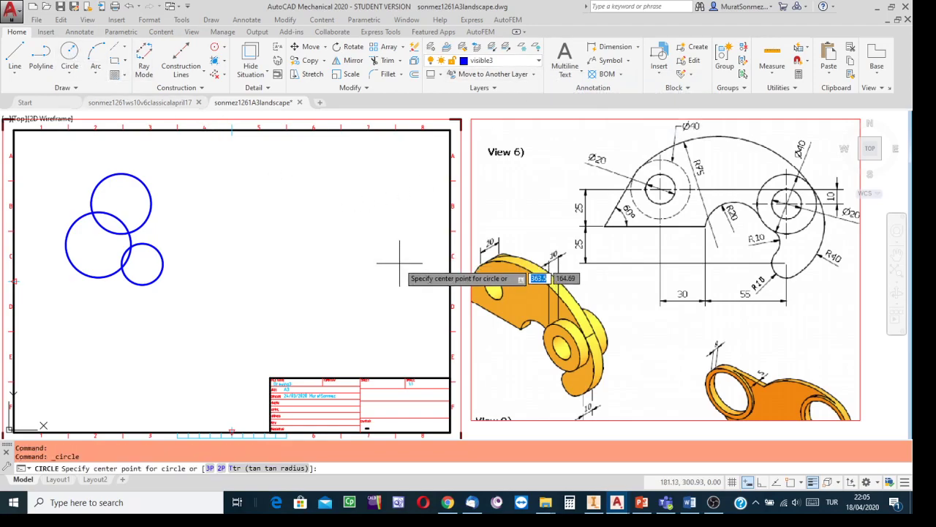
left_click(310, 243)
left_click(314, 197)
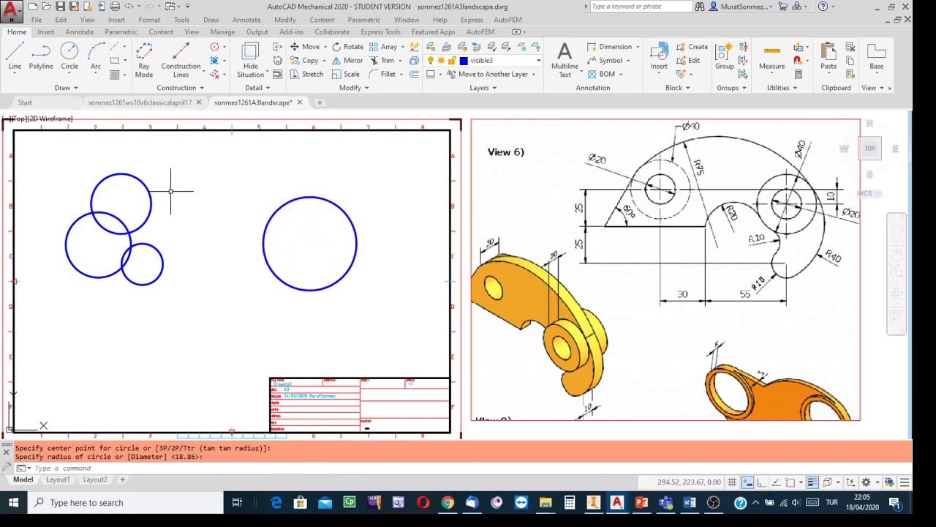
left_click(70, 50)
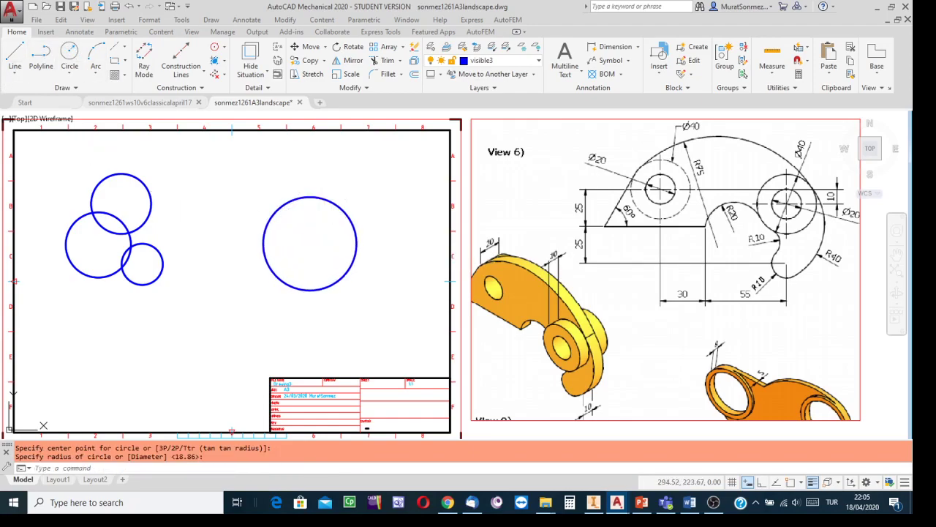
left_click(254, 218)
left_click(268, 205)
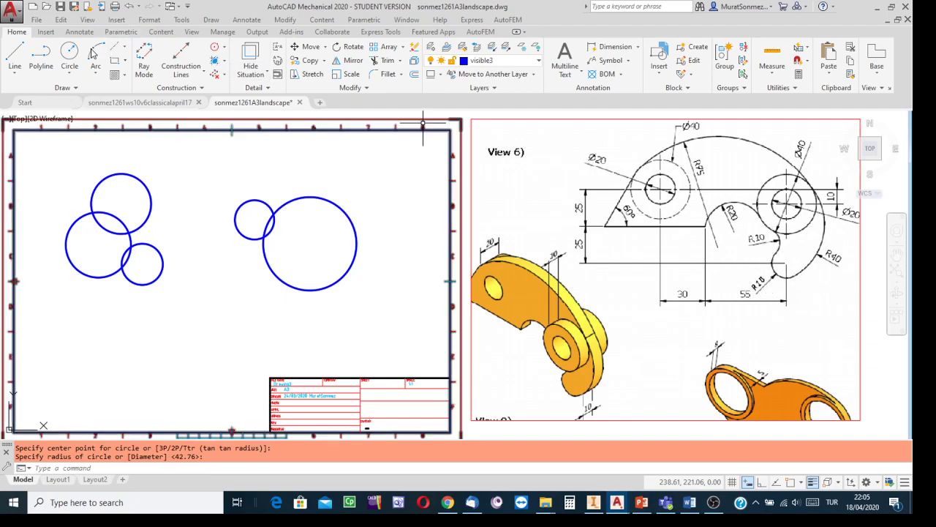
- Draw a small separate circle below the large circle, just above the left end of the title block
key("Return")
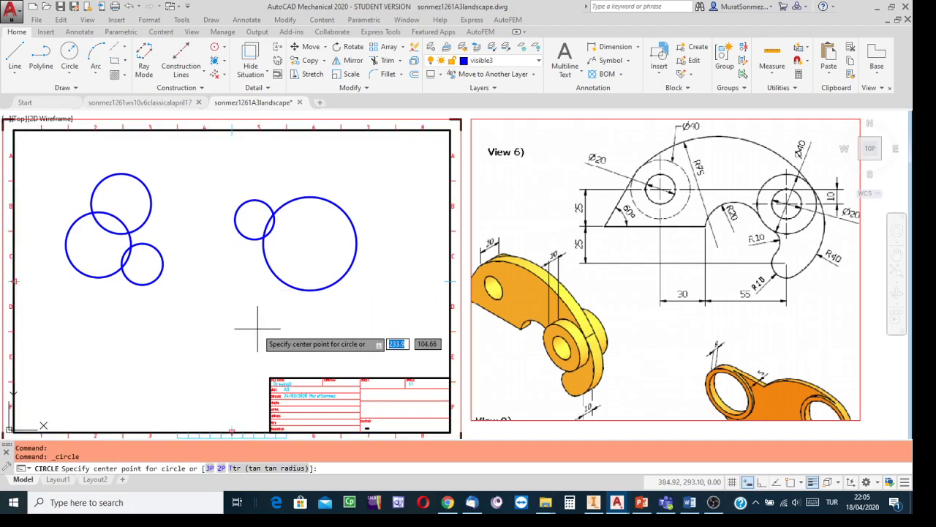
left_click(265, 334)
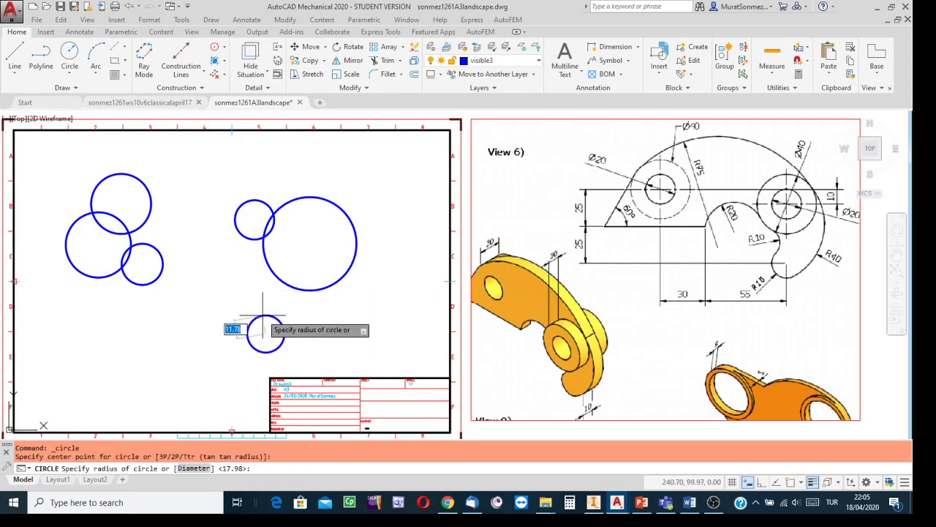
left_click(286, 330)
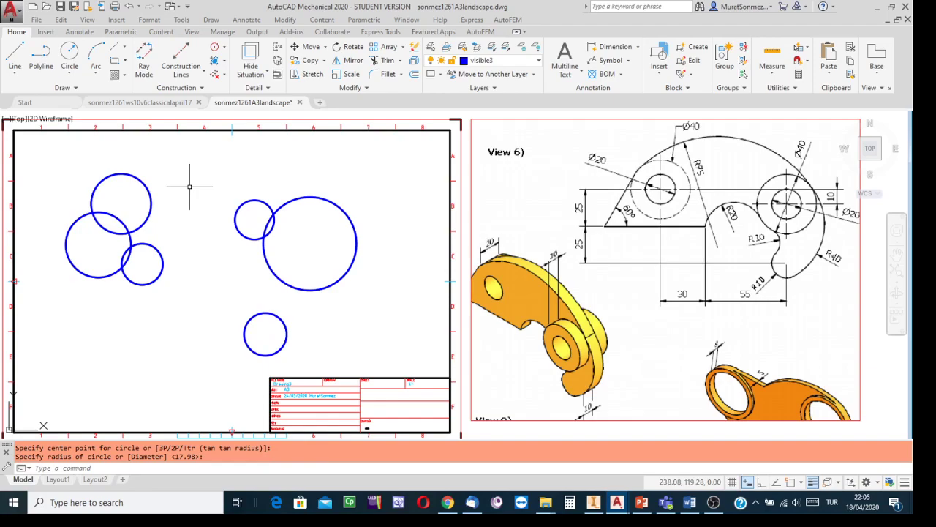
- Save the drawing in the CW folder under a new file name ending in ws10v6modernapril17
left_click(22, 13)
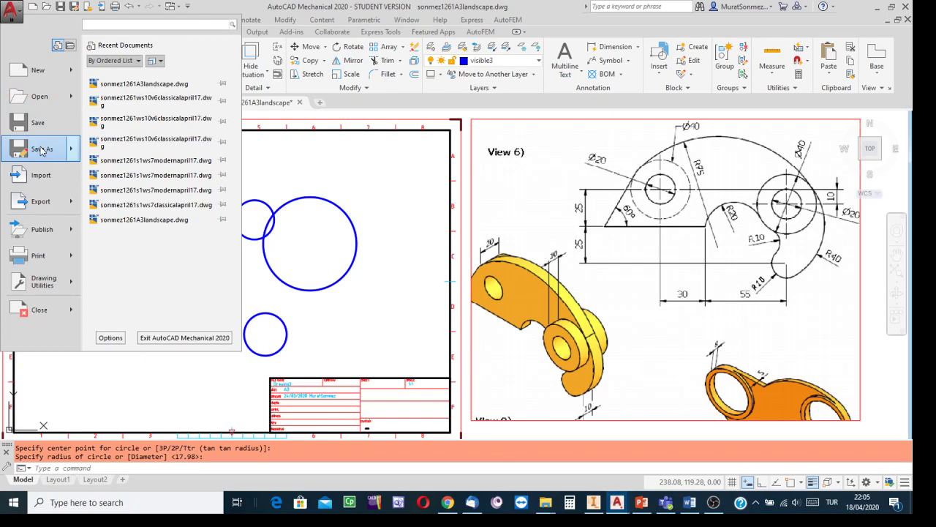
key("Escape")
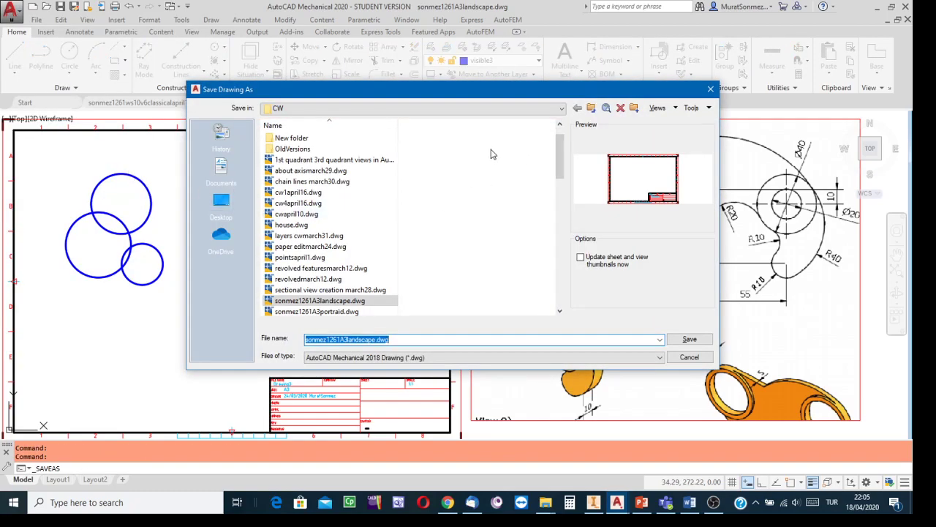
left_click(562, 108)
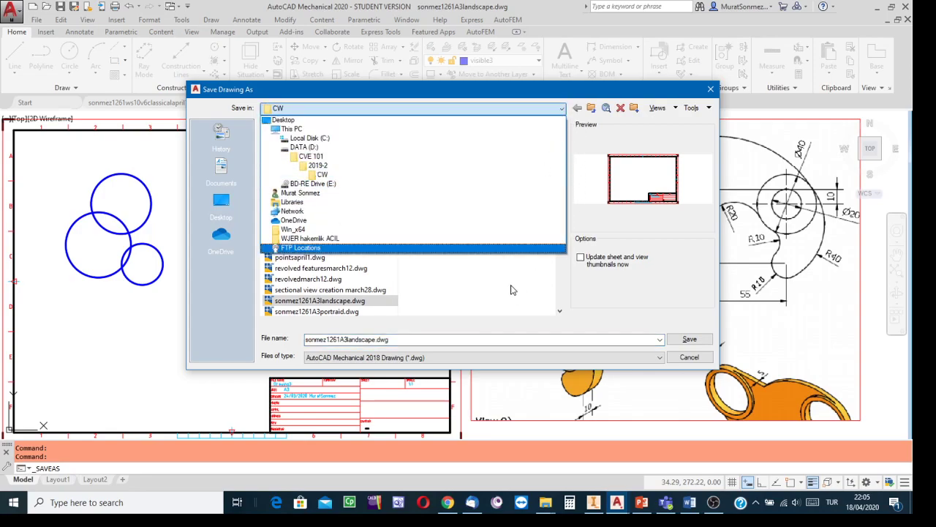
left_click(524, 340)
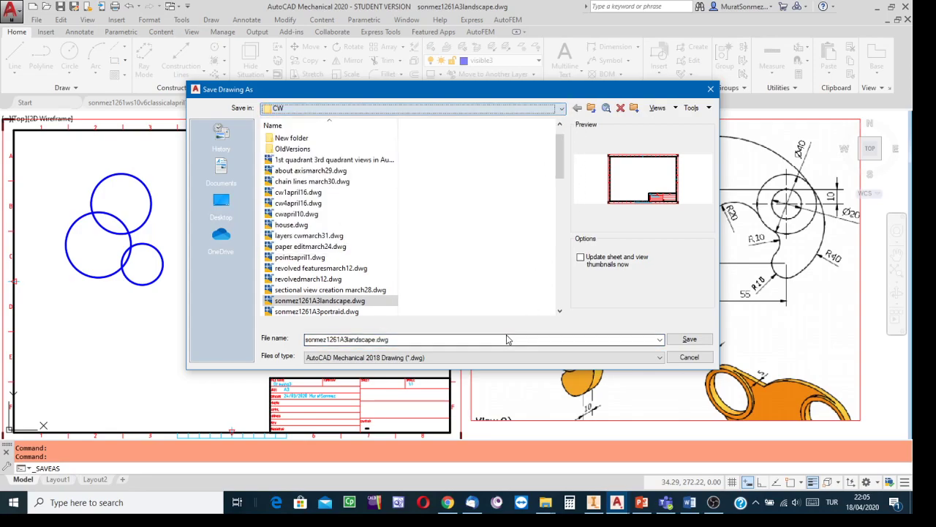
left_click(409, 340)
type("so")
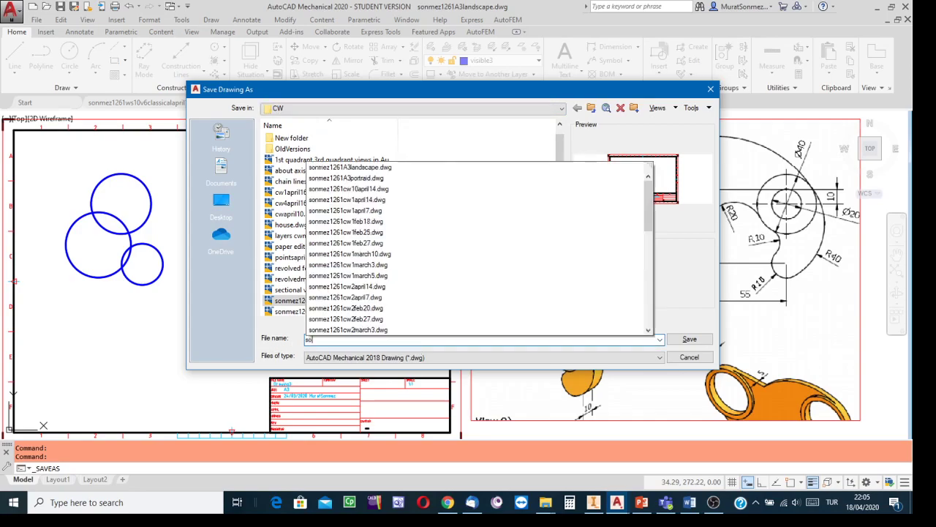
type("nmez126")
type("1w")
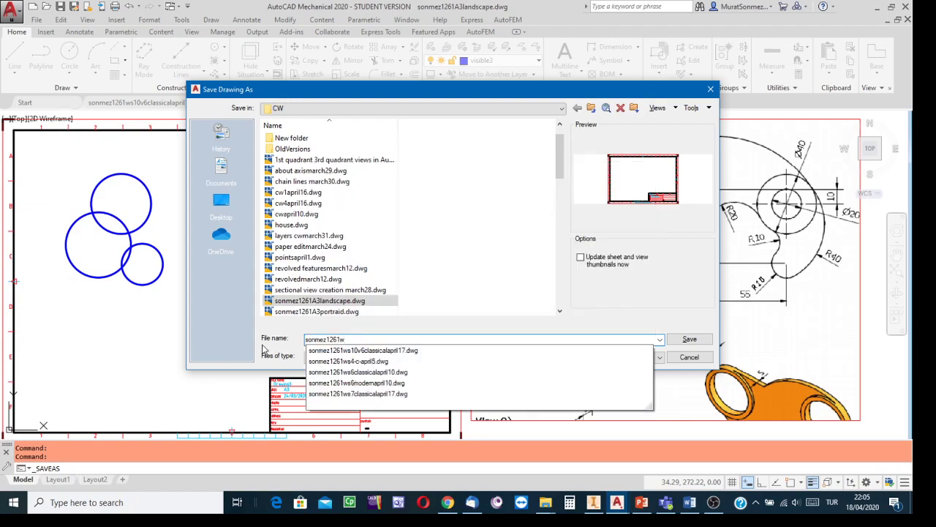
type("s10")
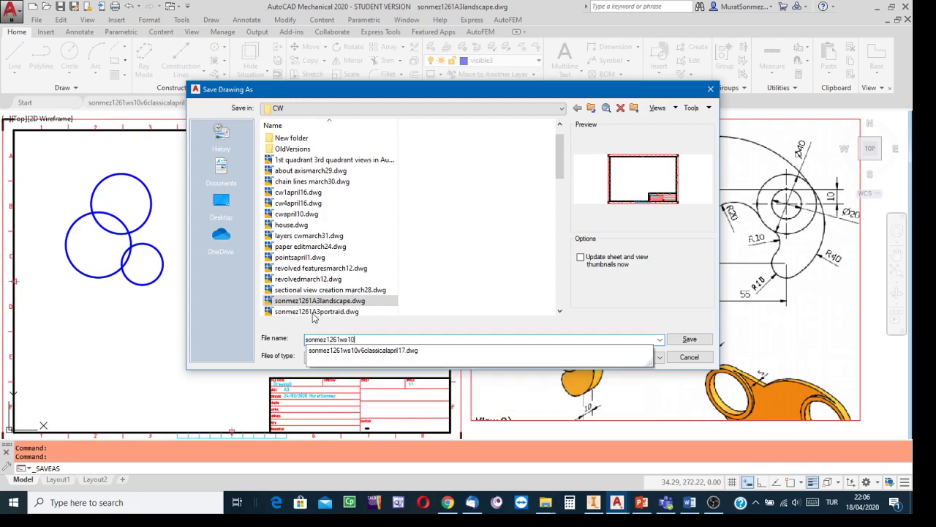
mouse_move(436, 98)
left_mouse_down()
mouse_move(353, 134)
mouse_move(292, 256)
mouse_move(464, 183)
mouse_move(461, 198)
mouse_move(450, 92)
mouse_move(423, 76)
left_mouse_up()
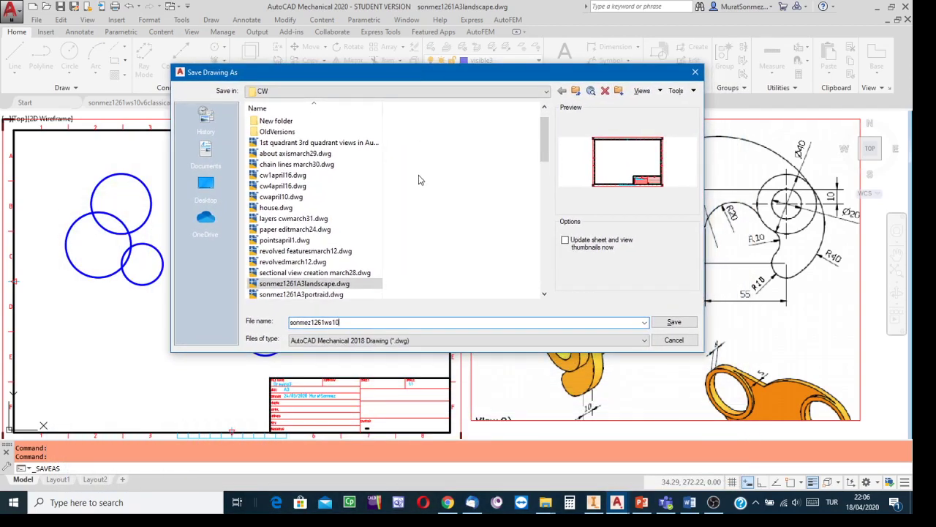
type("v")
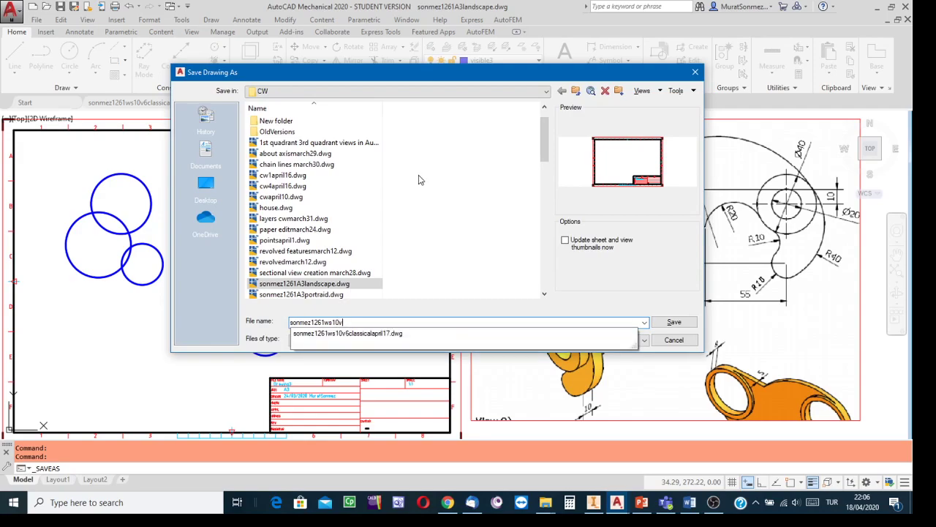
type("6modema")
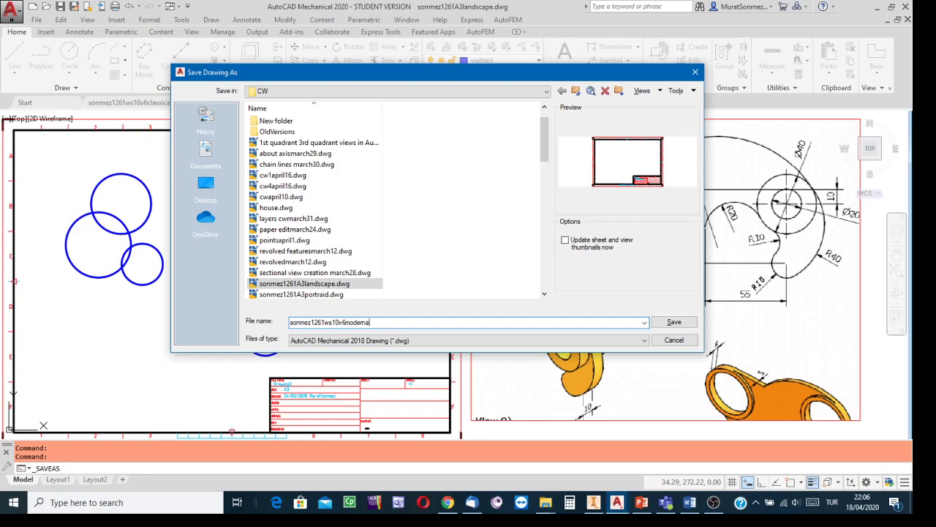
type("17")
left_click(673, 323)
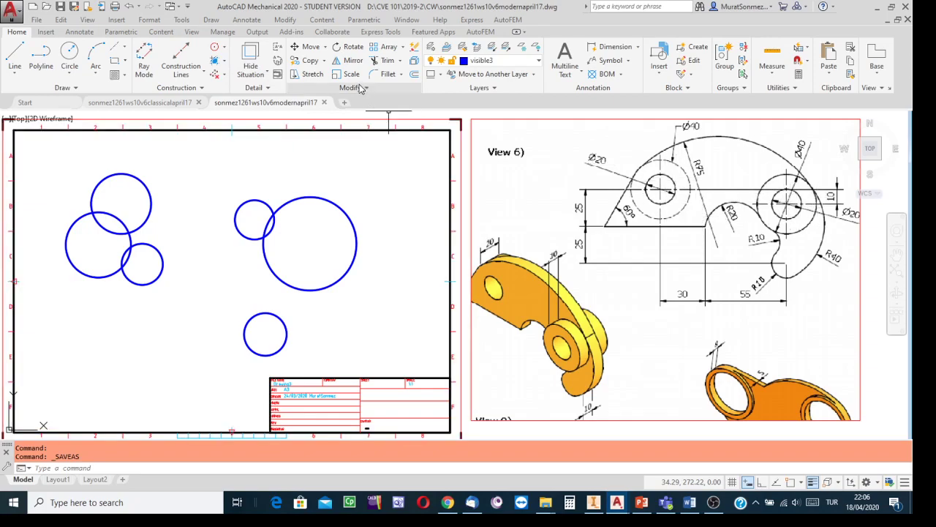
- Move the smallest, lower-right circle of the left-hand group to the hidden2 layer and clear the selection
left_click(152, 248)
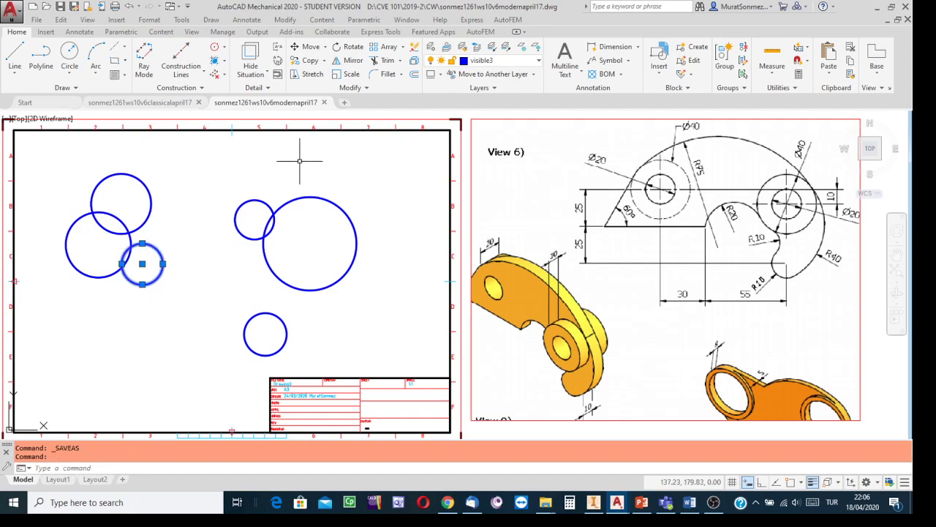
left_click(540, 61)
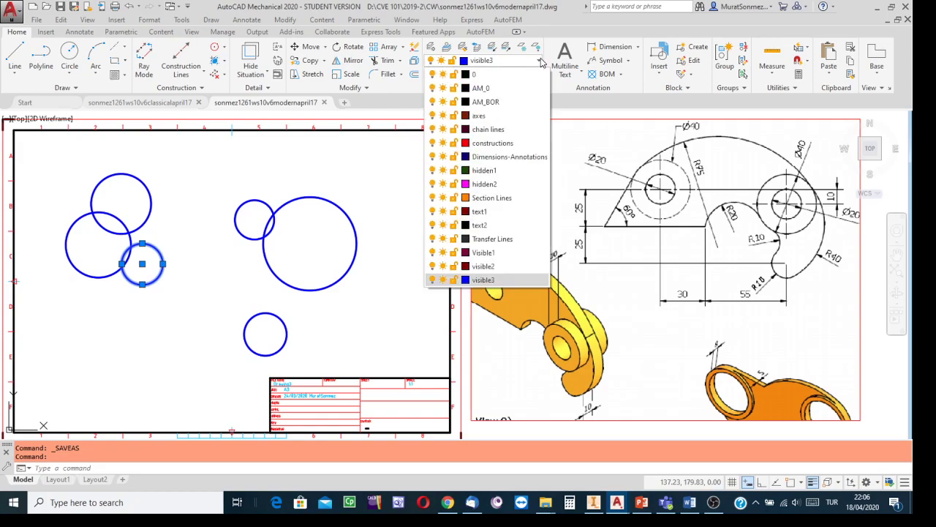
left_click(493, 188)
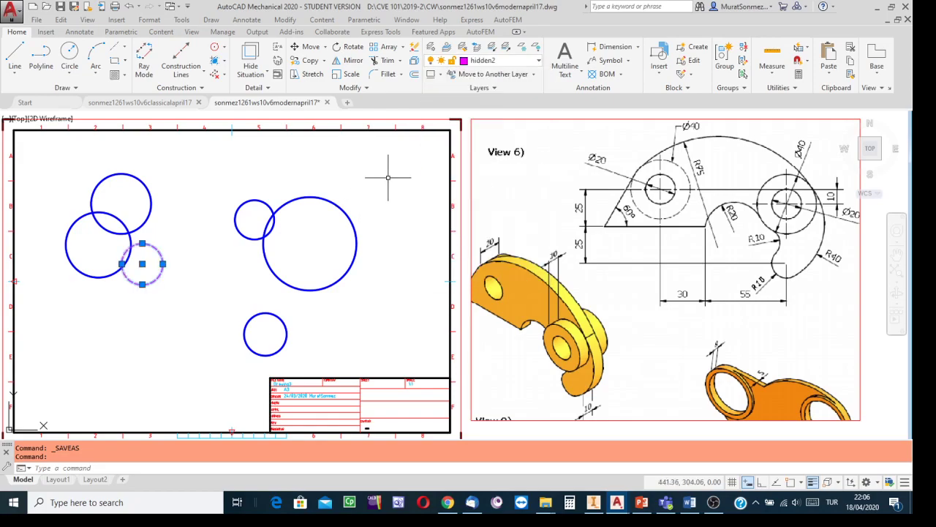
key("Escape")
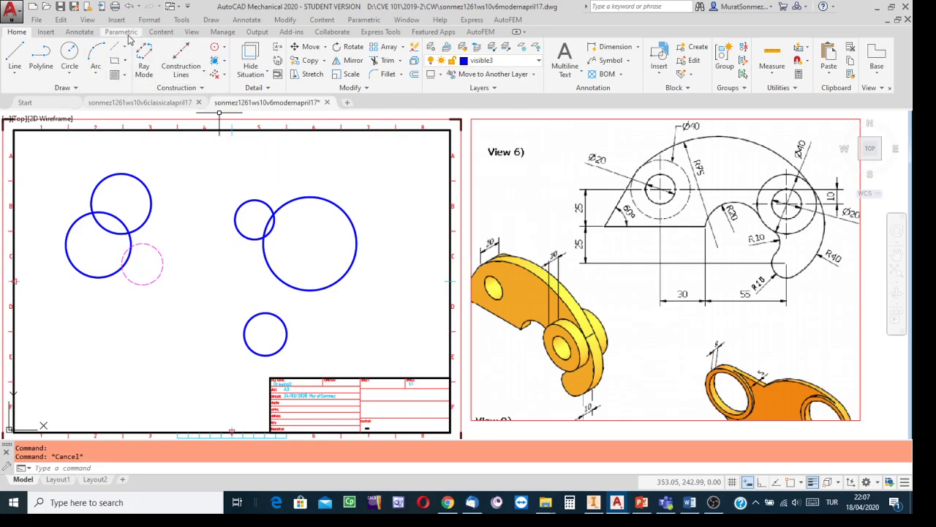
- Apply concentric constraints so the lower-left circle and the dashed circle share the centre of the left group's upper circle
left_click(126, 33)
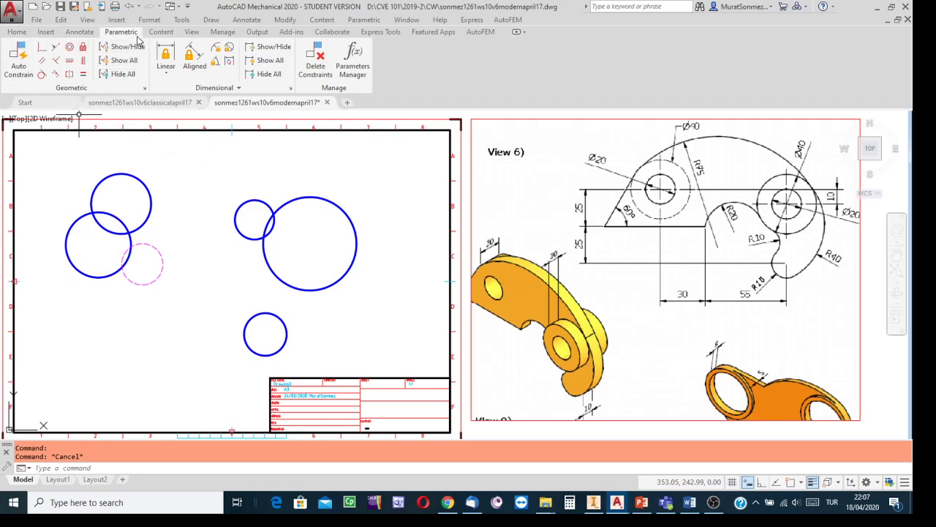
left_click(70, 47)
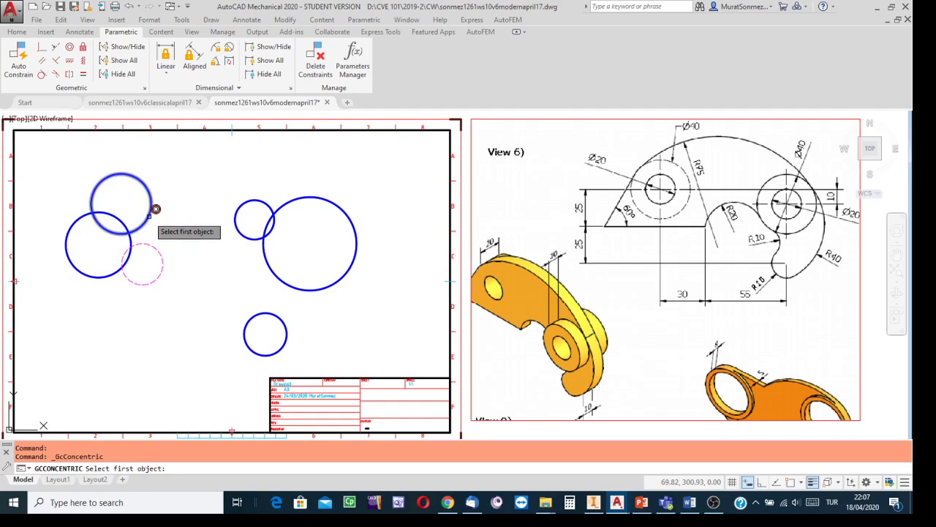
left_click(156, 209)
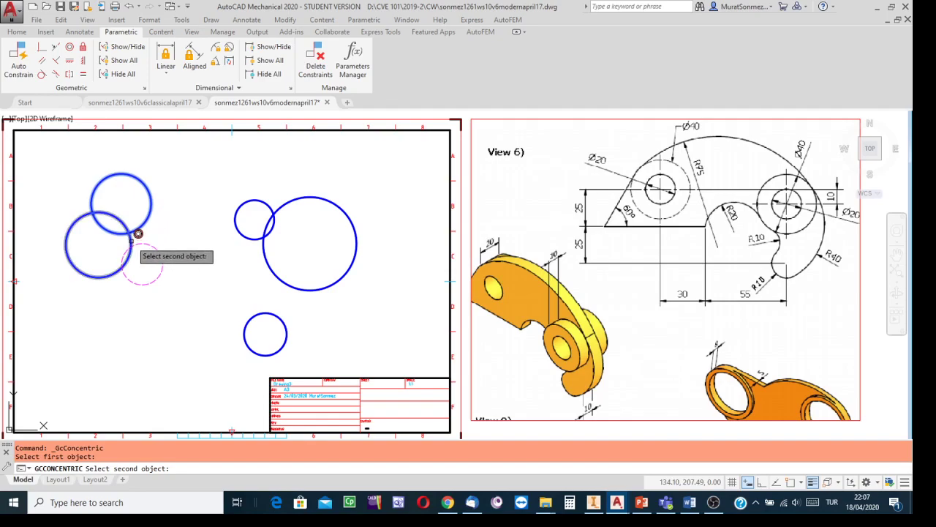
left_click(138, 233)
left_click(71, 47)
left_click(146, 180)
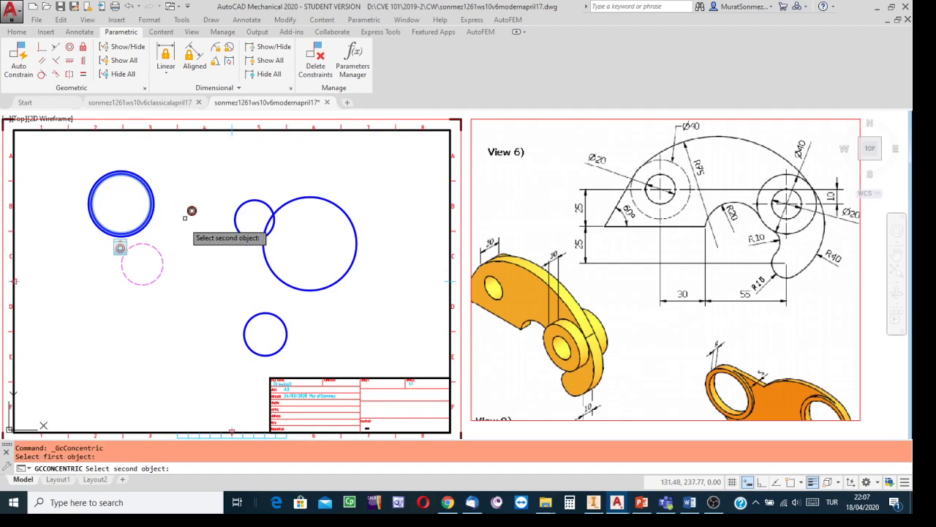
left_click(158, 249)
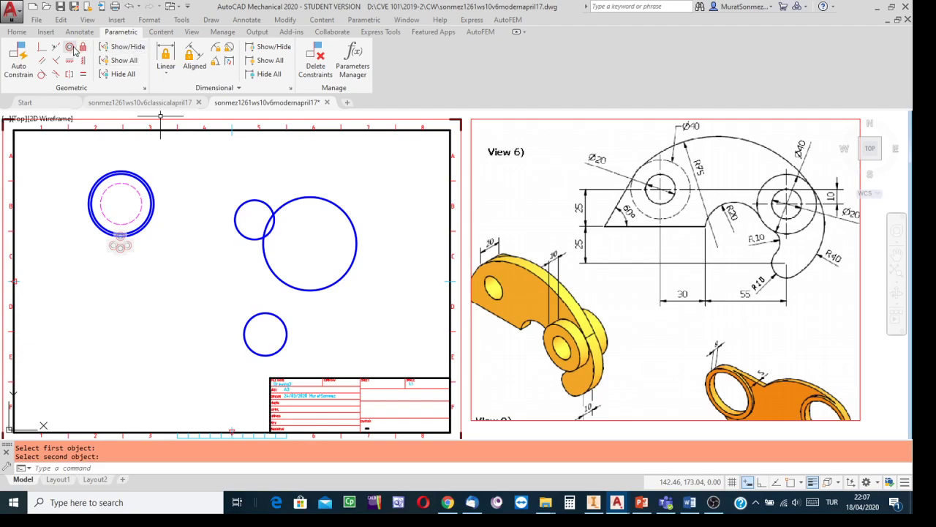
- Make the small overlapping circle concentric with the large right-hand circle, and save the drawing
left_click(75, 47)
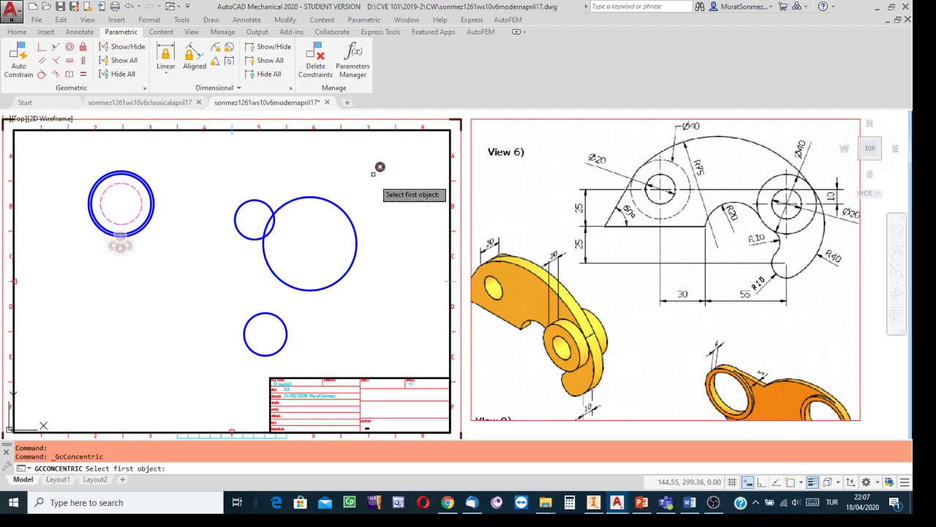
left_click(354, 207)
left_click(270, 198)
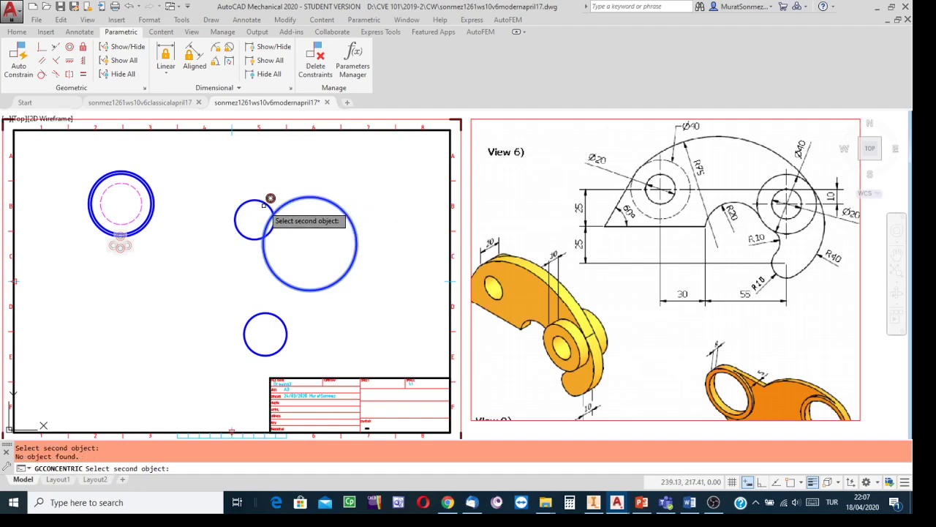
left_click(264, 204)
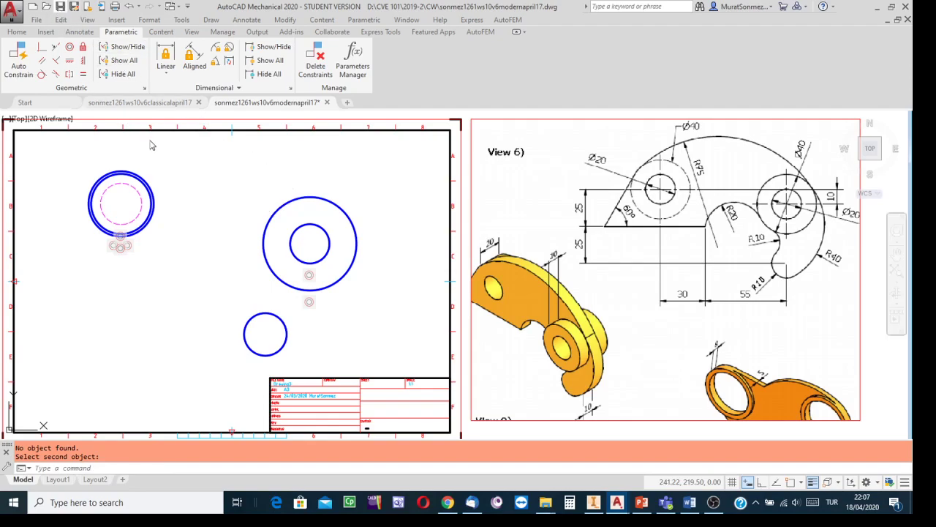
key("ctrl+s")
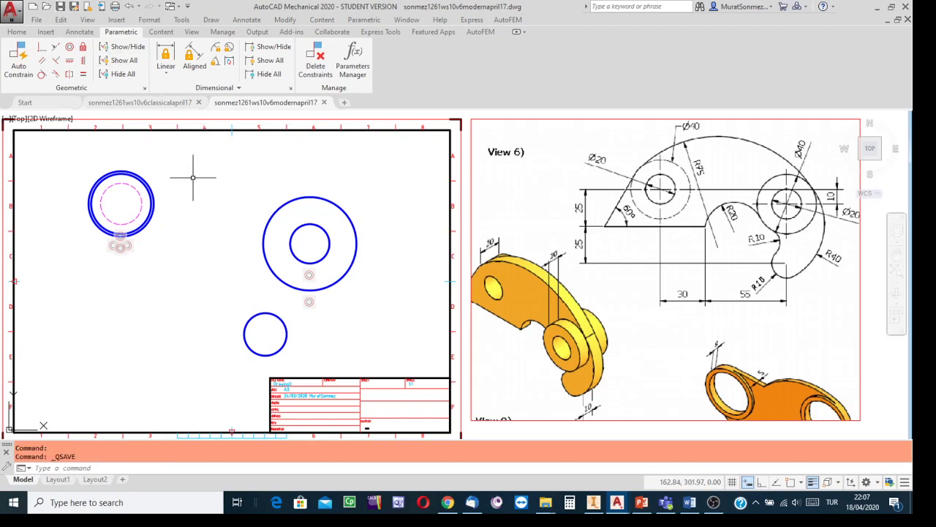
- Add a vertical linear constraint of 10 between the centres of the left and right concentric circle groups
left_click(164, 52)
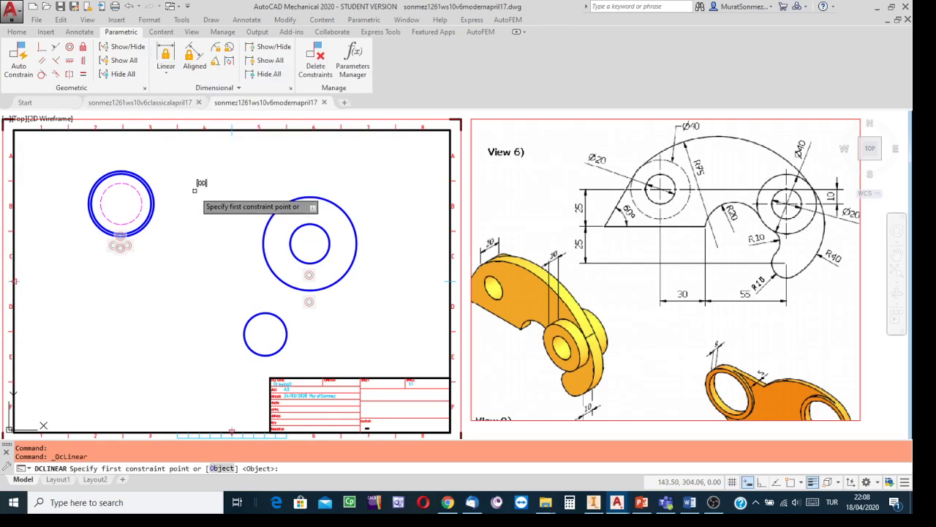
left_click(153, 194)
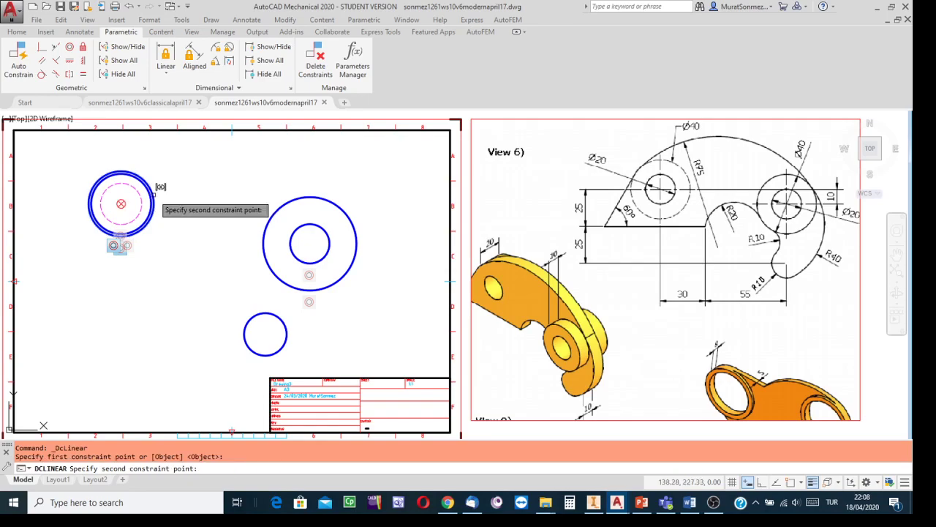
left_click(308, 189)
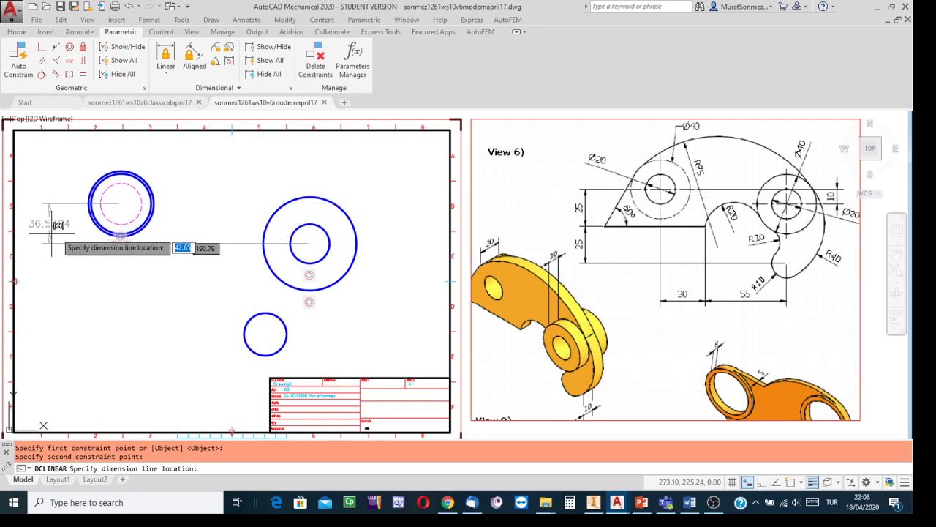
left_click(405, 218)
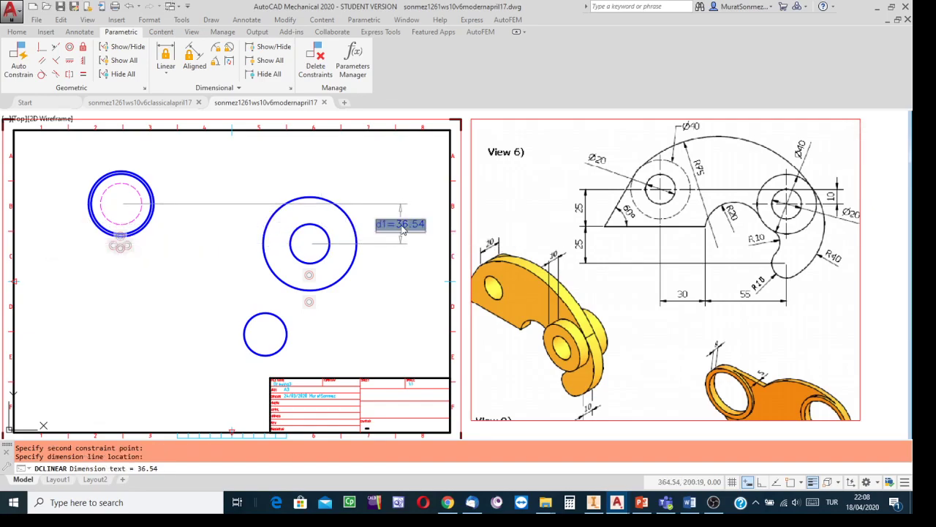
type("10")
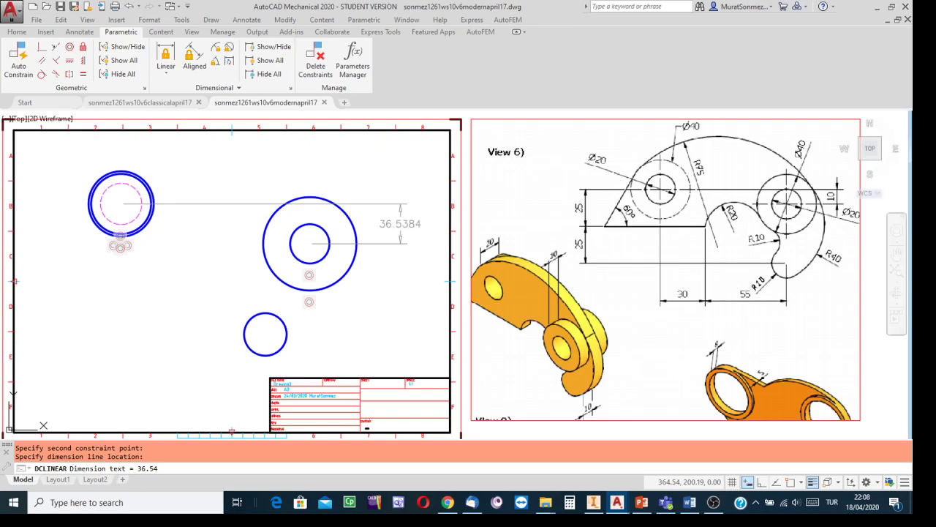
key("Return")
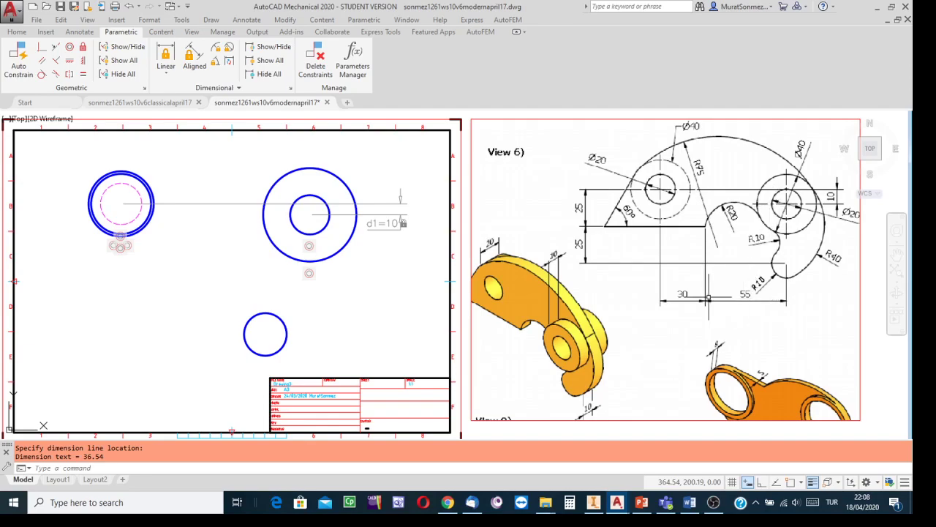
- Add a horizontal linear constraint of 85 between the centres of the two concentric circle groups, placed below them
left_click(166, 57)
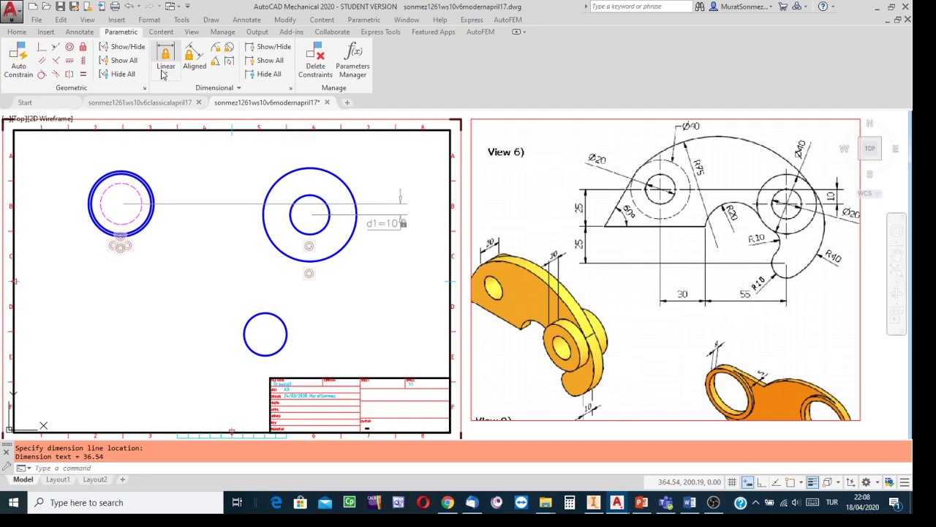
left_click(284, 176)
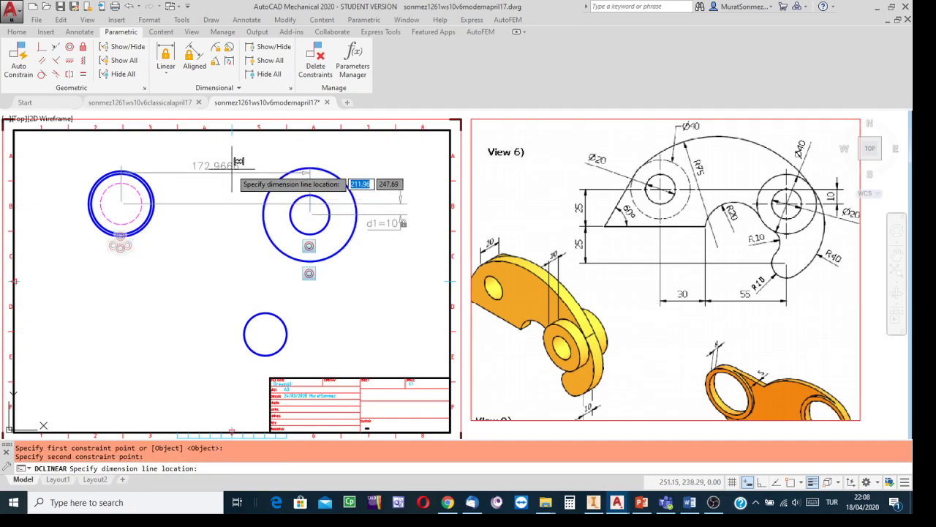
left_click(220, 305)
type("85")
key("Return")
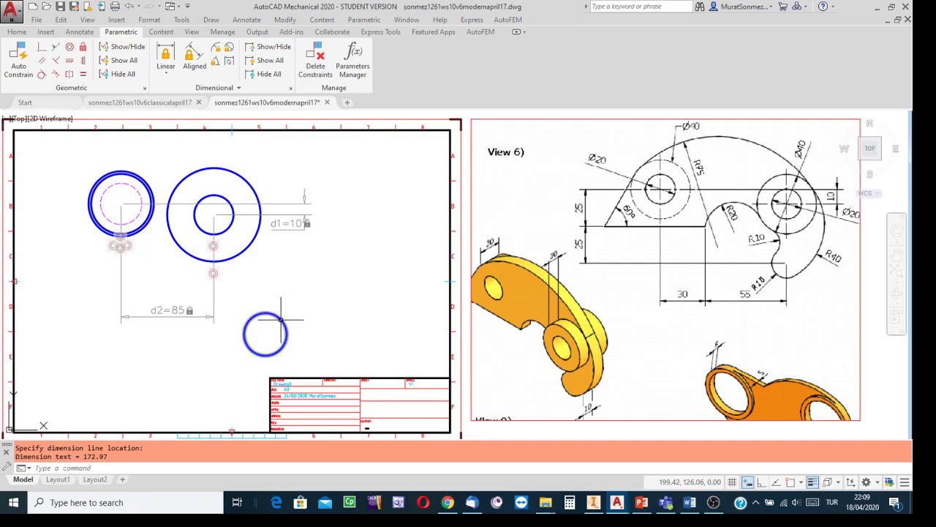
- Add a vertical linear constraint of 50 between the left group's centre and the lower-right circle's centre, placed left of the circles
left_click(166, 56)
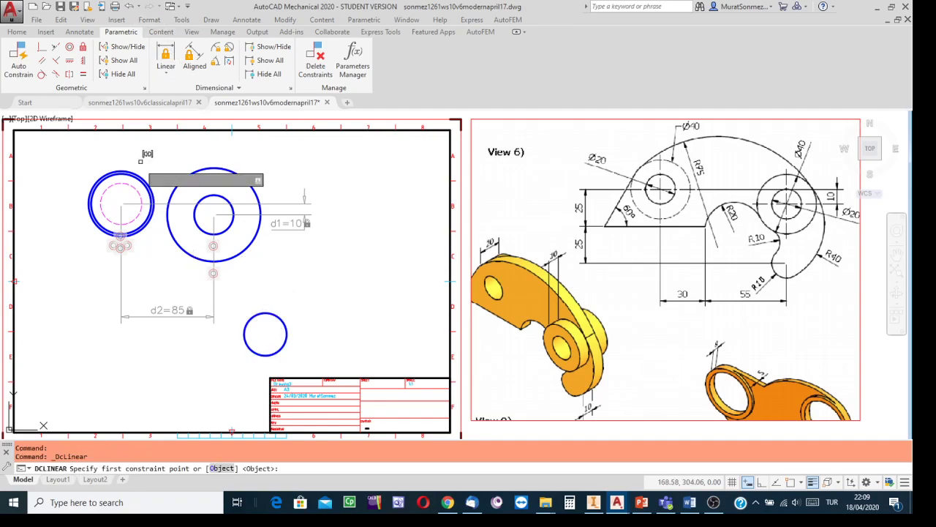
left_click(142, 174)
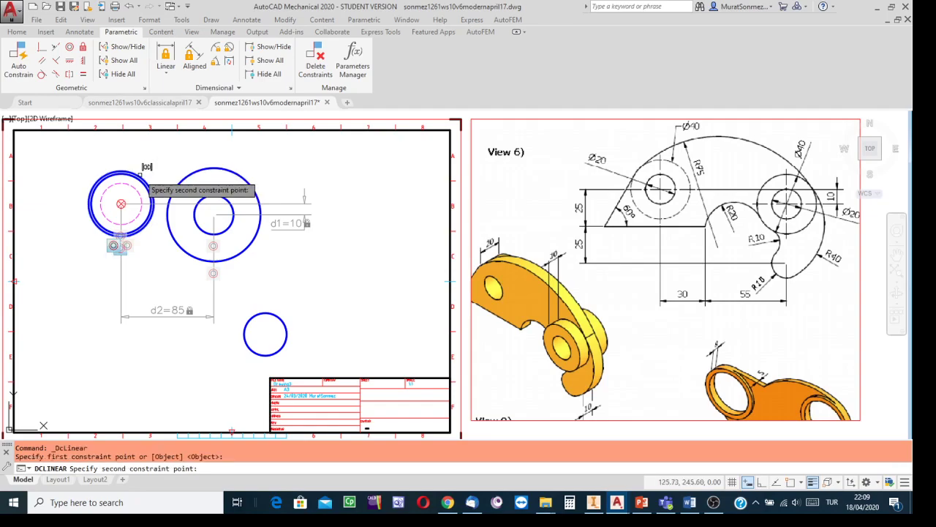
left_click(265, 334)
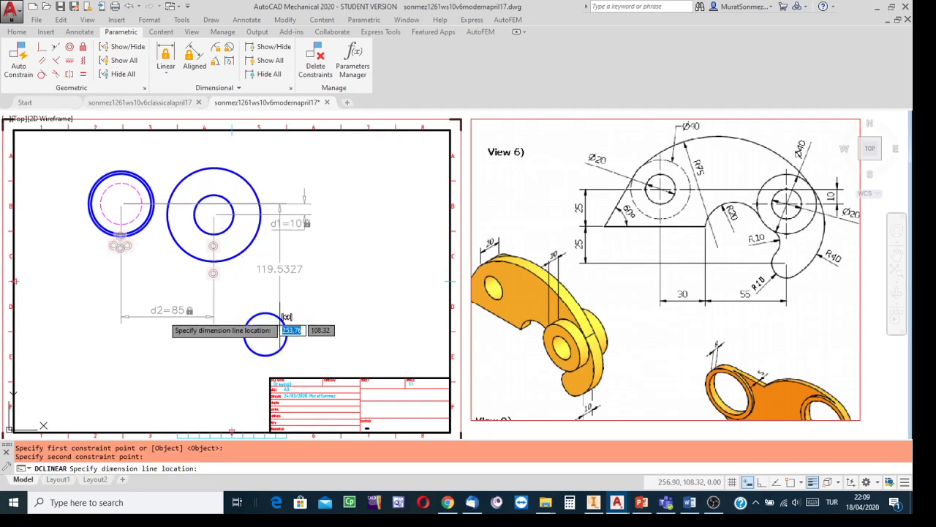
left_click(59, 300)
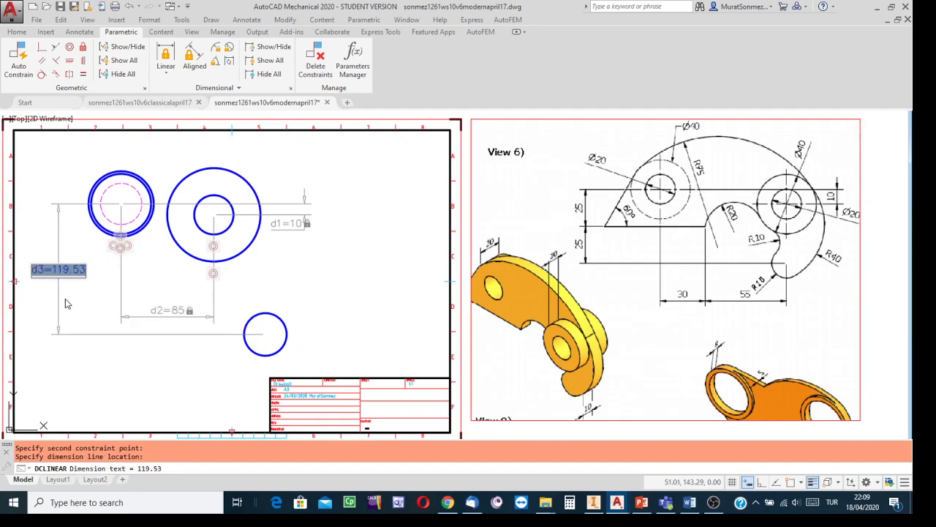
key("BackSpace")
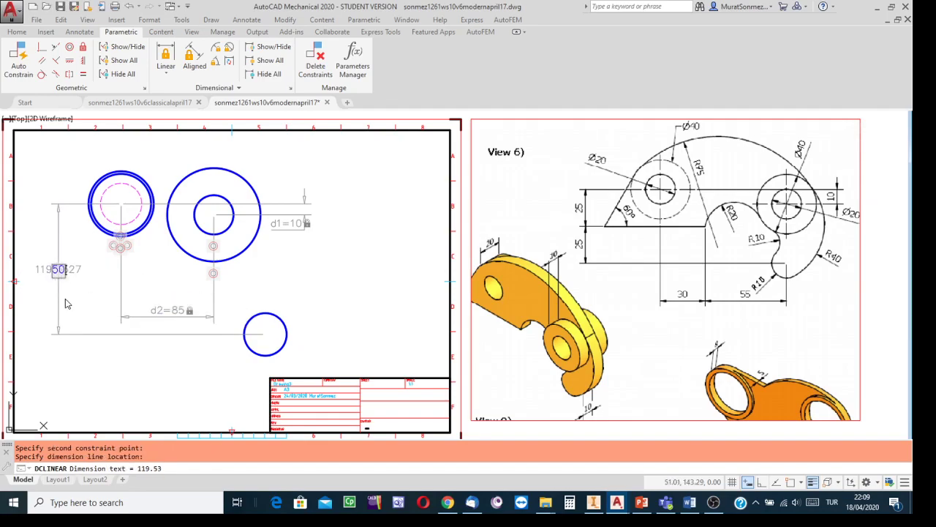
type("50")
key("Return")
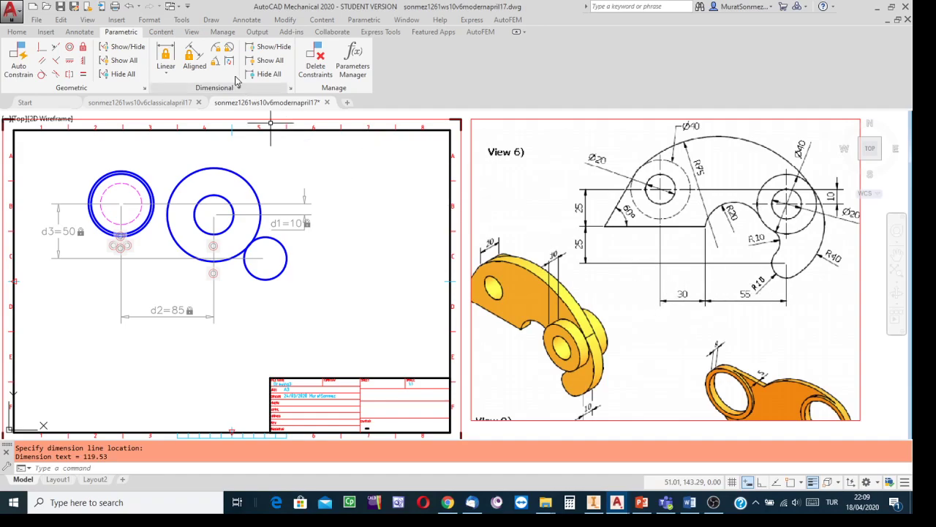
- Add a horizontal linear constraint of 85 between the left group's centre and the lowest circle's centre, placed below d2, and save the drawing
left_click(166, 59)
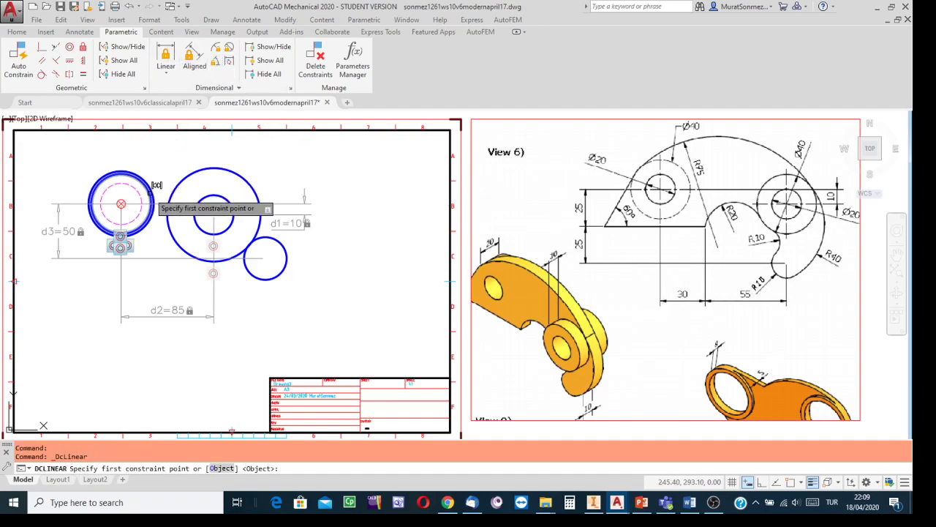
left_click(120, 203)
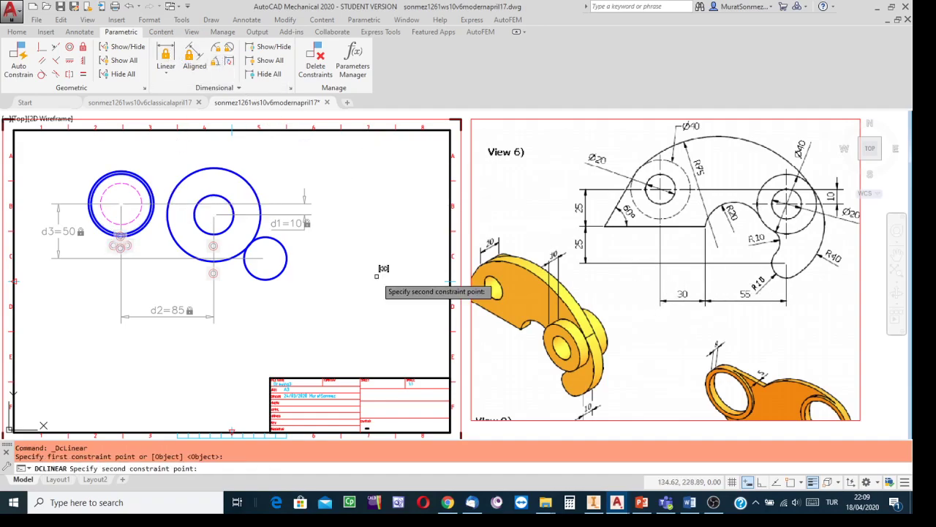
left_click(289, 249)
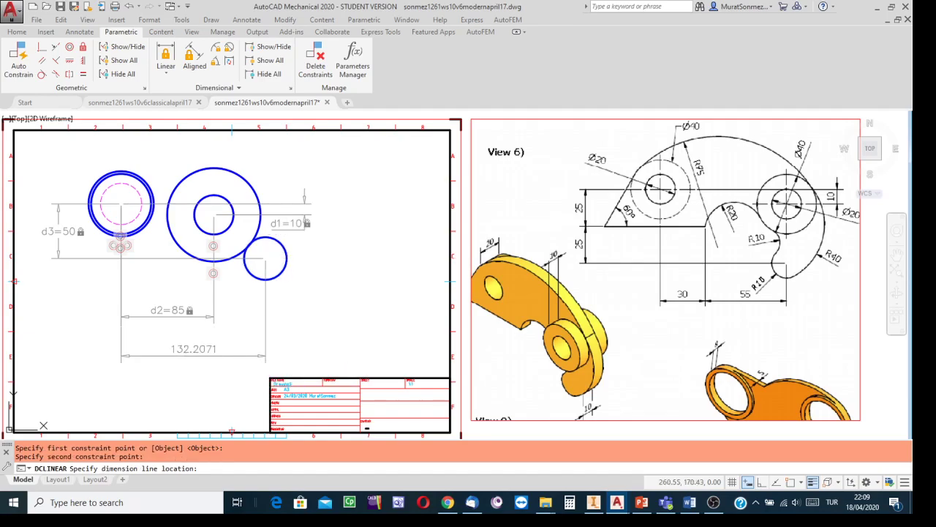
left_click(208, 356)
type("85")
key("Return")
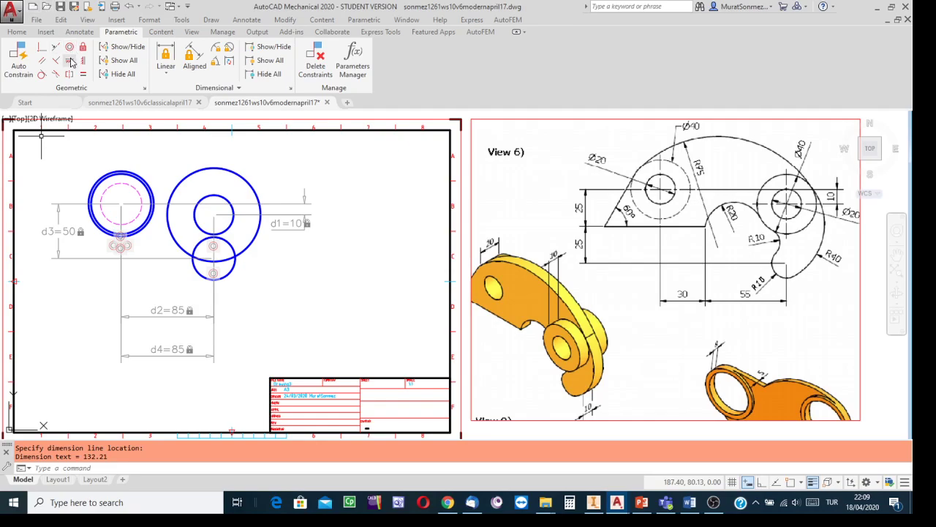
left_click(60, 9)
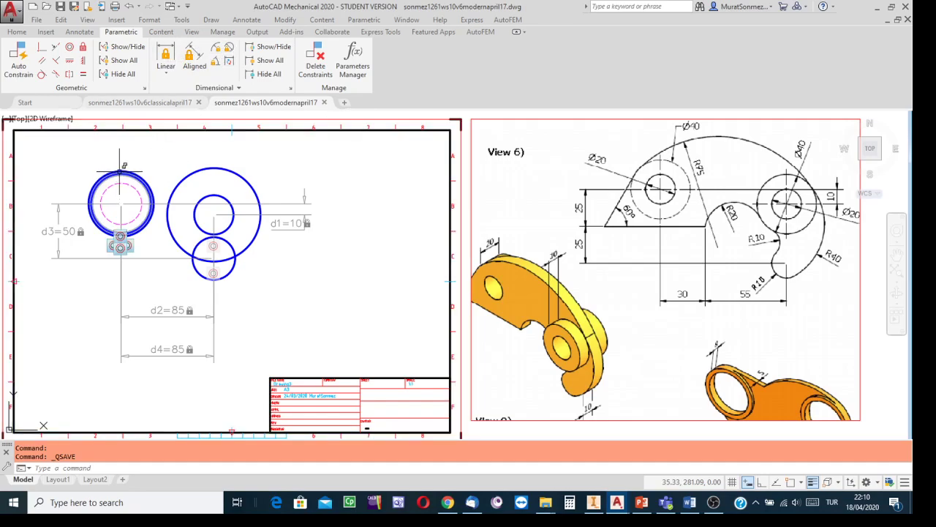
- Add a diameter constraint of 40 to the dashed circle in the left concentric group
left_click(231, 49)
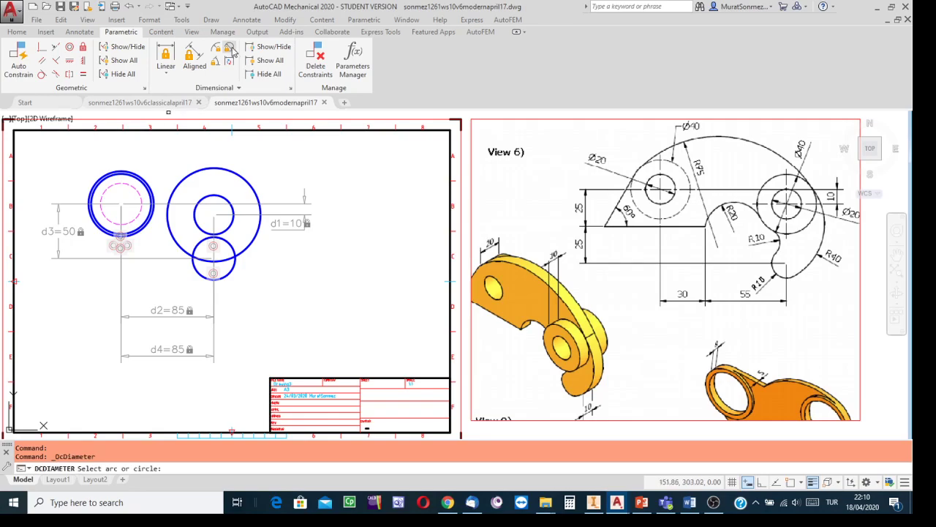
left_click(146, 183)
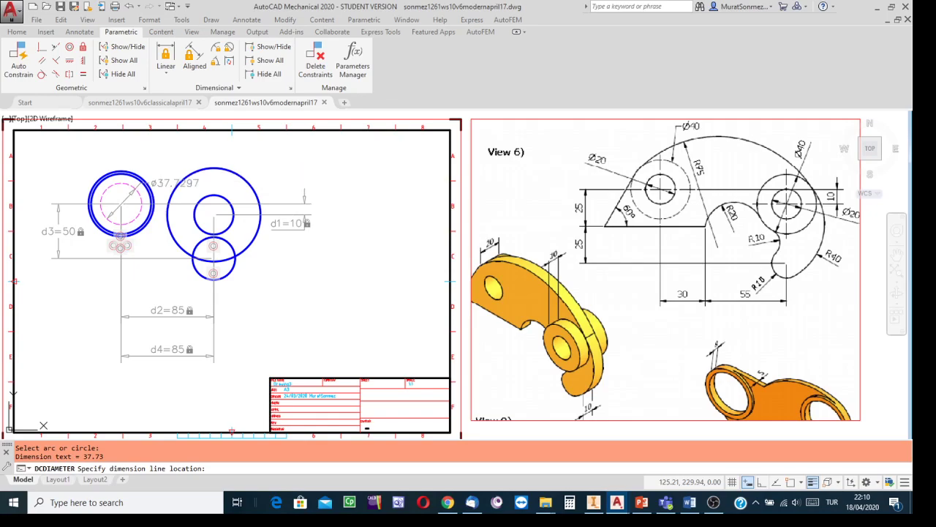
left_click(173, 183)
type("40")
key("Return")
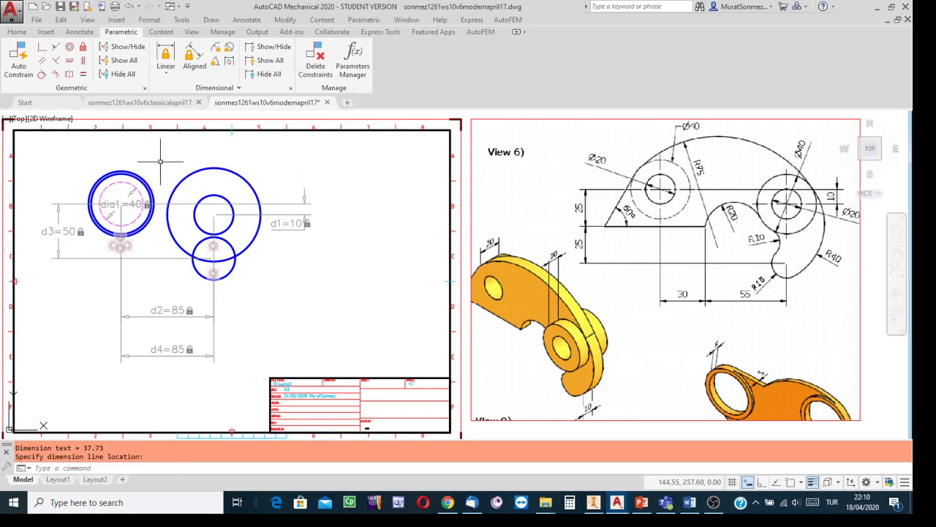
- Constrain the diameter of the smaller solid circle in the left concentric group to 40
left_click(229, 50)
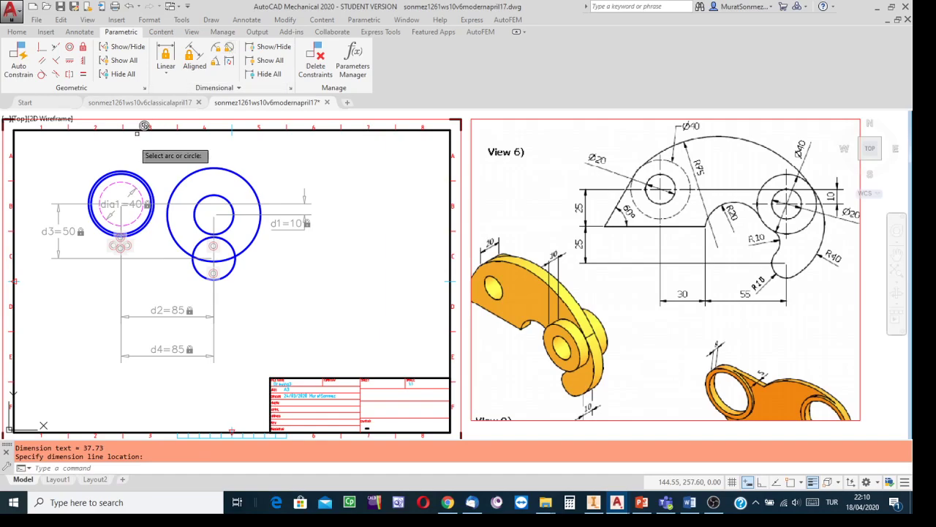
left_click(124, 171)
left_click(154, 138)
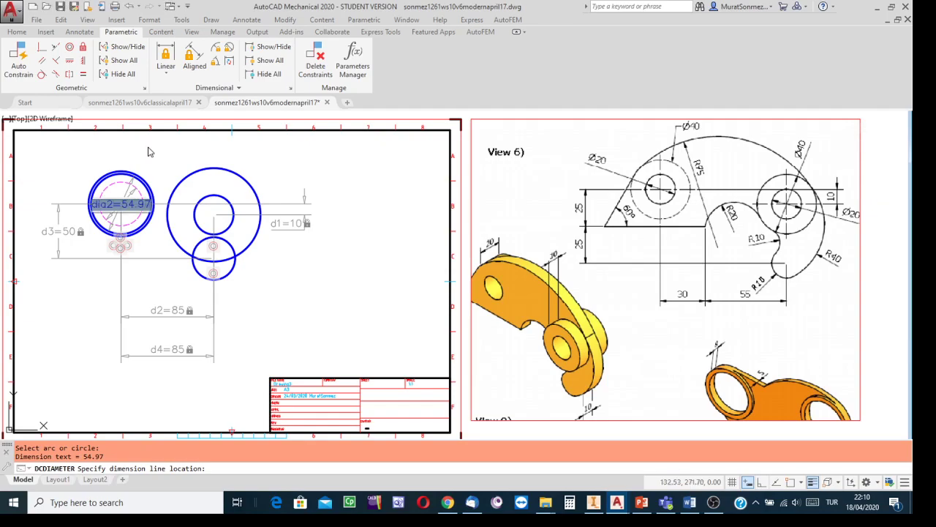
type("40")
key("Return")
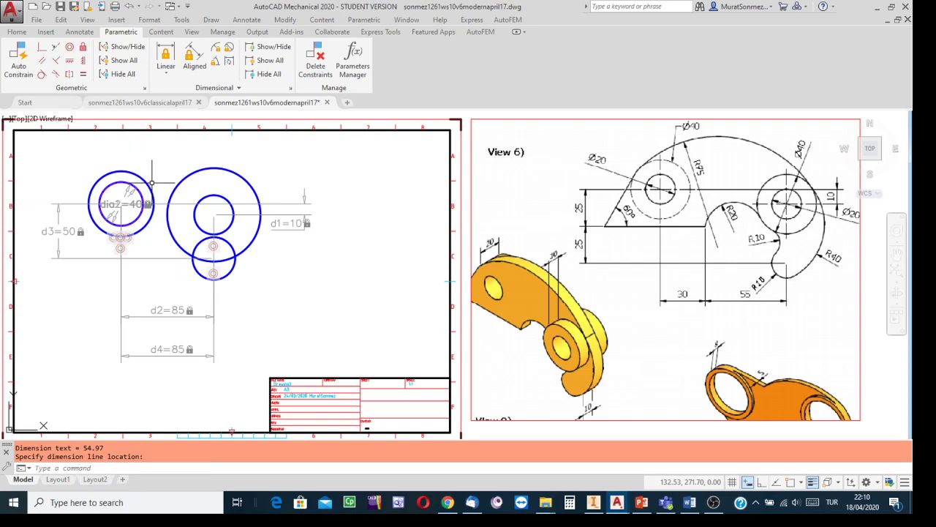
left_click(144, 177)
key("Escape")
left_click(70, 48)
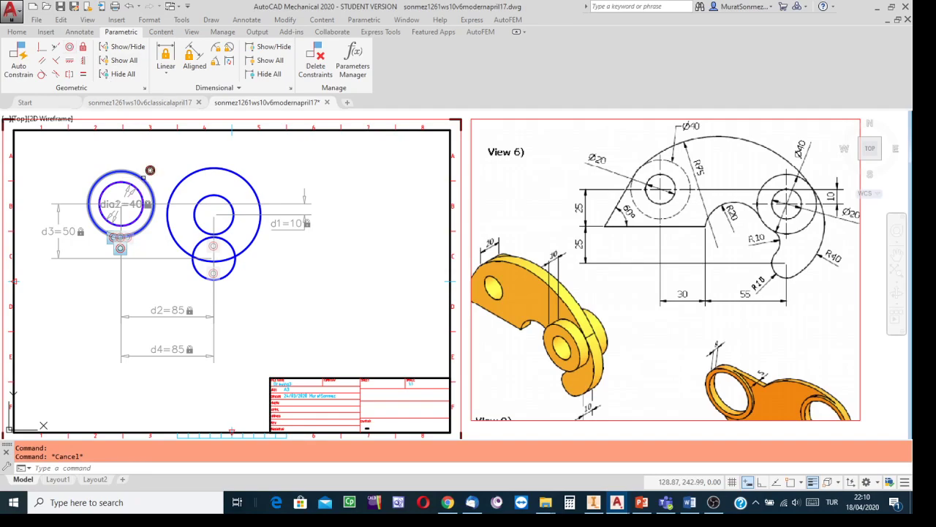
left_click(137, 165)
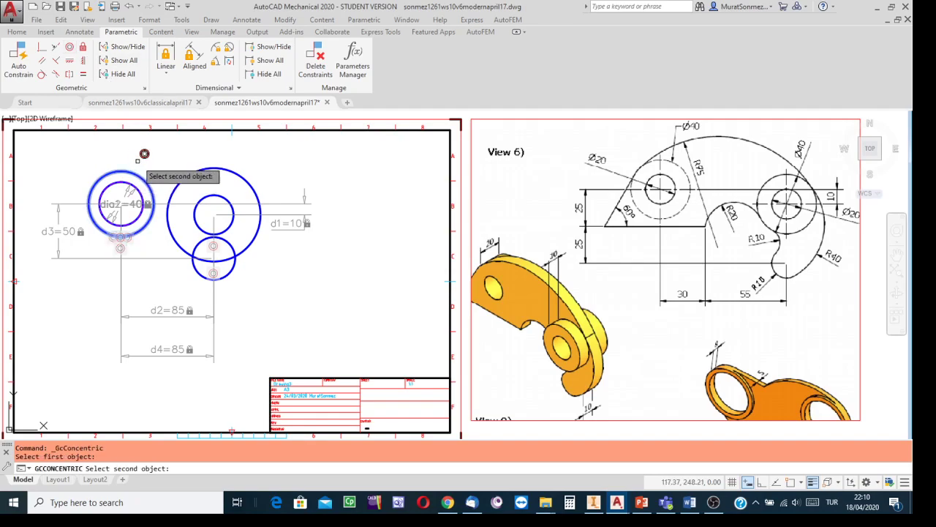
key("Escape")
key("Escape")
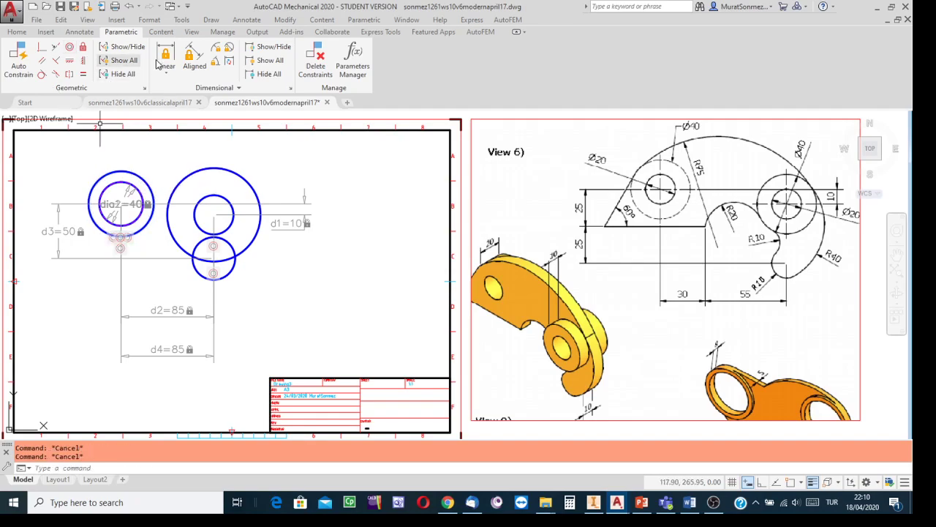
- Add a diameter constraint of 20 to the outermost solid circle of the left concentric group
left_click(229, 47)
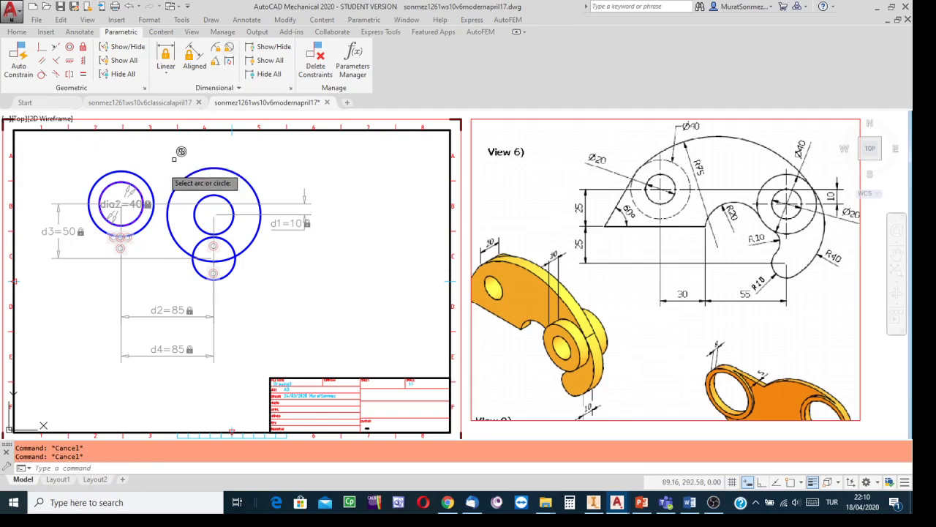
left_click(139, 180)
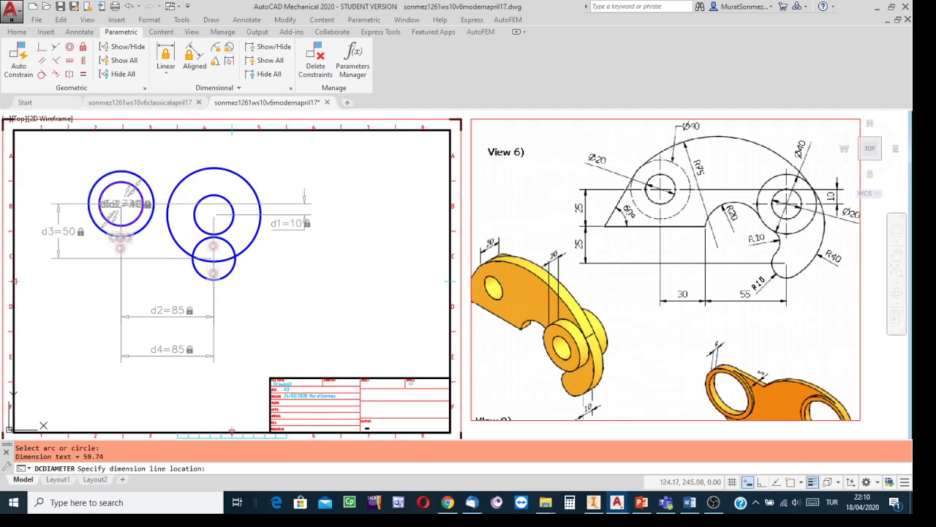
left_click(128, 198)
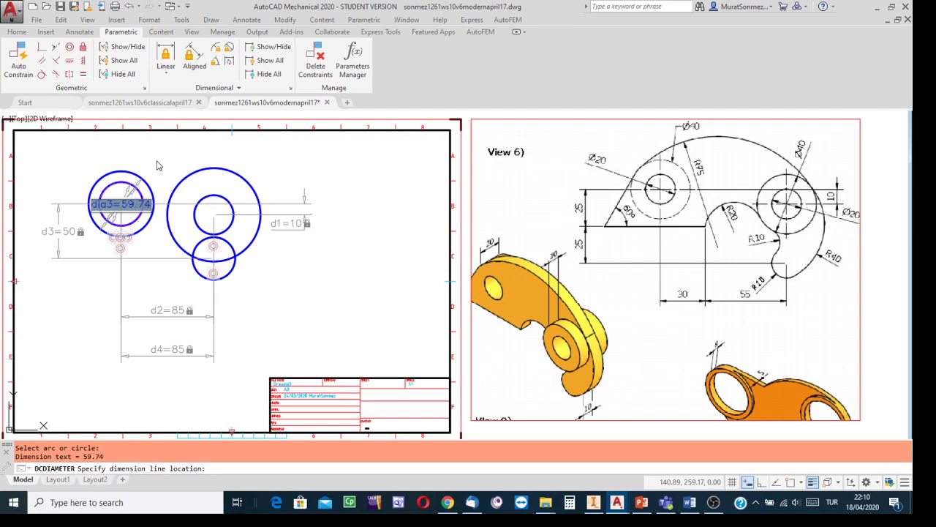
type("20")
key("Return")
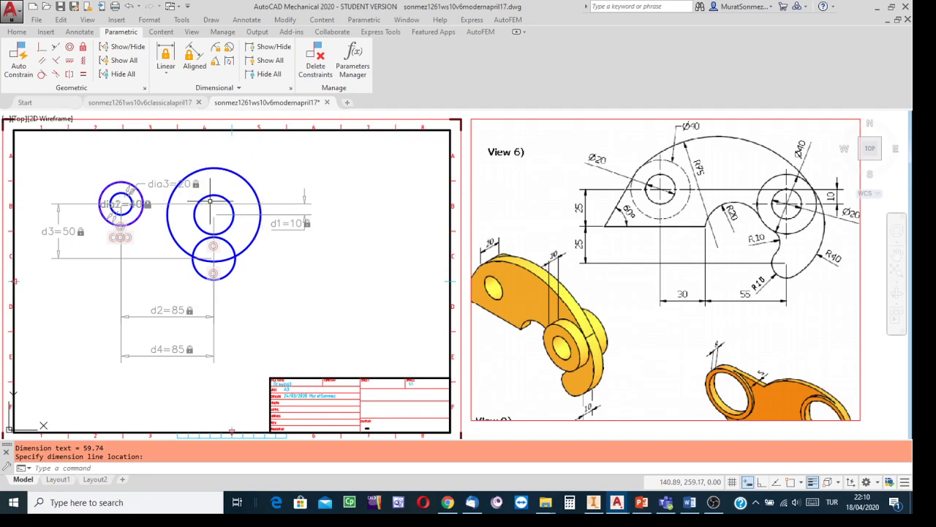
- Add a diameter constraint of 20 to the inner circle of the right concentric group, with the label to its right
left_click(227, 48)
left_click(214, 195)
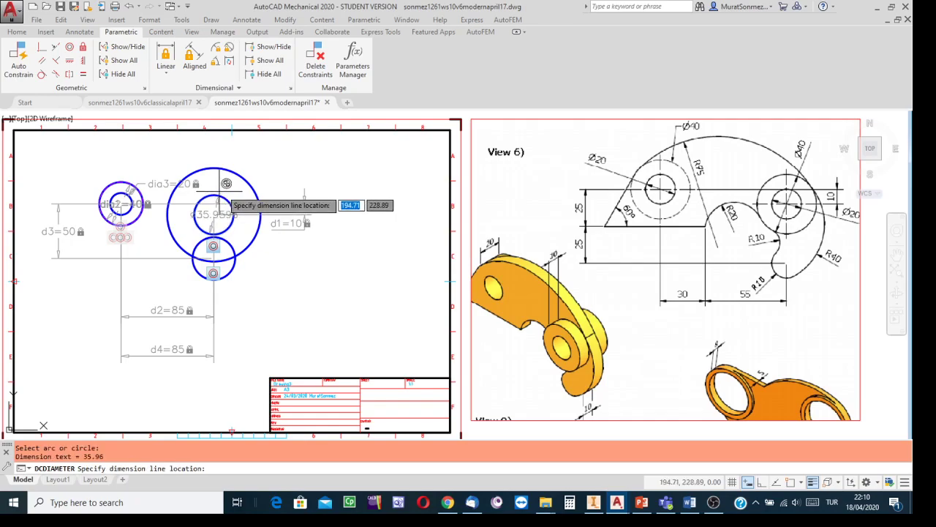
left_click(304, 199)
type("20")
key("Return")
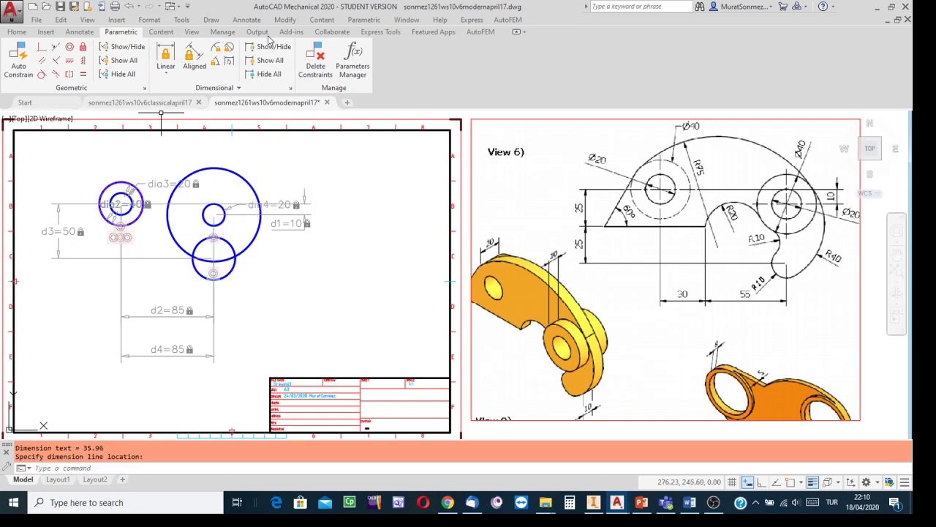
- Constrain the diameter of the large outer circle in the right concentric group to 40
left_click(247, 183)
left_click(214, 214)
type("40")
key("Return")
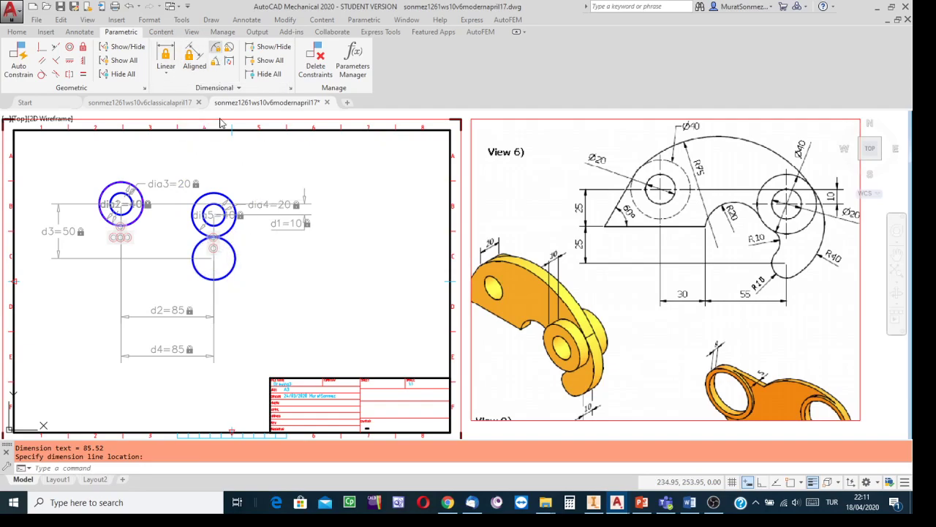
- Add a radius constraint of 10 to the circle below the right concentric group, and save the drawing
left_click(235, 256)
left_click(265, 271)
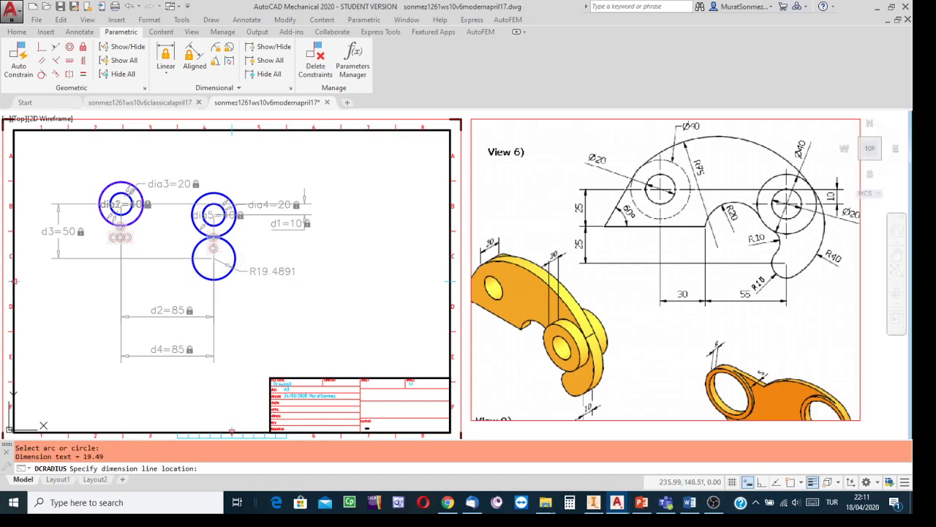
type("10")
key("Return")
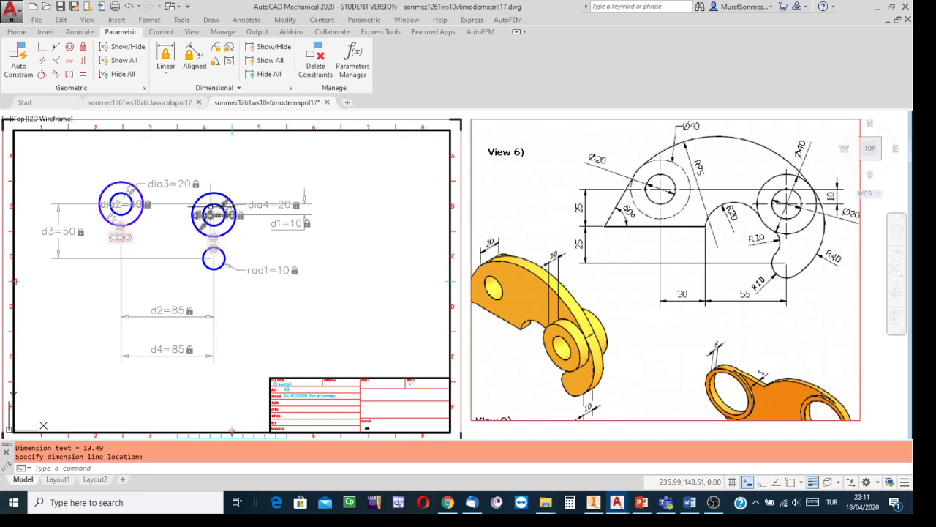
left_click(61, 7)
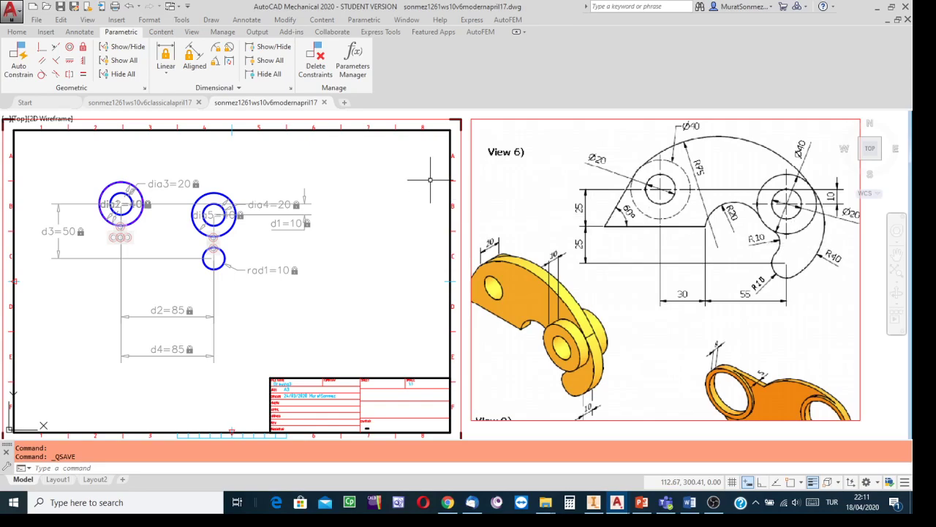
- Draw a rough circle by centre and radius between the two constrained groups, just left of the radius 10 circle
left_click(15, 33)
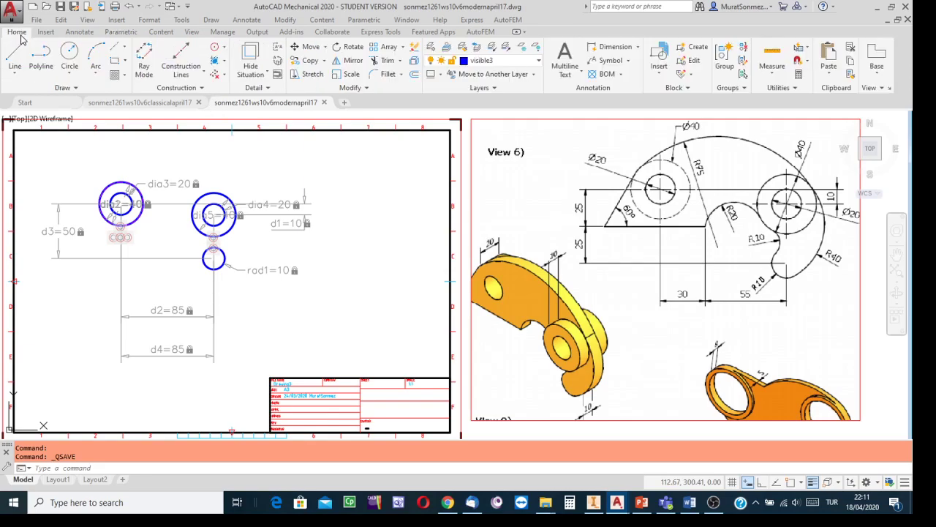
left_click(69, 76)
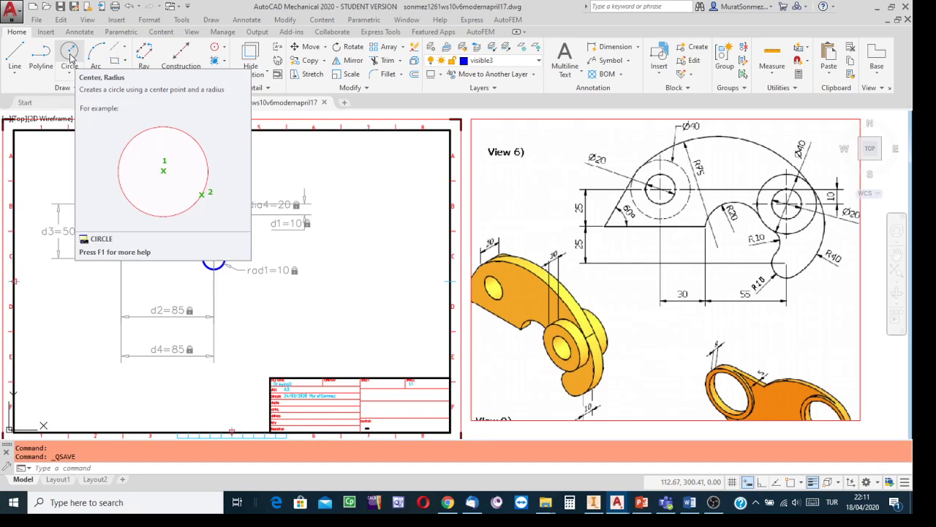
left_click(70, 57)
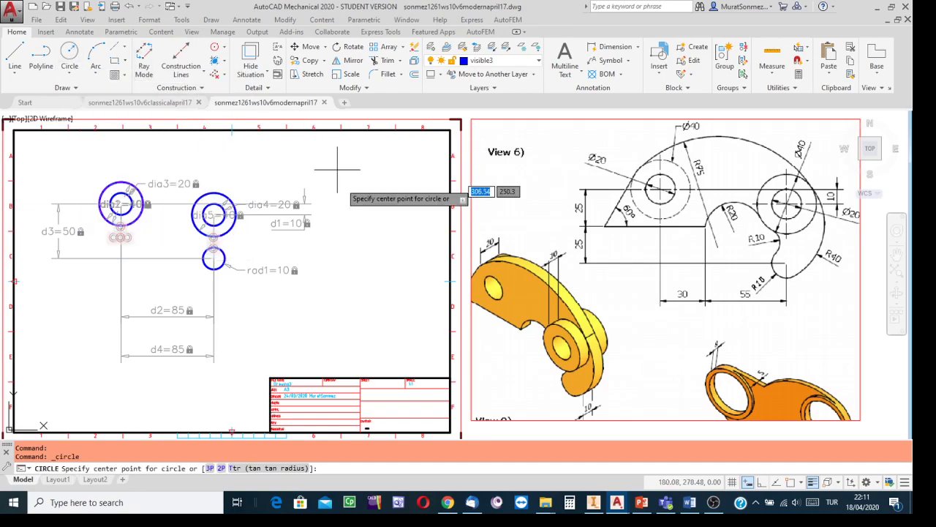
left_click(160, 264)
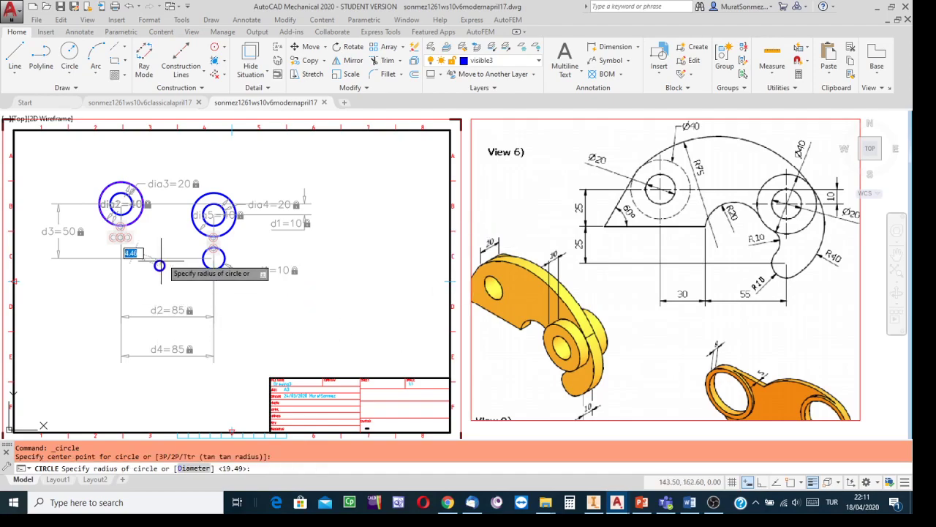
left_click(180, 251)
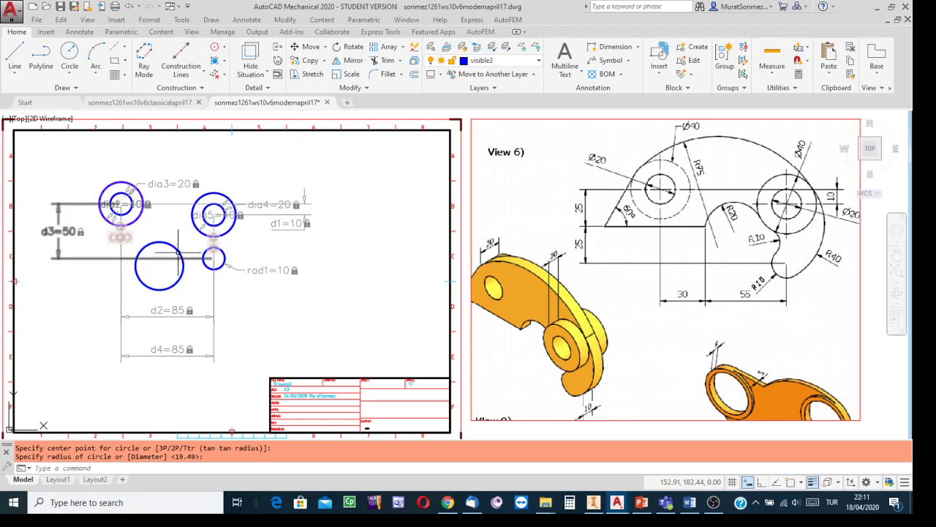
- Add a radius constraint of 10 to the rough circle between the two concentric groups, with the label to its lower right
scroll(798, 240, "up", 2)
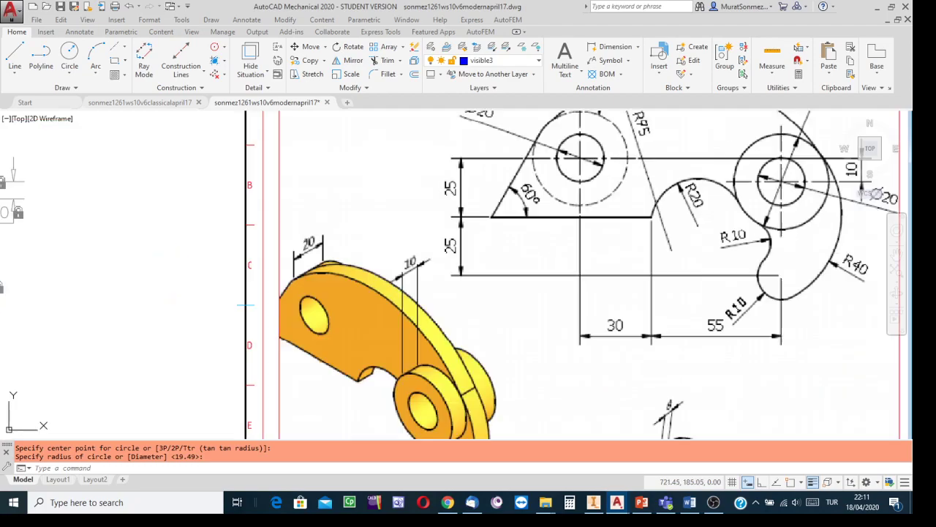
scroll(797, 240, "up", 2)
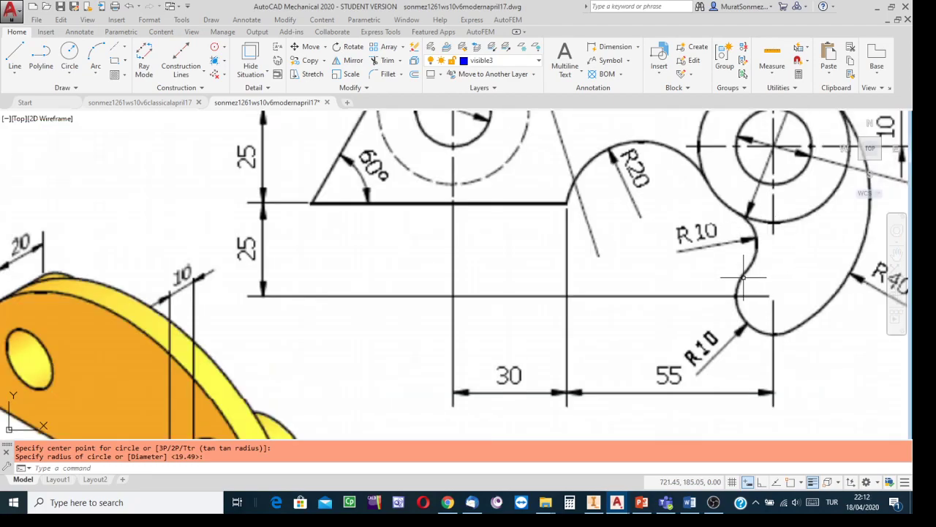
scroll(618, 278, "down", 3)
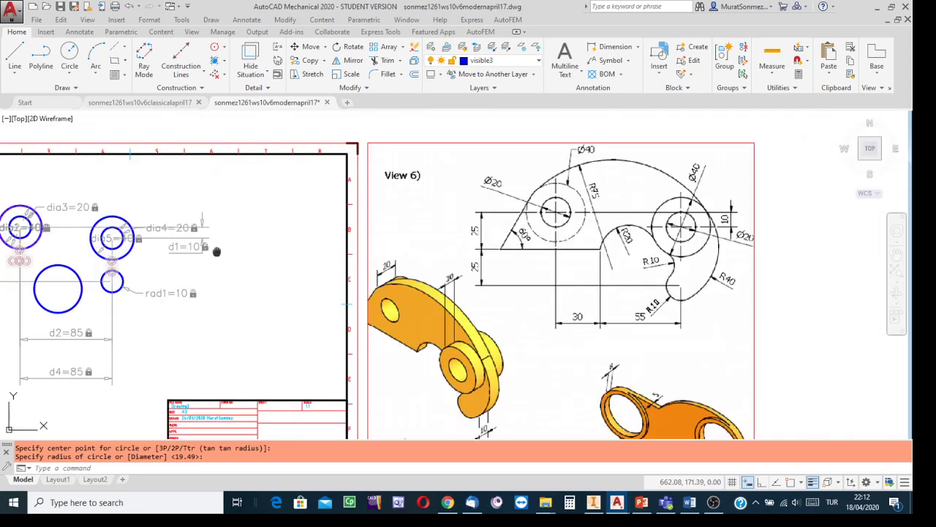
middle_click_drag(232, 254, 380, 217)
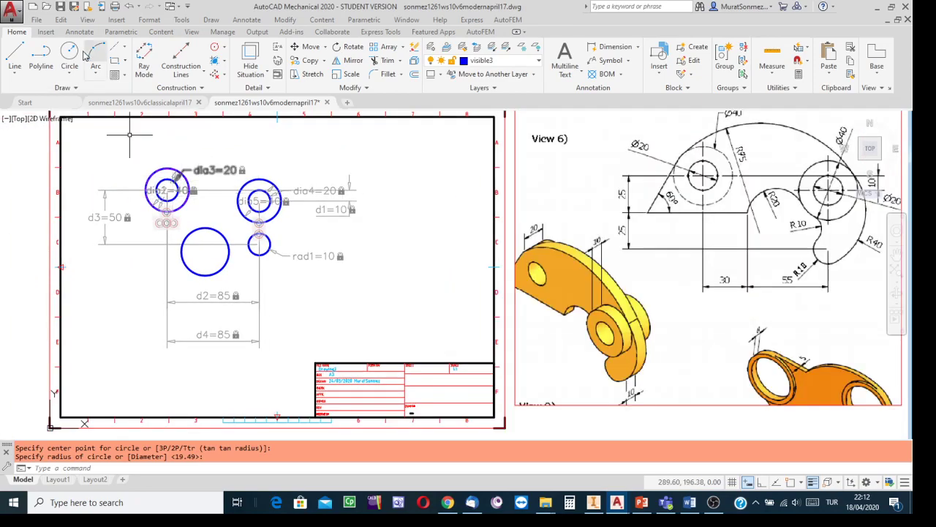
left_click(122, 32)
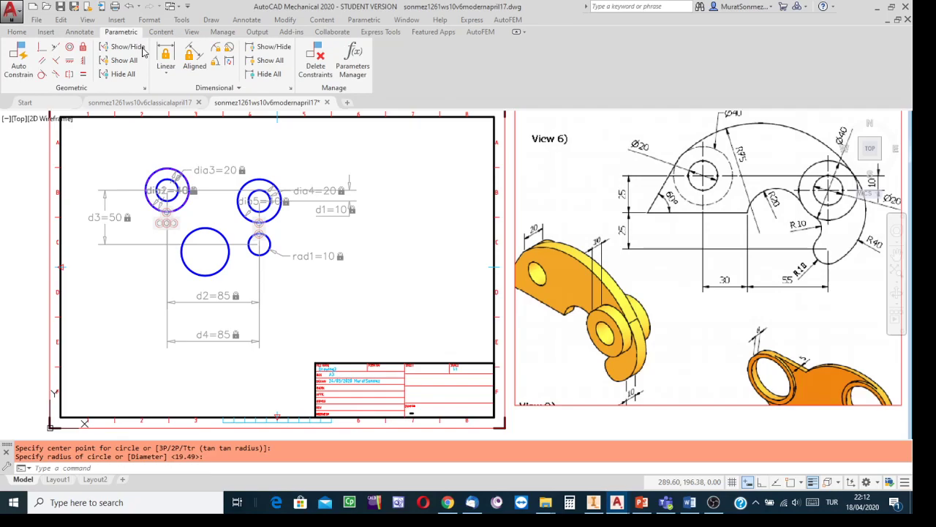
left_click(217, 56)
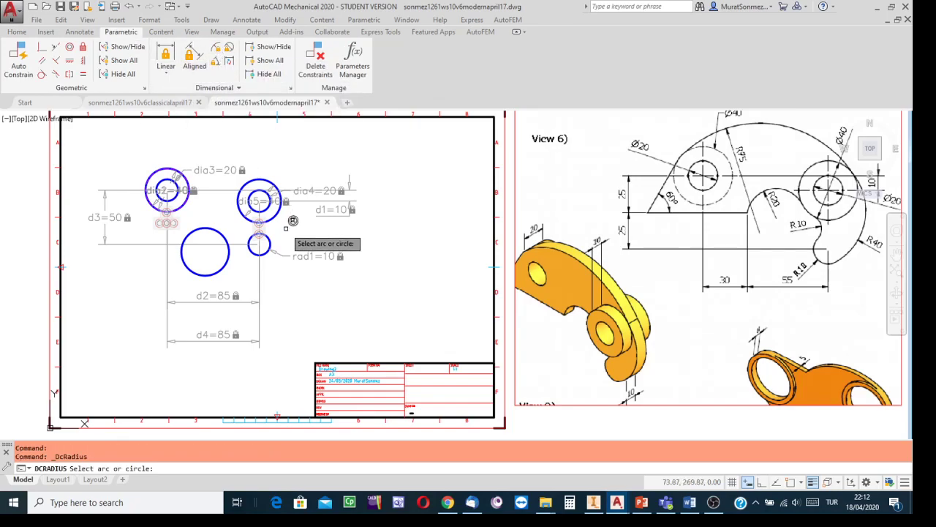
left_click(222, 268)
left_click(241, 285)
type("10523")
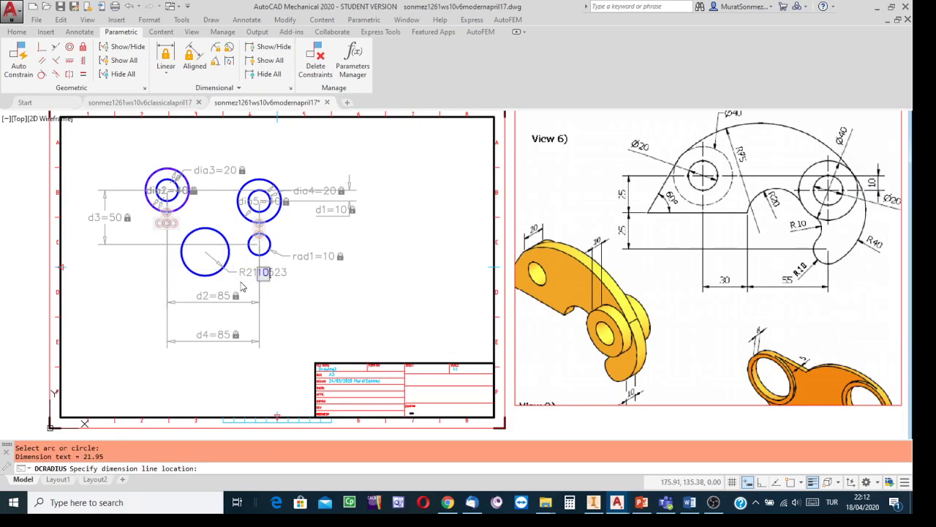
key("Return")
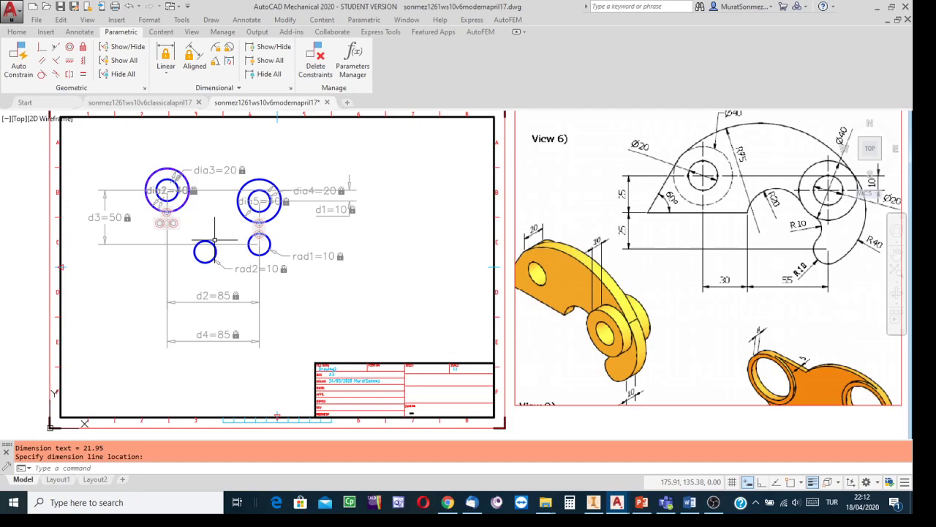
- Make the new radius 10 circle tangent to the outer diameter 40 circle of the right concentric group
left_click(43, 76)
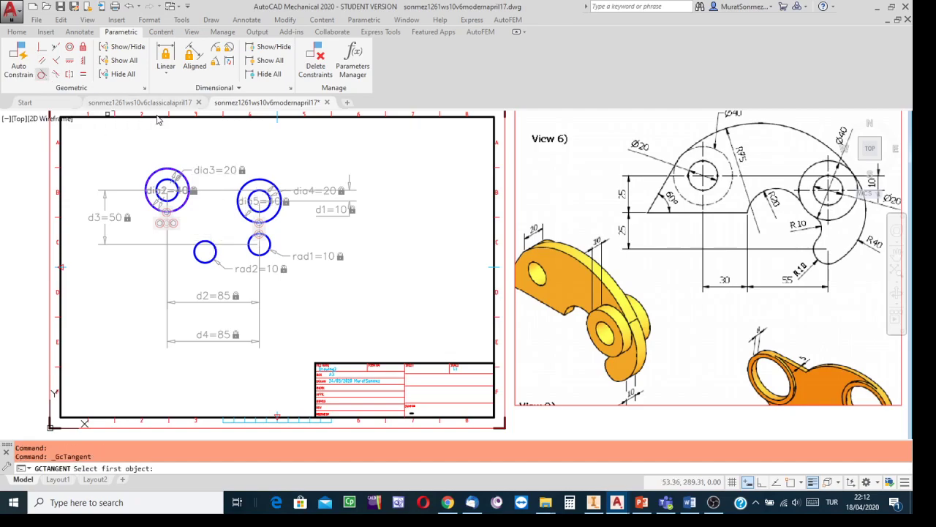
left_click(249, 210)
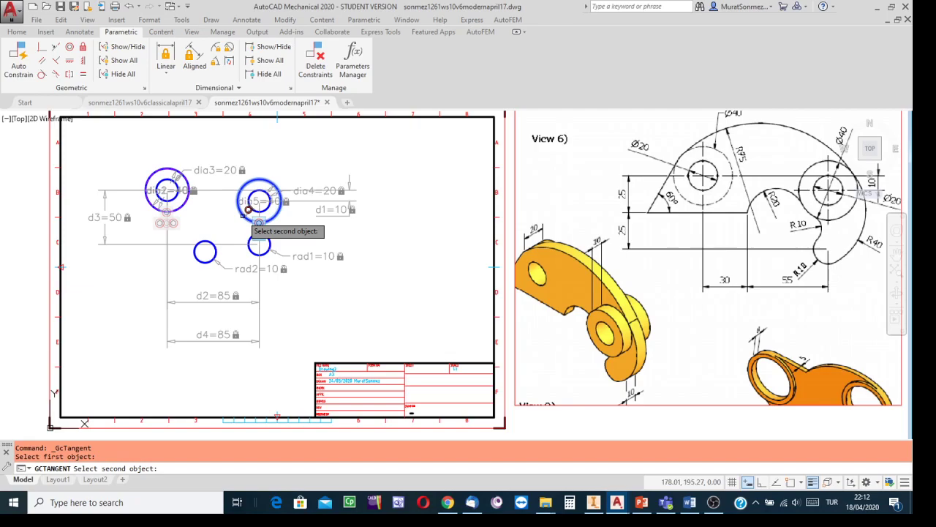
left_click(212, 242)
- Make the two radius 10 circles tangent to each other, keeping the lower one as the reference
scroll(259, 233, "down", 2)
scroll(262, 232, "up", 5)
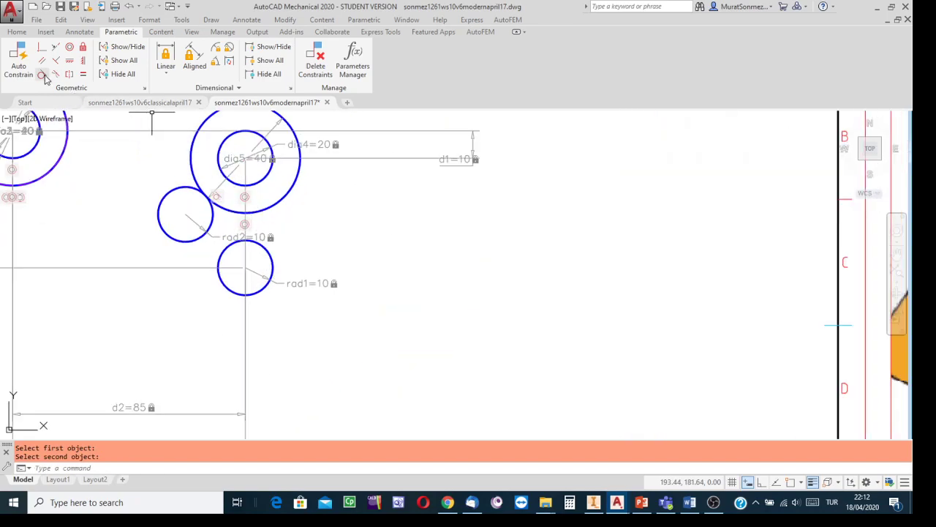
key("Return")
left_click(232, 249)
left_click(211, 230)
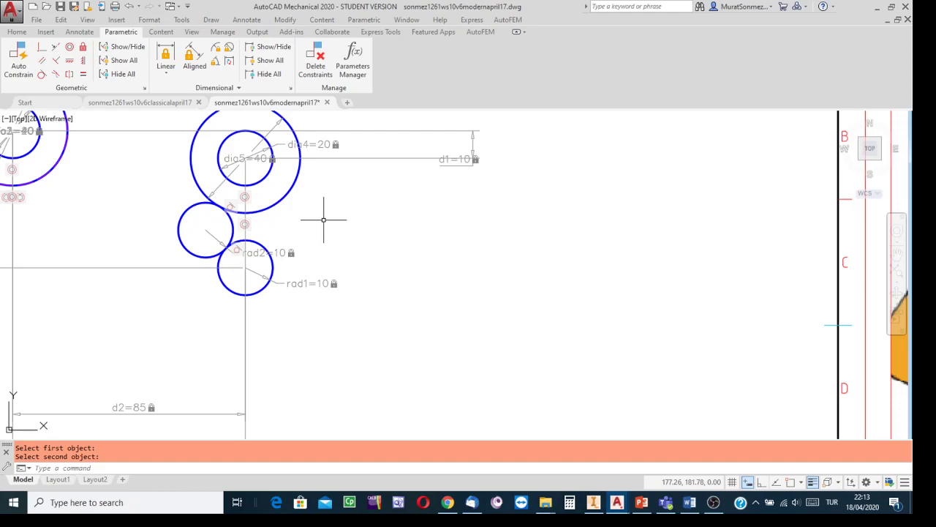
- Draw a rough circle of about radius 92 centred between the concentric groups and enclosing all existing circles
scroll(328, 225, "up", 2)
scroll(322, 228, "down", 4)
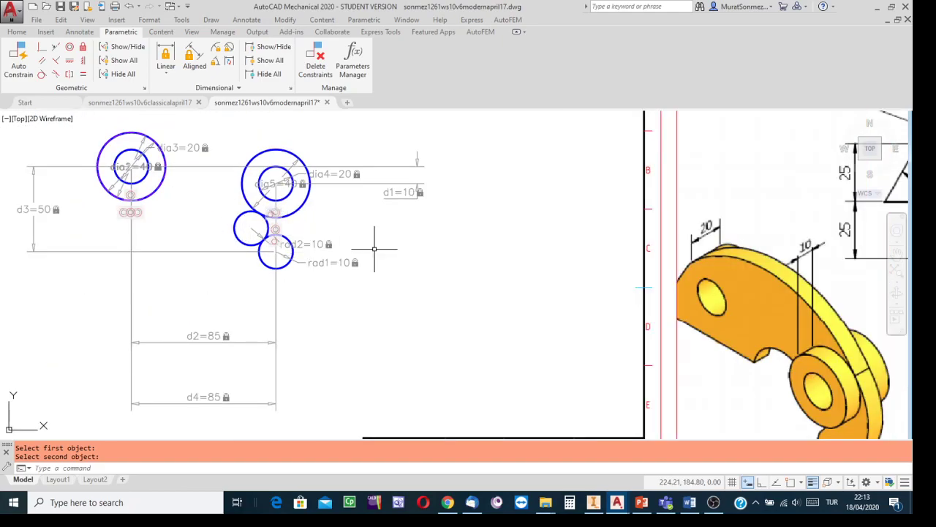
middle_click_drag(365, 237, 347, 272)
scroll(347, 270, "up", 3)
scroll(347, 270, "down", 2)
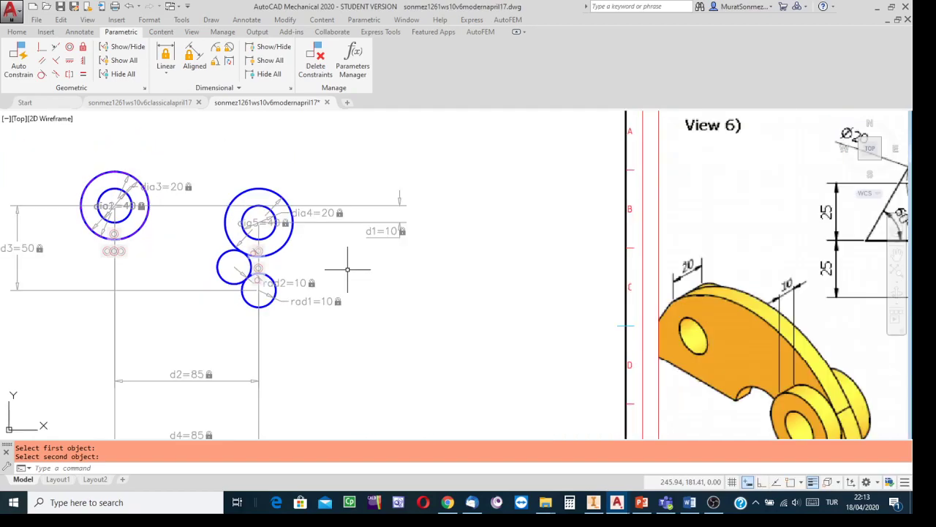
middle_click_drag(355, 255, 265, 216)
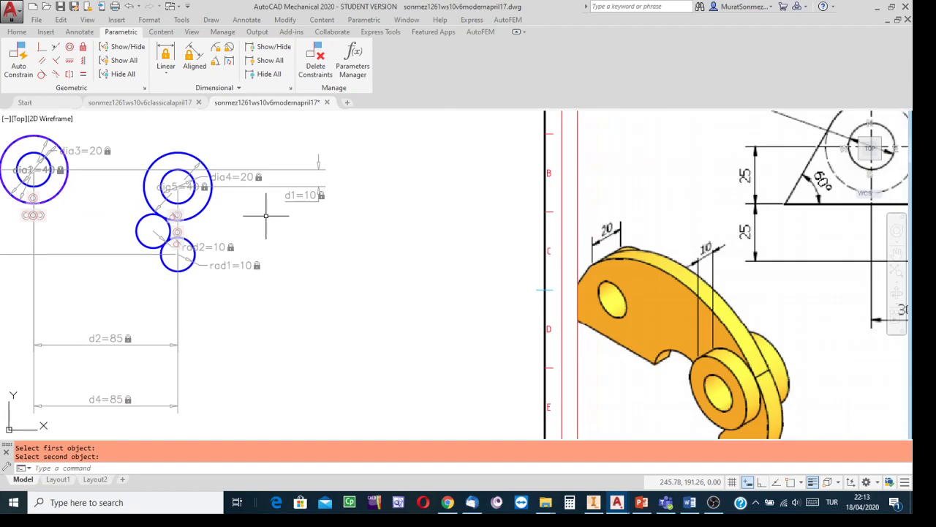
scroll(265, 216, "down", 2)
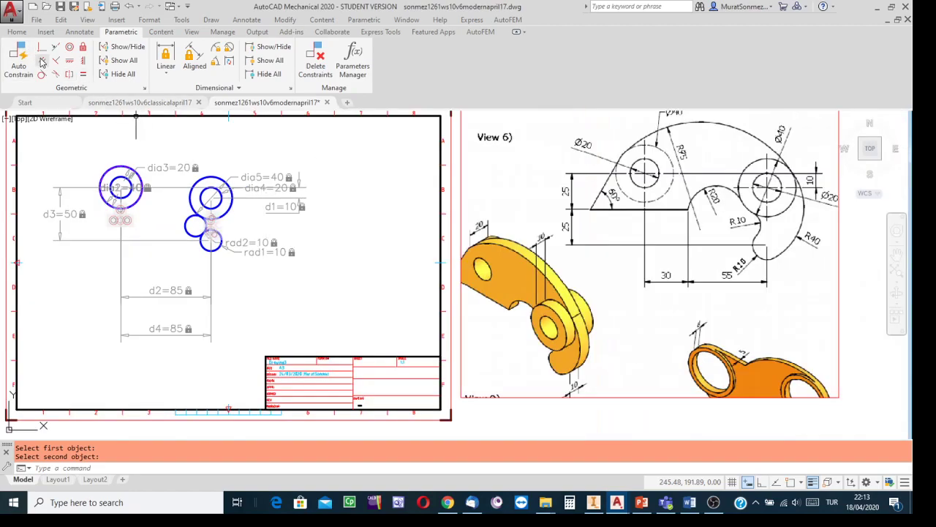
left_click(18, 32)
left_click(70, 52)
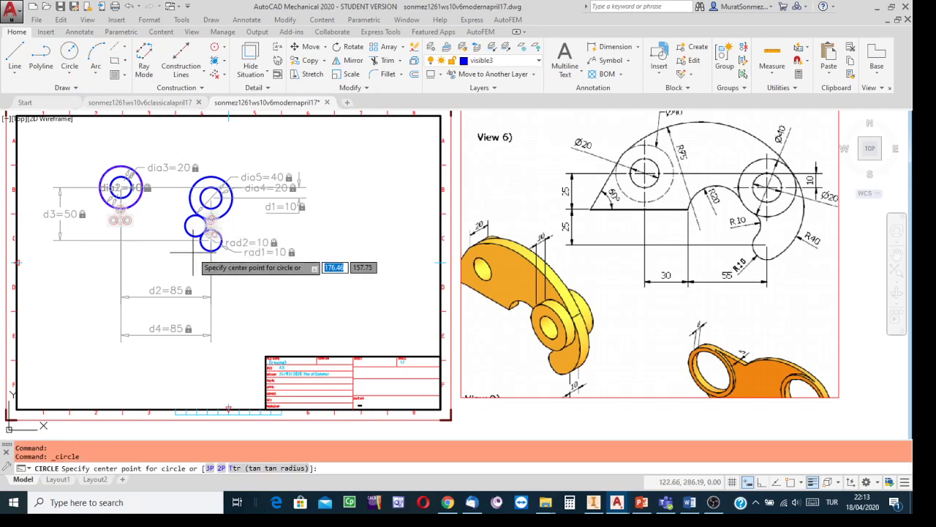
left_click(178, 227)
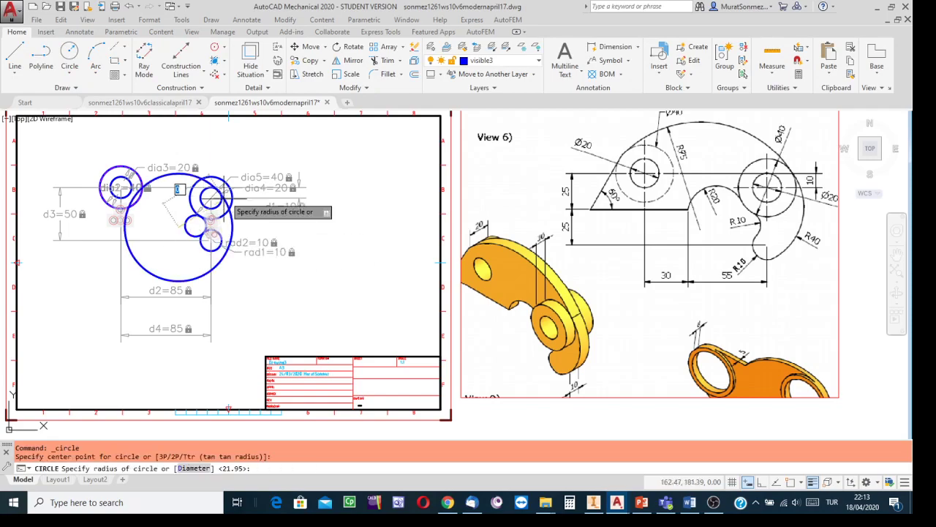
left_click(258, 171)
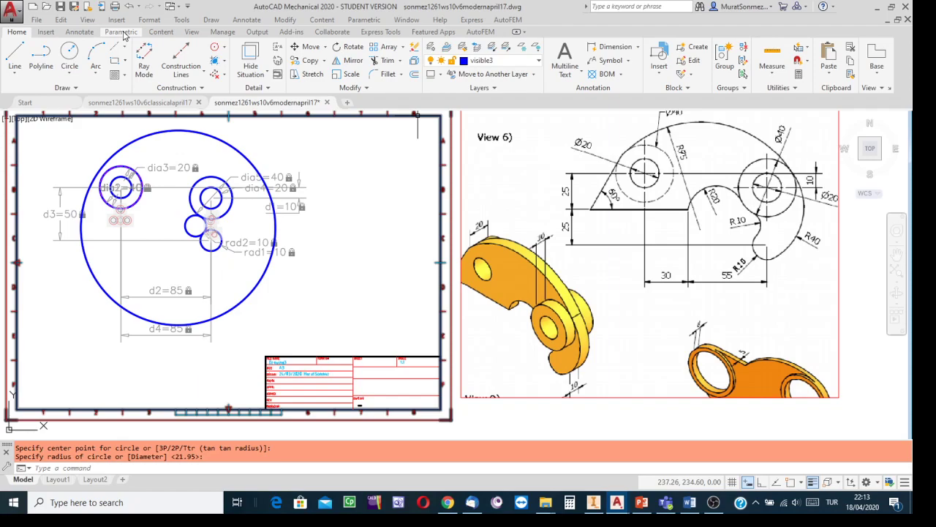
- Add a radius constraint of 40 to the large enclosing circle, placing the label inside it
left_click(121, 32)
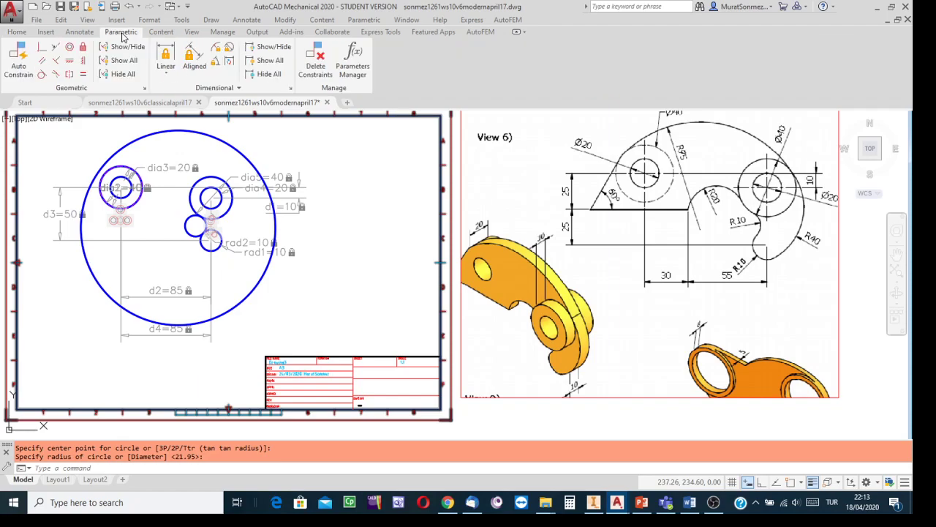
left_click(217, 48)
left_click(261, 156)
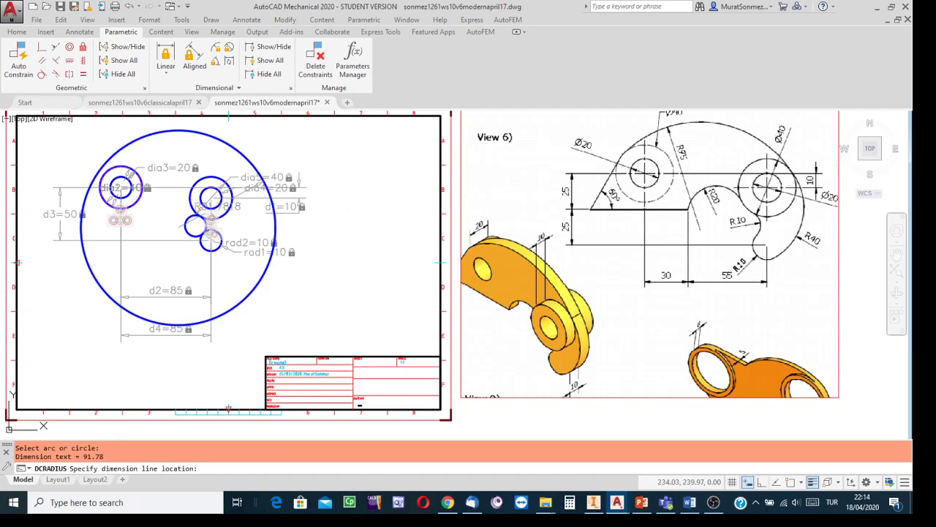
left_click(212, 217)
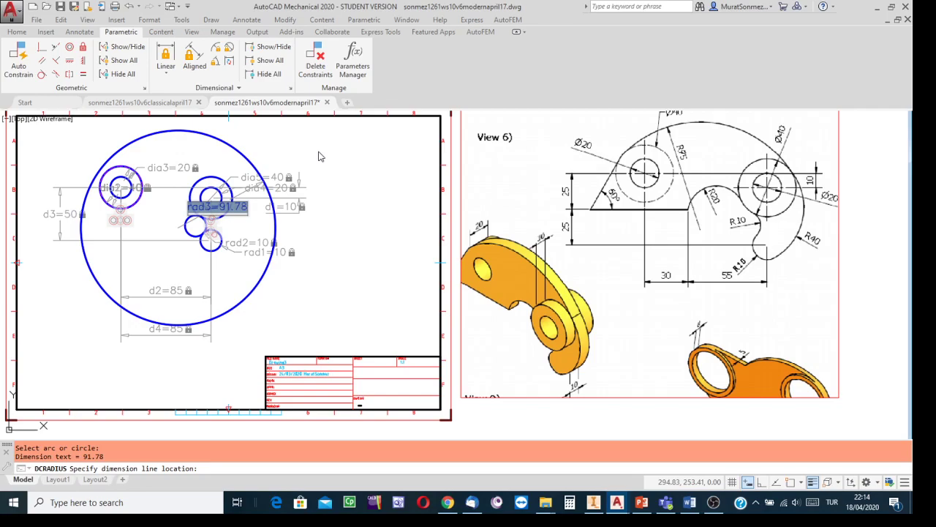
type("40")
key("Return")
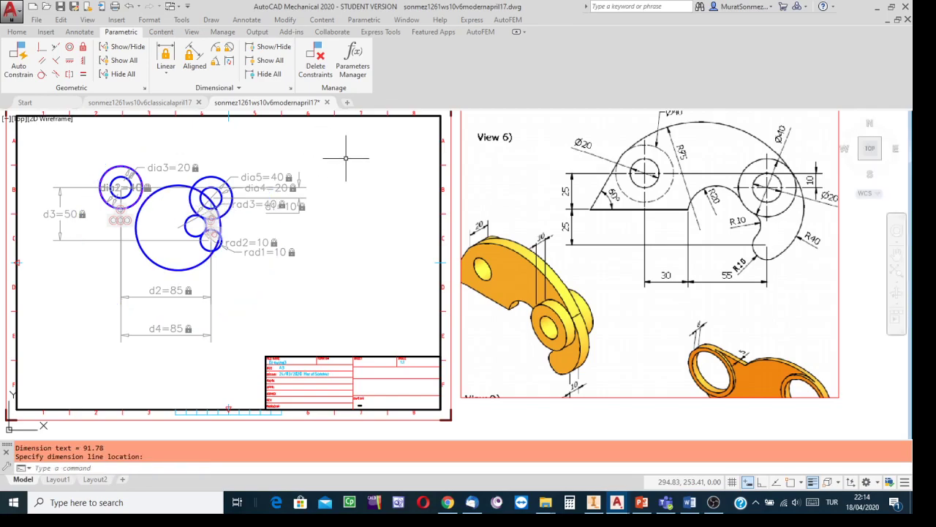
- Examine how the R40 arc meets the diameter 40 and lower R10 circles in the reference, and compare the sketched circles
scroll(236, 223, "down", 2)
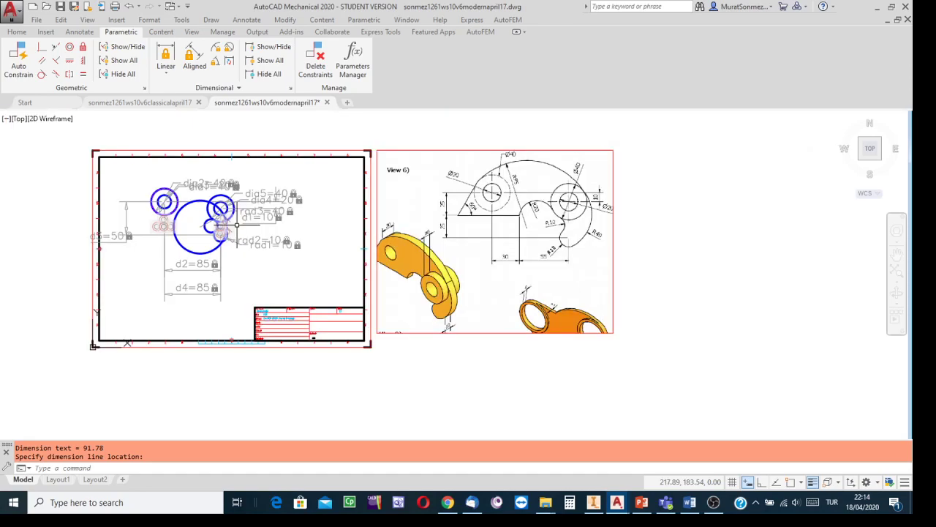
scroll(236, 224, "up", 4)
scroll(252, 224, "down", 2)
middle_click_drag(365, 226, 275, 226)
scroll(754, 198, "up", 4)
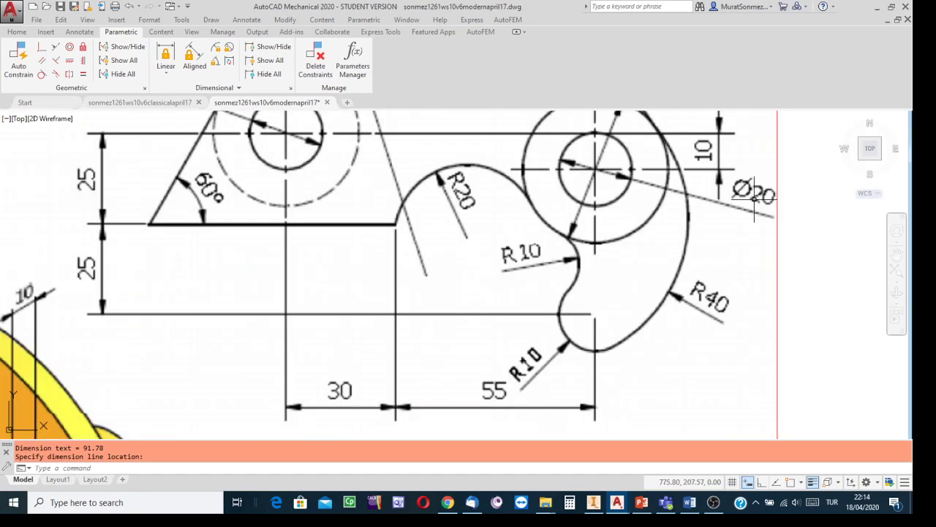
mouse_move(733, 183)
middle_mouse_down()
mouse_move(726, 220)
mouse_move(730, 205)
middle_mouse_up()
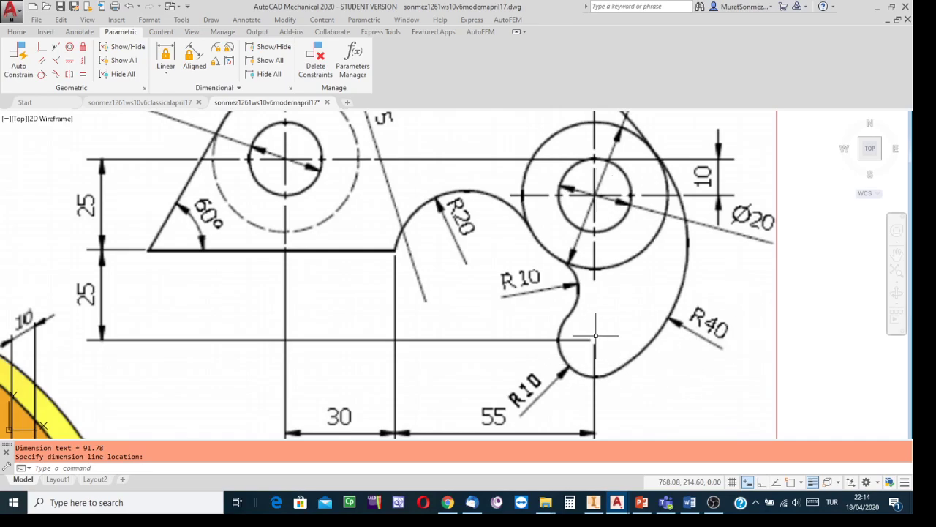
scroll(429, 261, "down", 2)
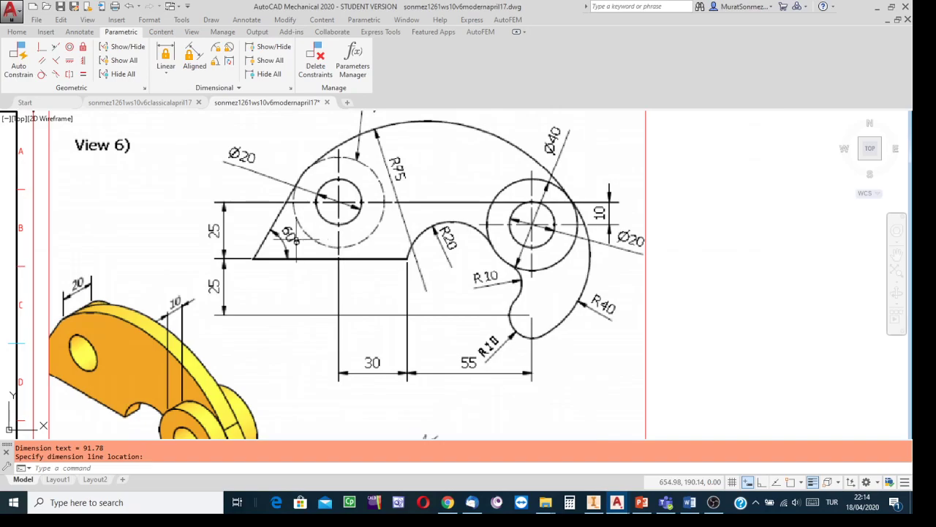
middle_click_drag(198, 225, 907, 200)
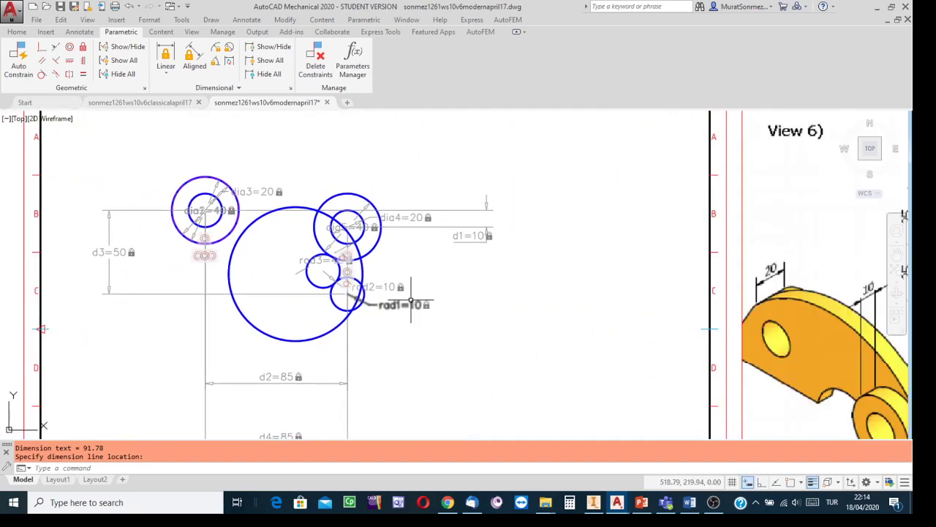
scroll(411, 291, "up", 1)
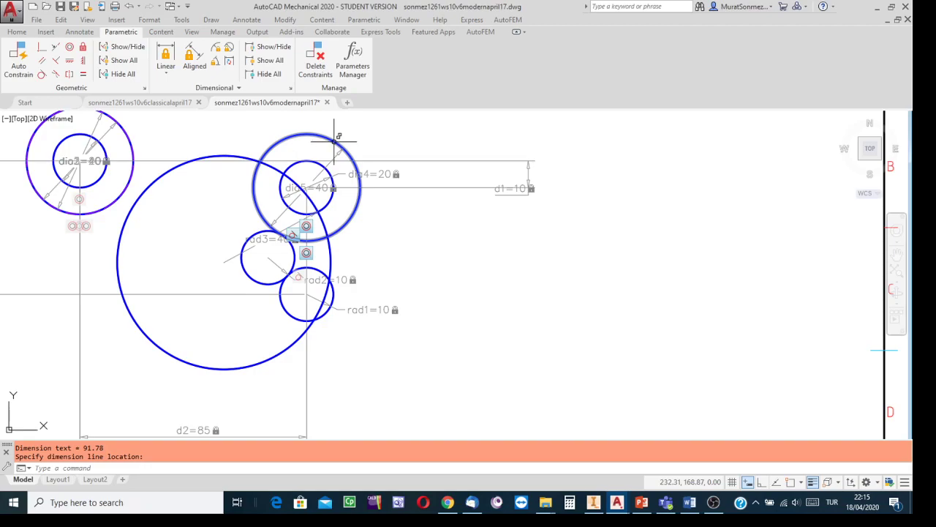
scroll(306, 194, "up", 6)
scroll(306, 194, "down", 6)
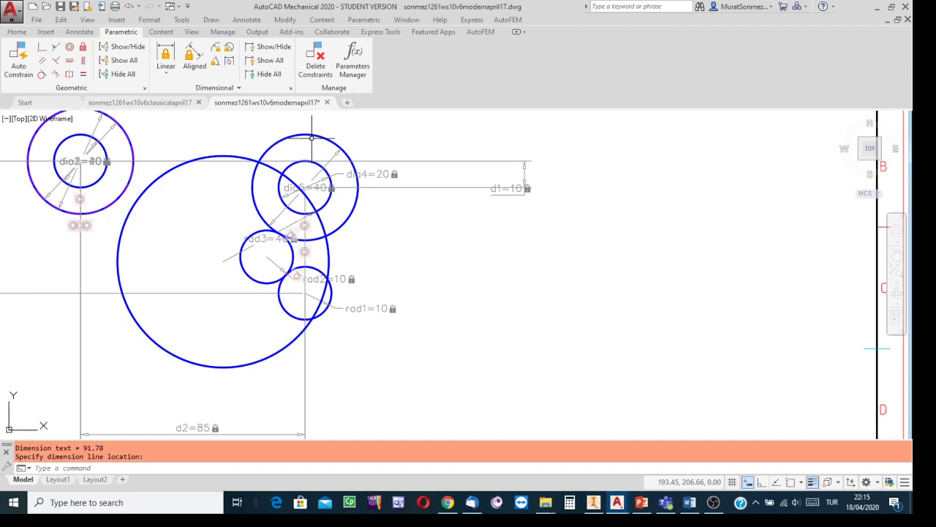
- Move the radius 40 circle by its centre about 15 units up and to the right, at about 35°, and deselect it
left_click(158, 176)
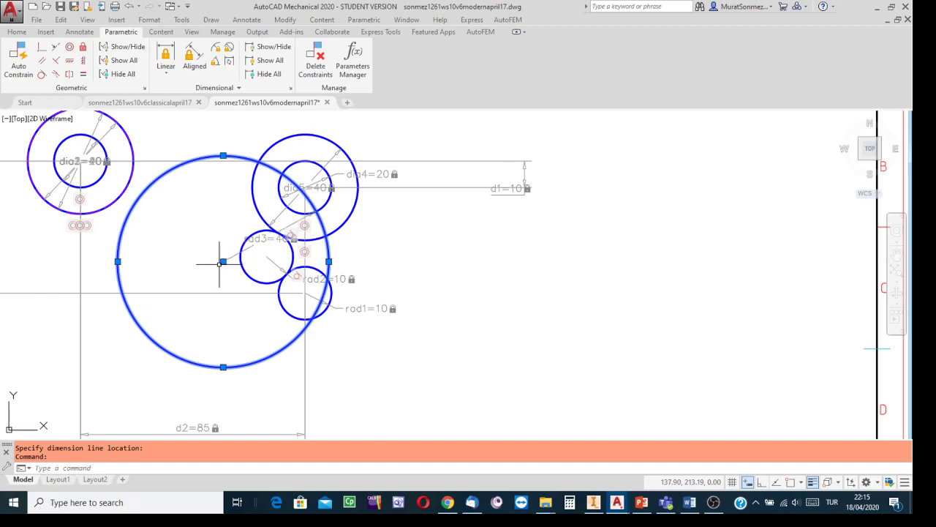
left_click(223, 261)
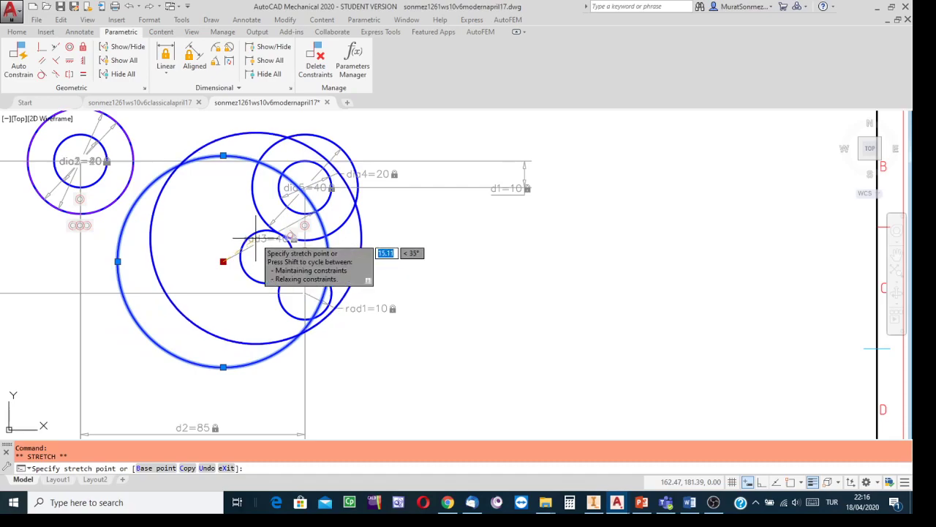
left_click(256, 238)
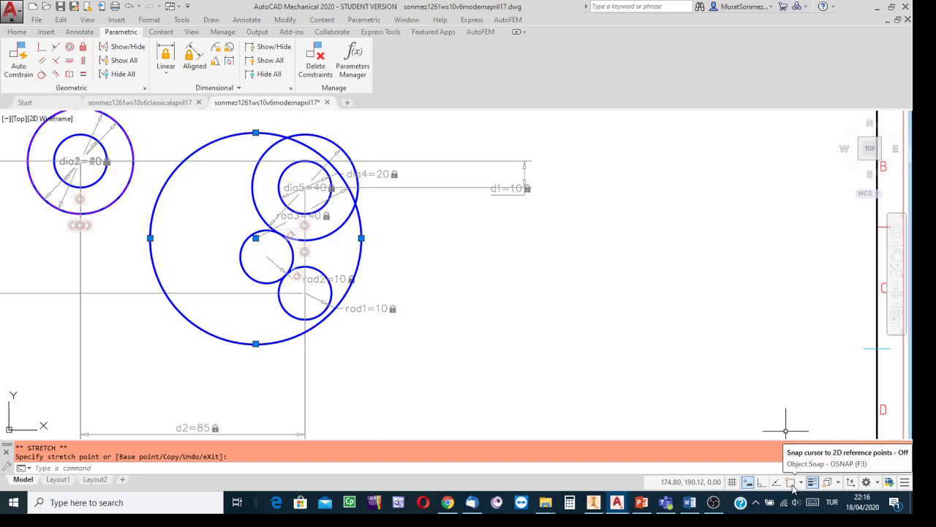
left_click(528, 314)
key("Escape")
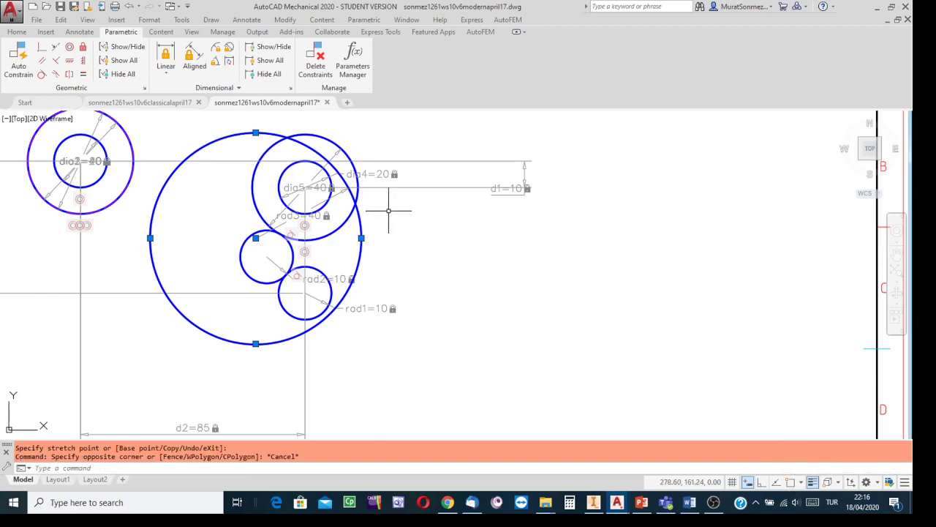
key("Escape")
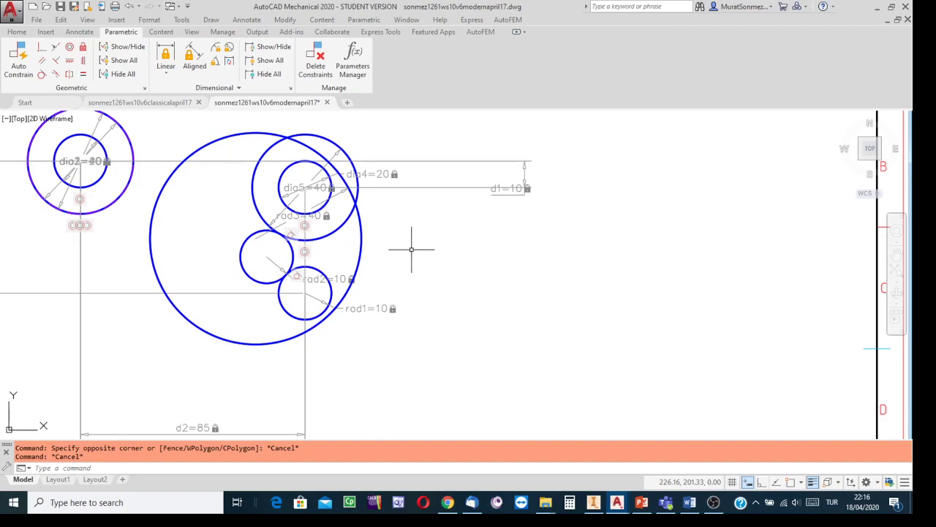
- Make the radius 40 circle tangent to the right-hand diameter 40 circle and to the lower radius 10 circle
left_click(41, 76)
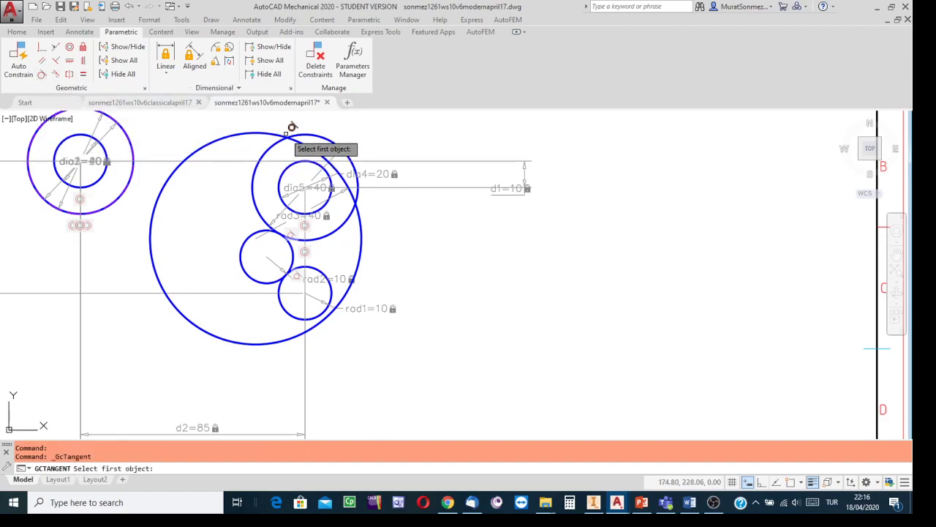
left_click(333, 134)
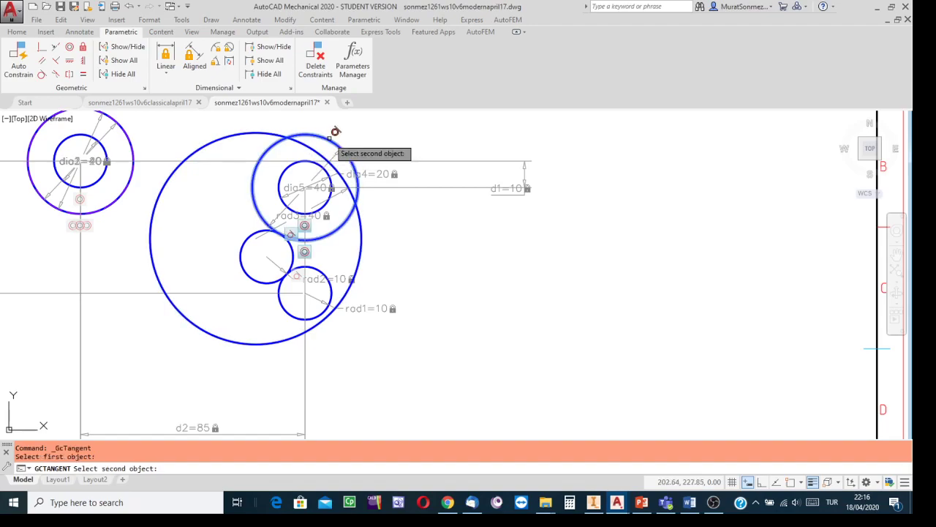
left_click(317, 148)
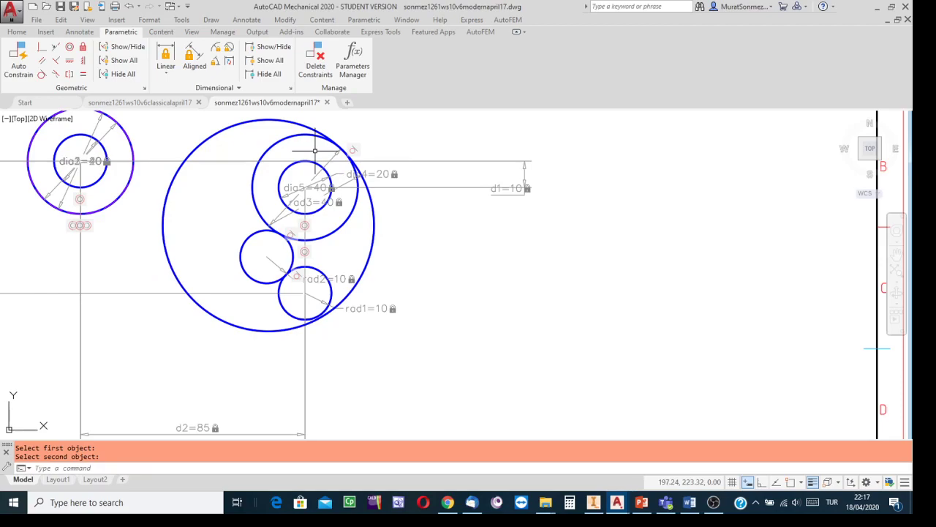
left_click(42, 75)
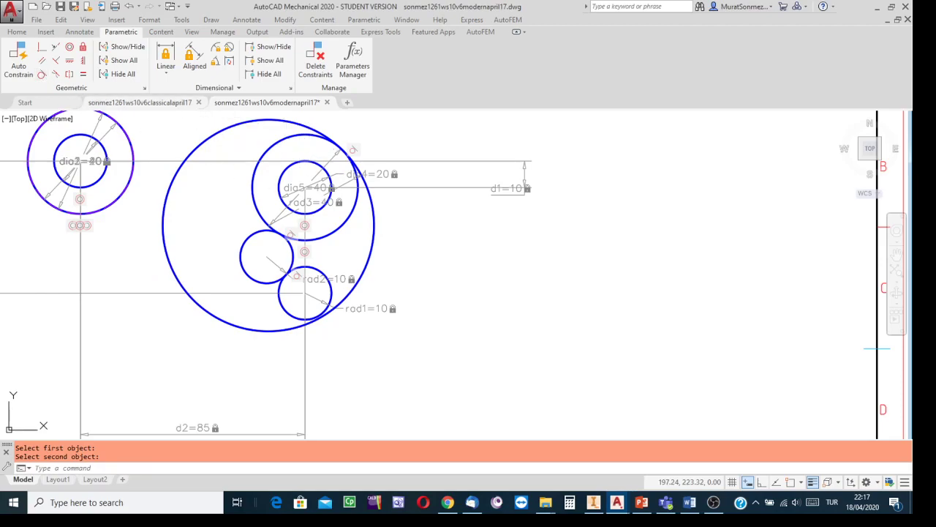
left_click(335, 289)
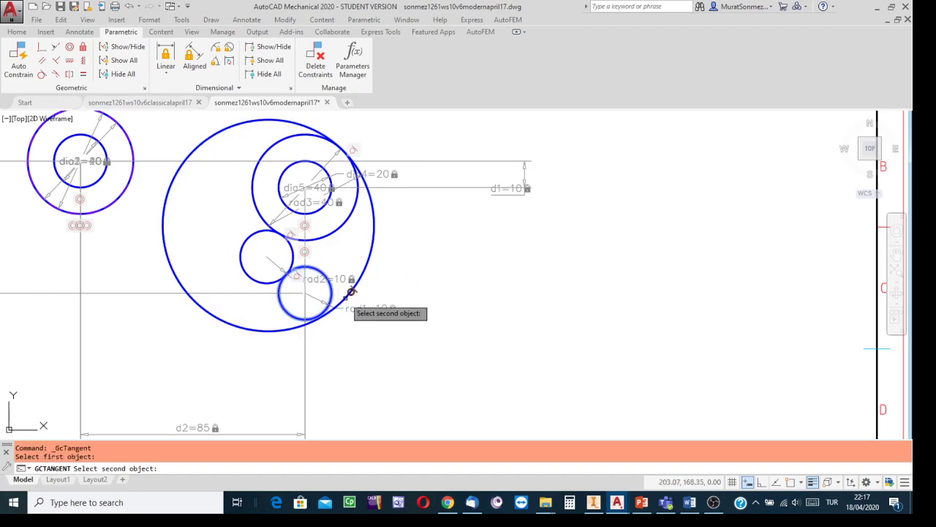
left_click(350, 292)
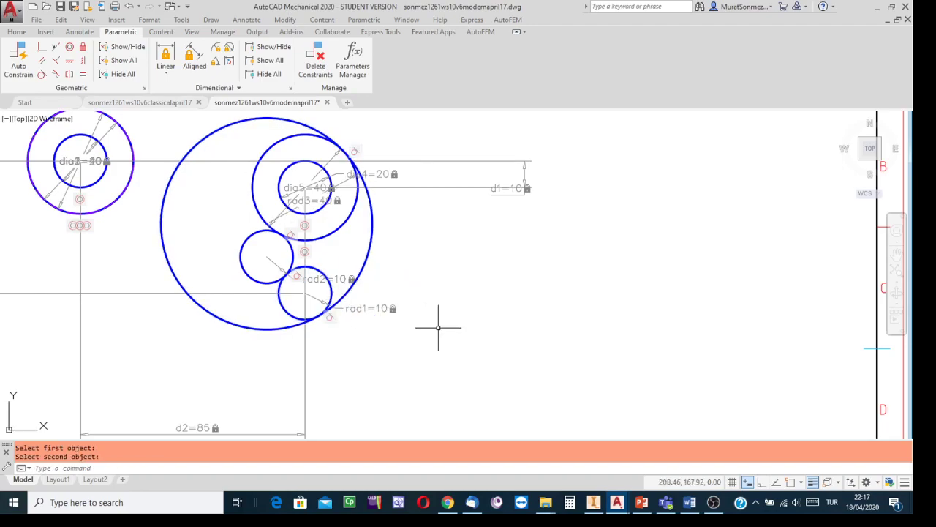
- Draw a rough circle of about radius 157 centred below the existing circles, between the two concentric groups, so that it encloses them all
scroll(439, 328, "down", 2)
scroll(620, 354, "up", 1)
middle_click_drag(620, 354, 451, 309)
scroll(450, 309, "down", 3)
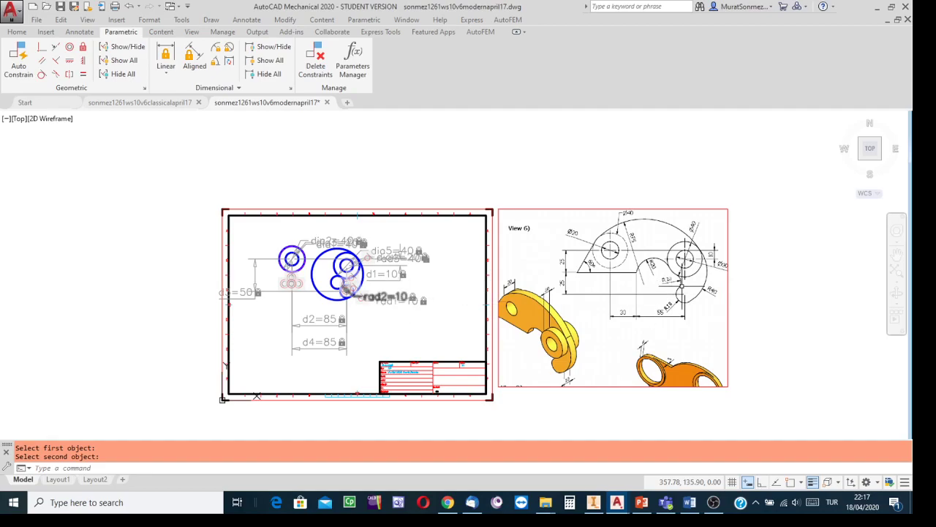
scroll(459, 290, "up", 2)
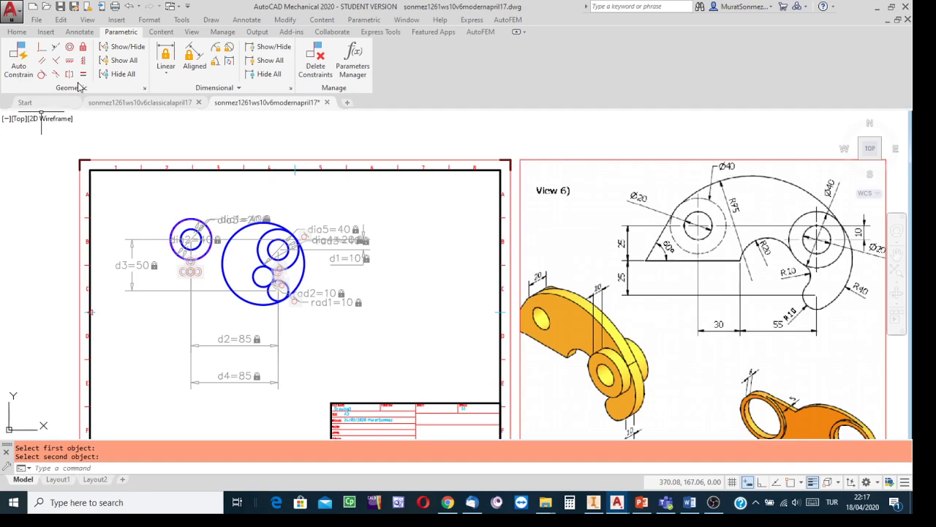
left_click(17, 31)
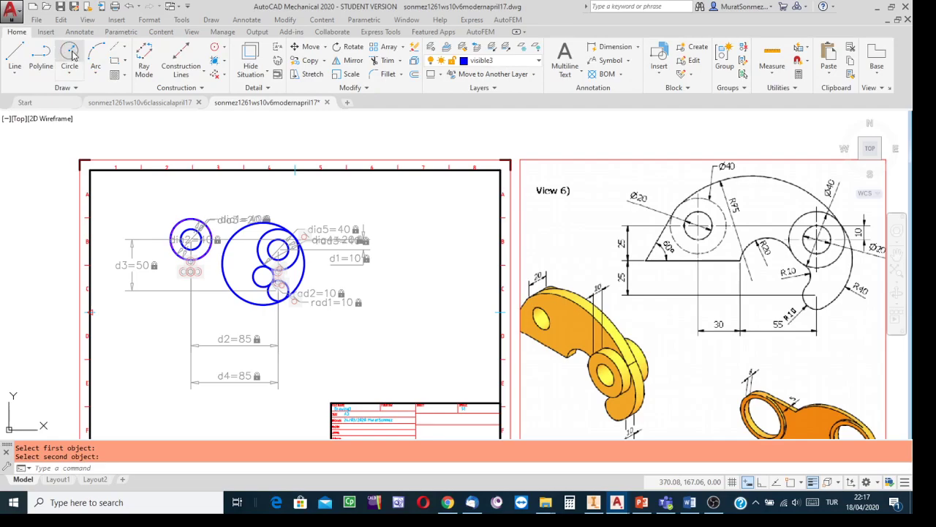
left_click(71, 53)
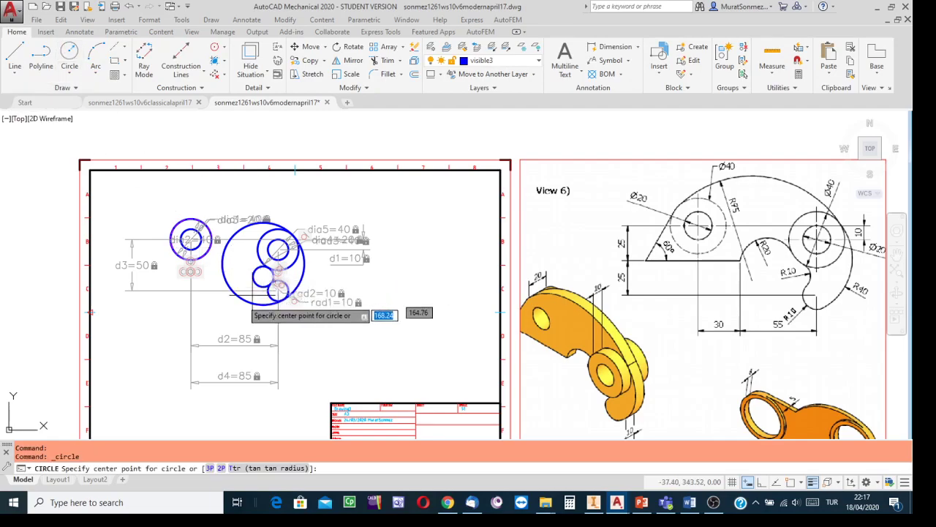
left_click(208, 345)
left_click(279, 201)
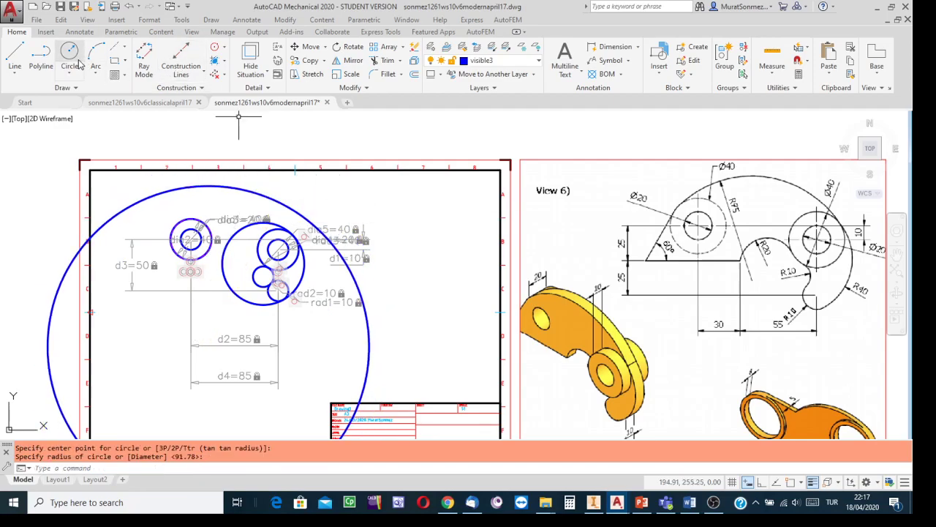
- Add a radius constraint of 95 to the new large circle, placing the label inside it
left_click(121, 31)
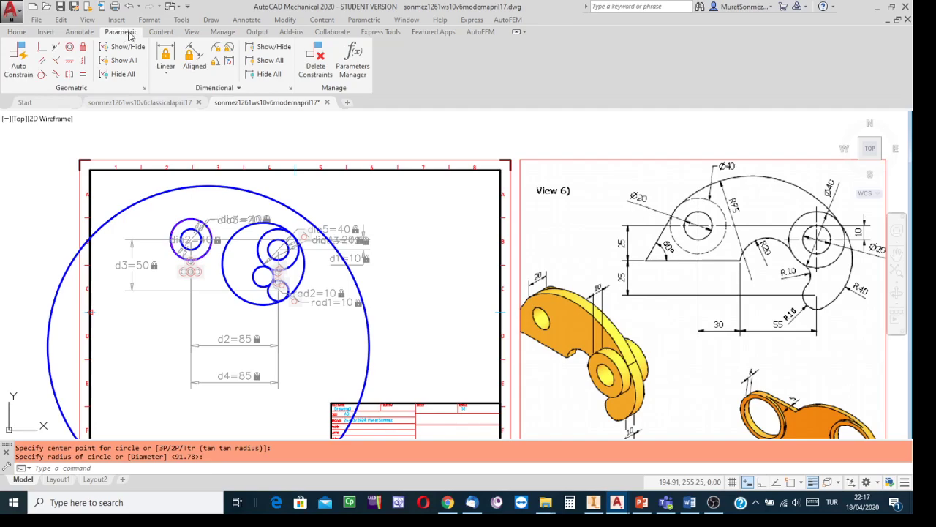
left_click(218, 49)
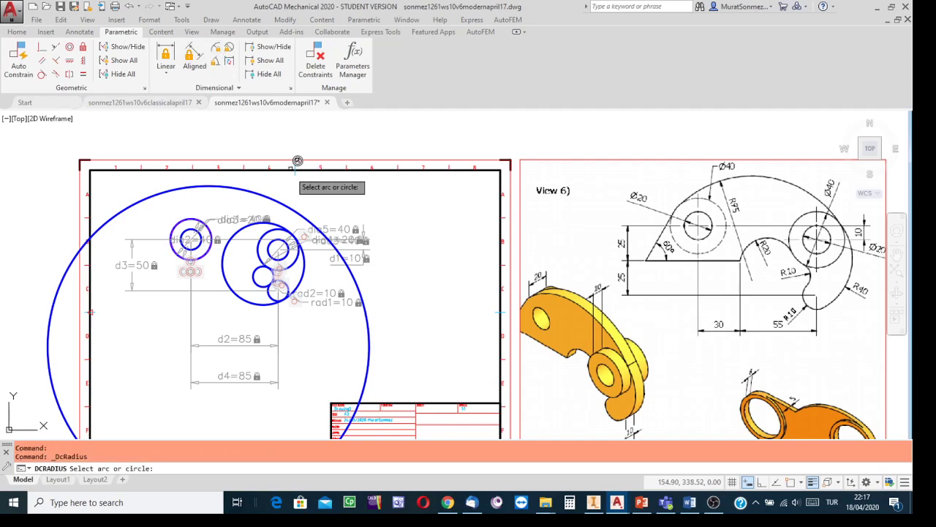
left_click(295, 200)
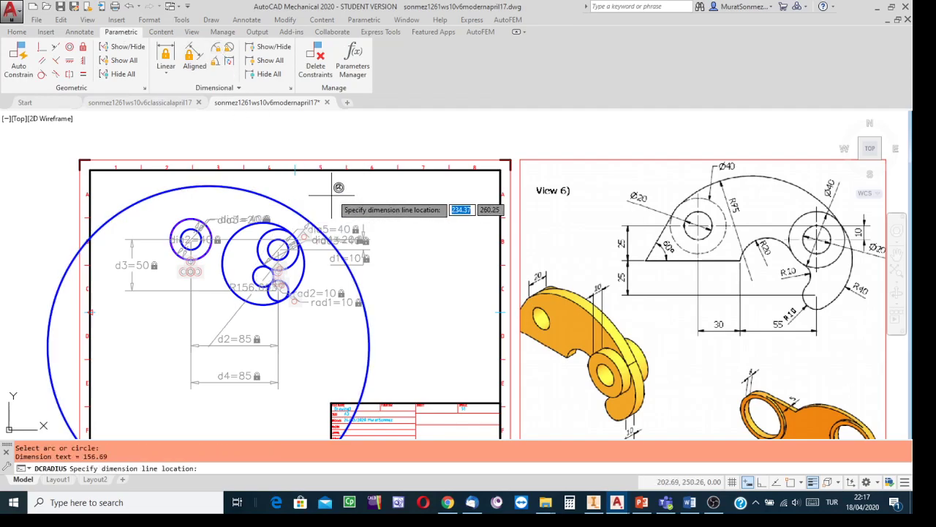
left_click(264, 290)
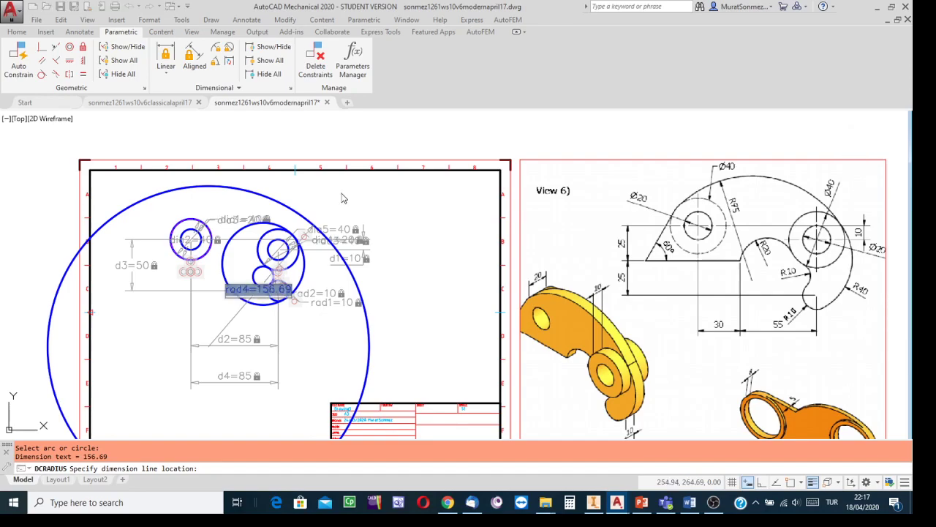
type("95")
key("Return")
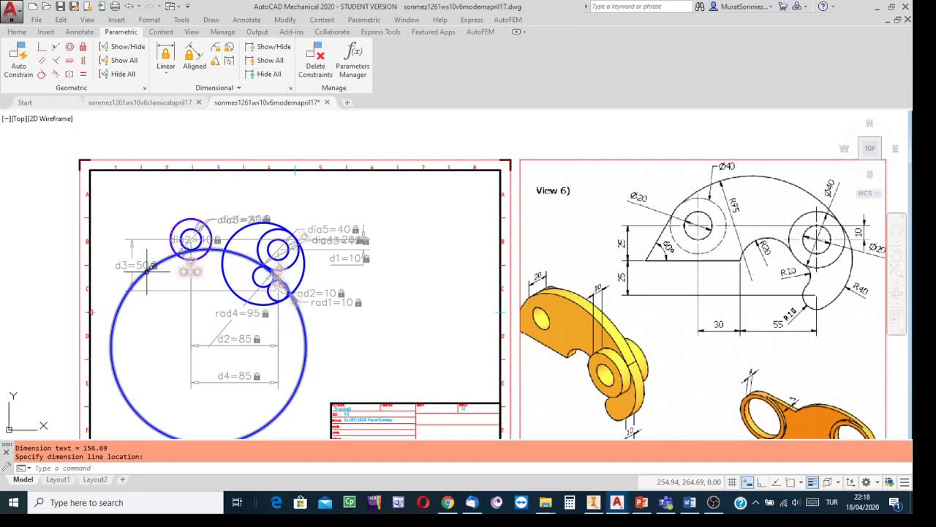
- Move the radius 95 circle about 18 units right and 43 units up so it surrounds both concentric circle groups
left_click(17, 33)
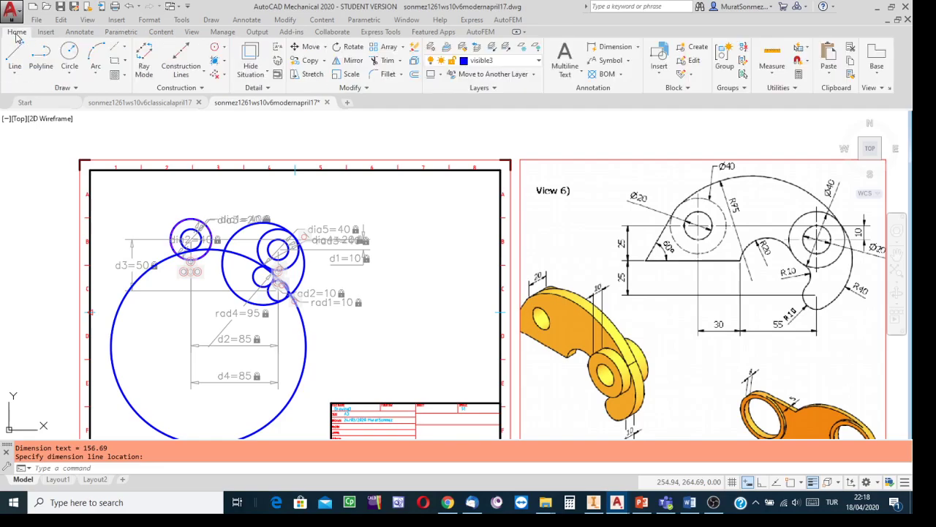
left_click(296, 48)
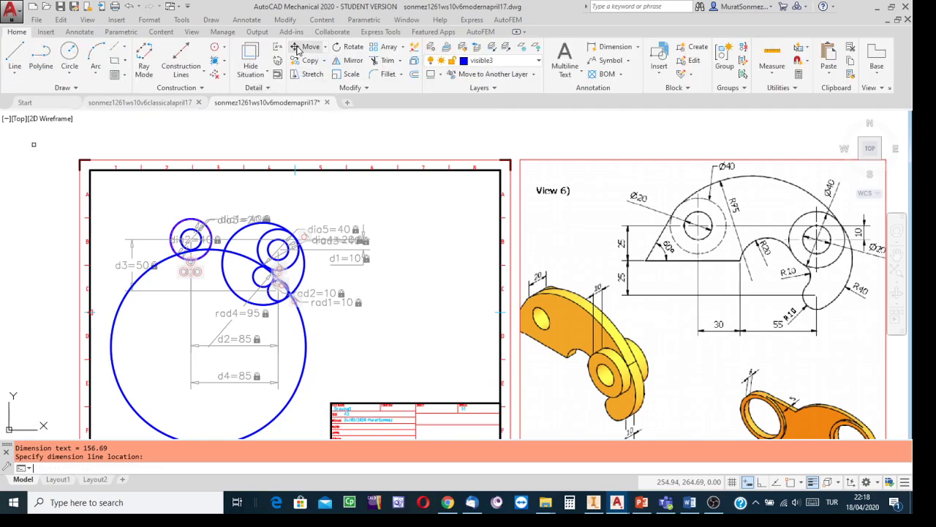
left_click(120, 297)
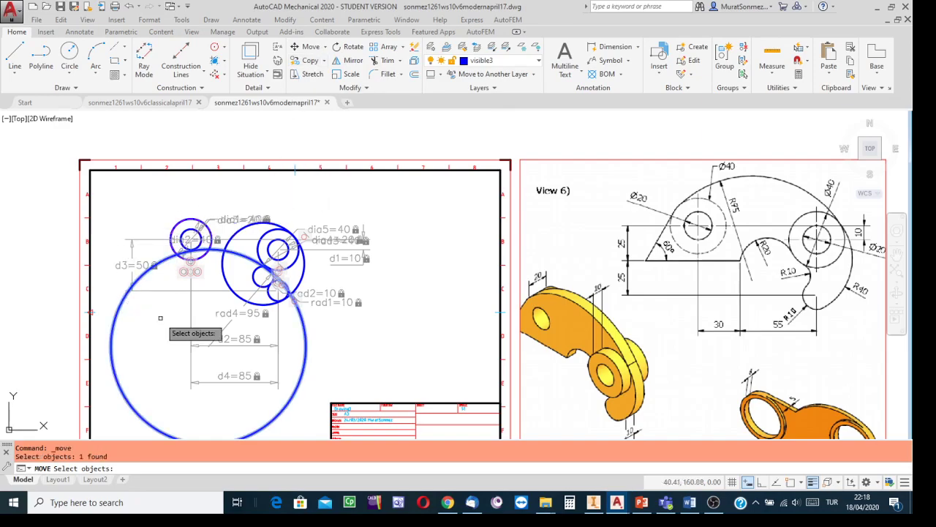
key("Return")
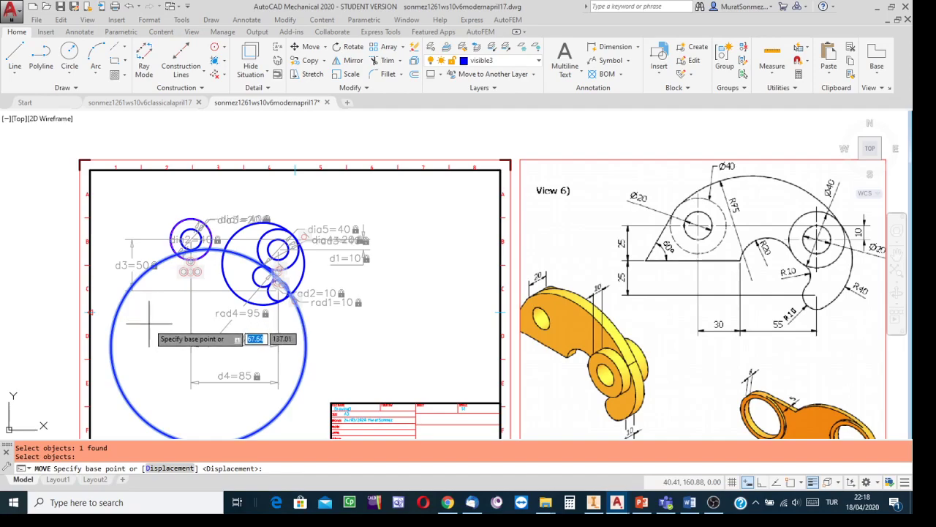
left_click(149, 322)
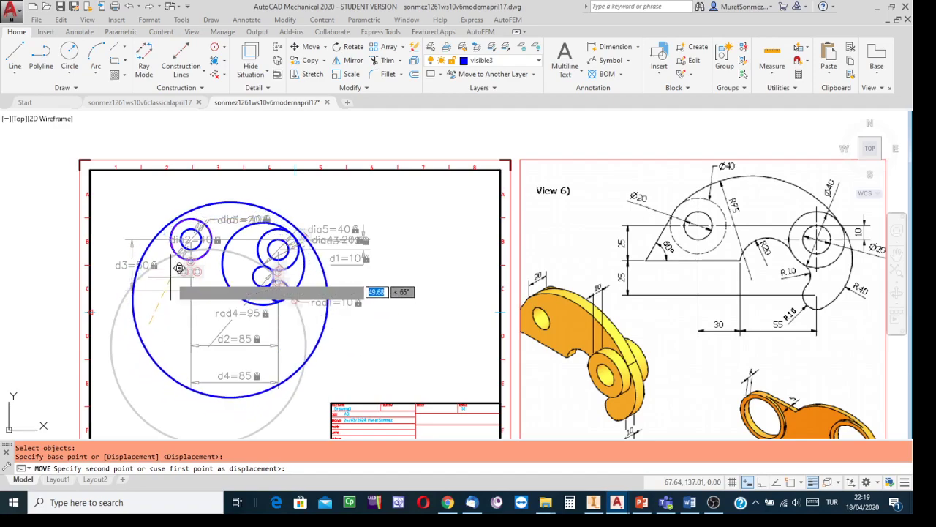
left_click(176, 271)
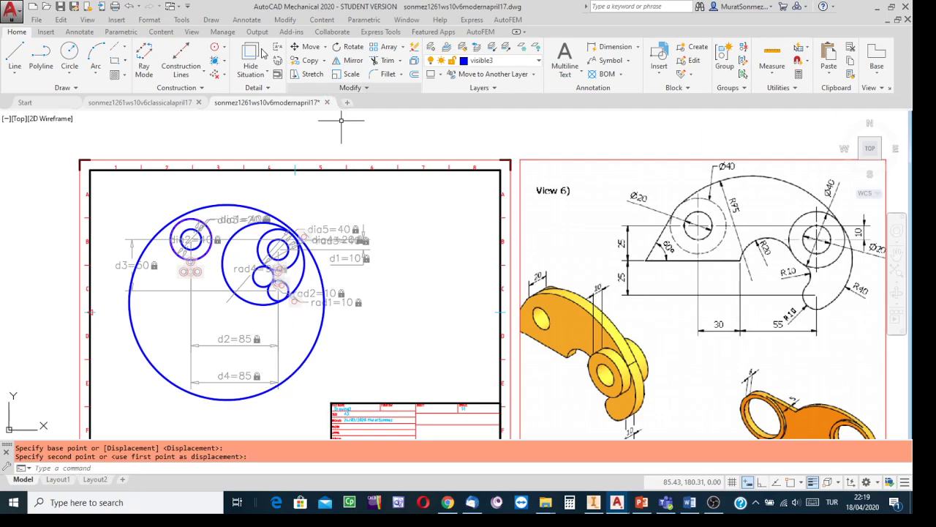
- Make the radius 95 circle tangent to the outer diameter 40 circles of the left and right concentric groups
left_click(121, 32)
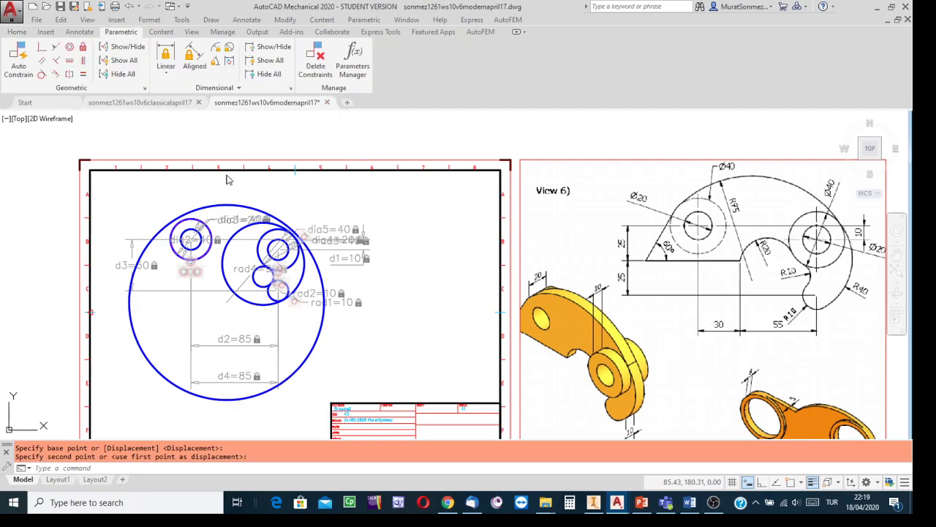
left_click(42, 74)
scroll(202, 216, "up", 3)
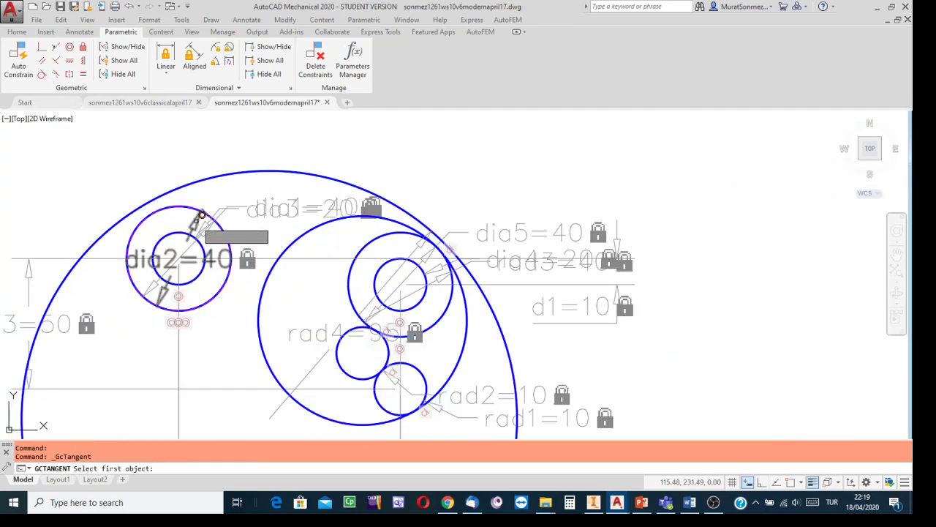
left_click(184, 207)
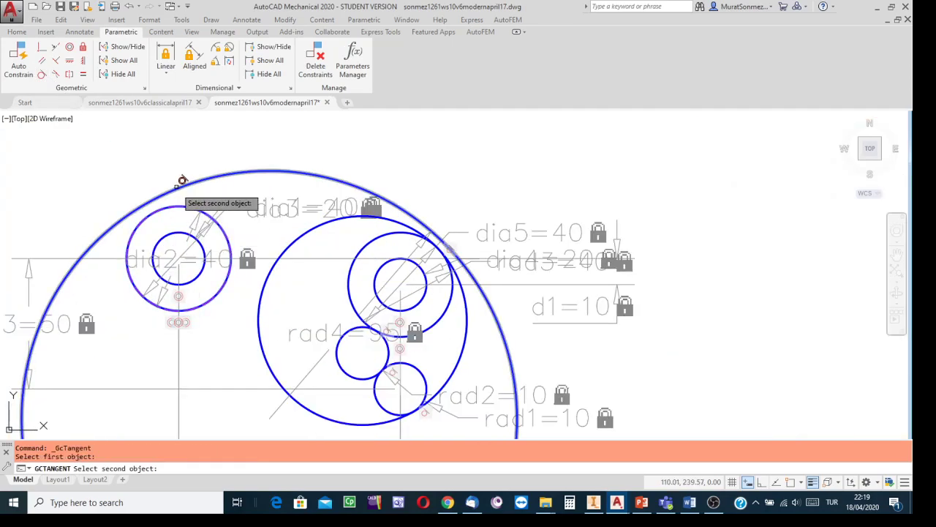
left_click(177, 184)
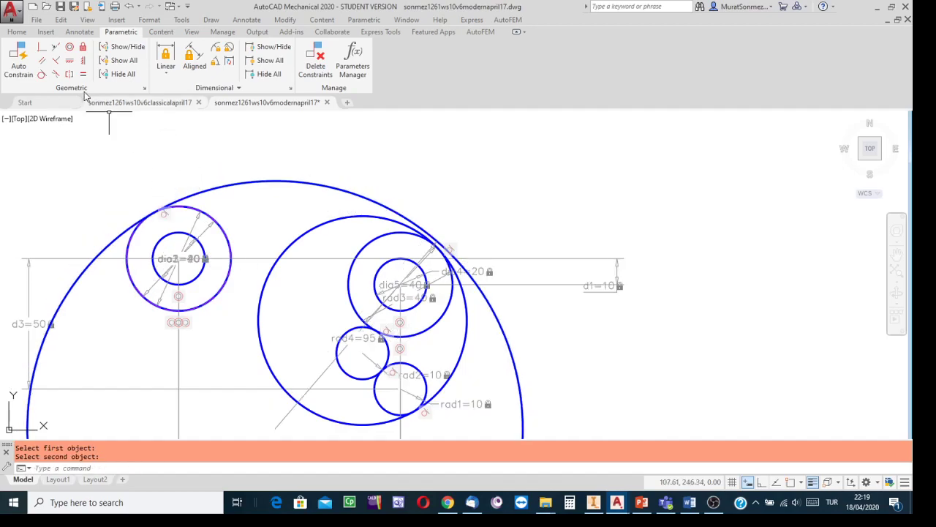
key("Return")
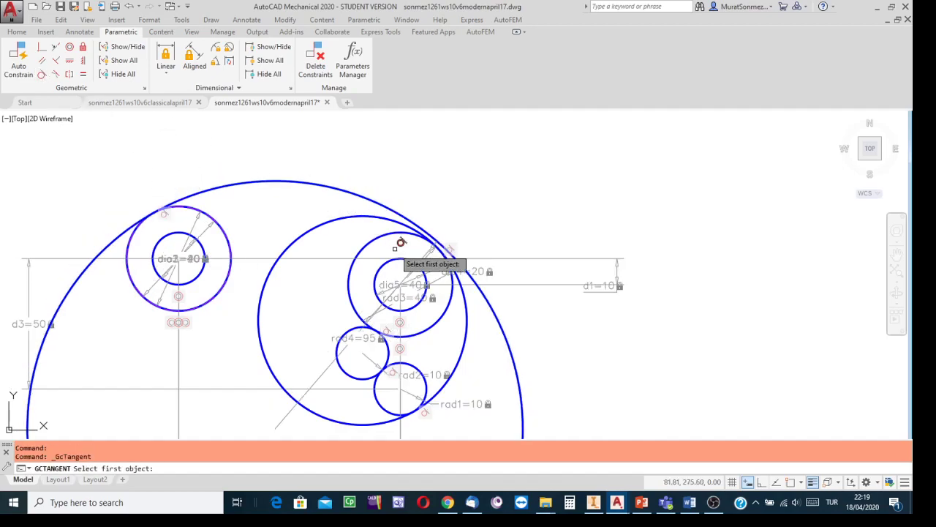
left_click(388, 232)
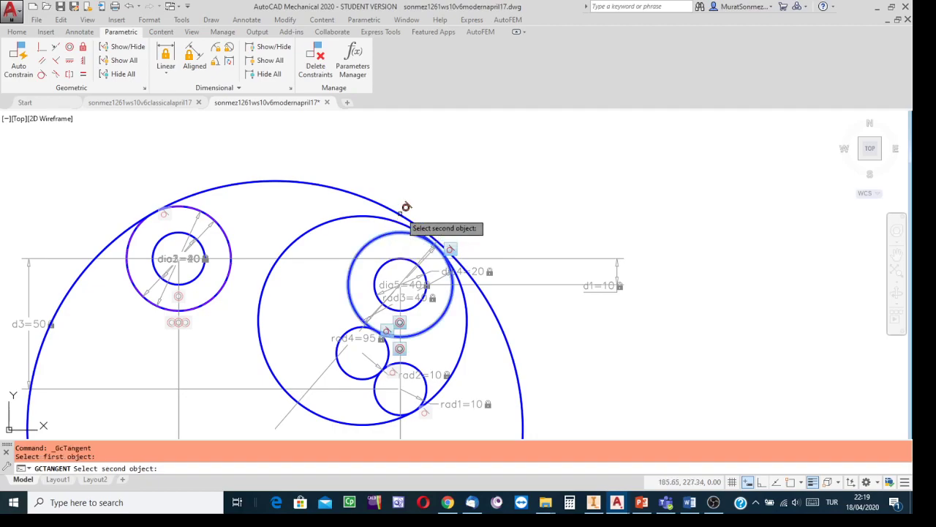
left_click(396, 211)
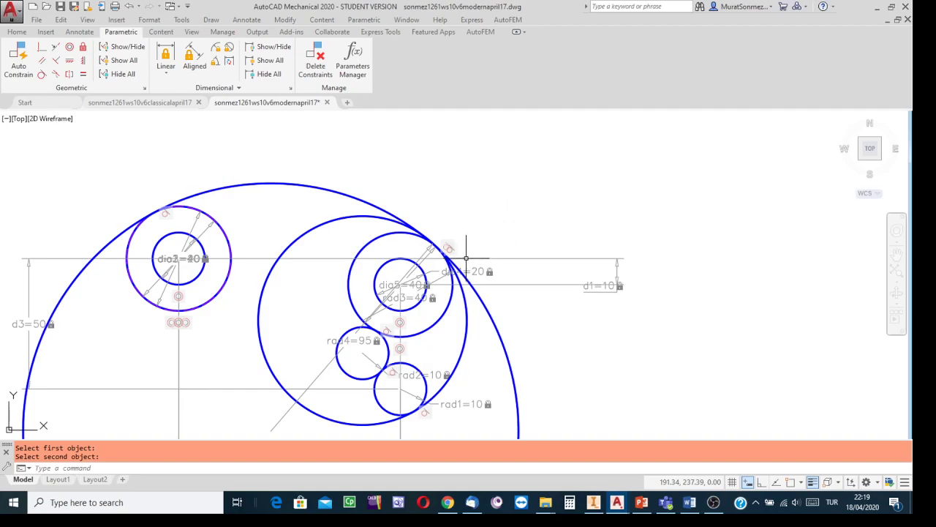
- Examine closely where the radius 95, radius 40 and right-hand diameter 40 circles meet at their tangent points
scroll(443, 243, "up", 5)
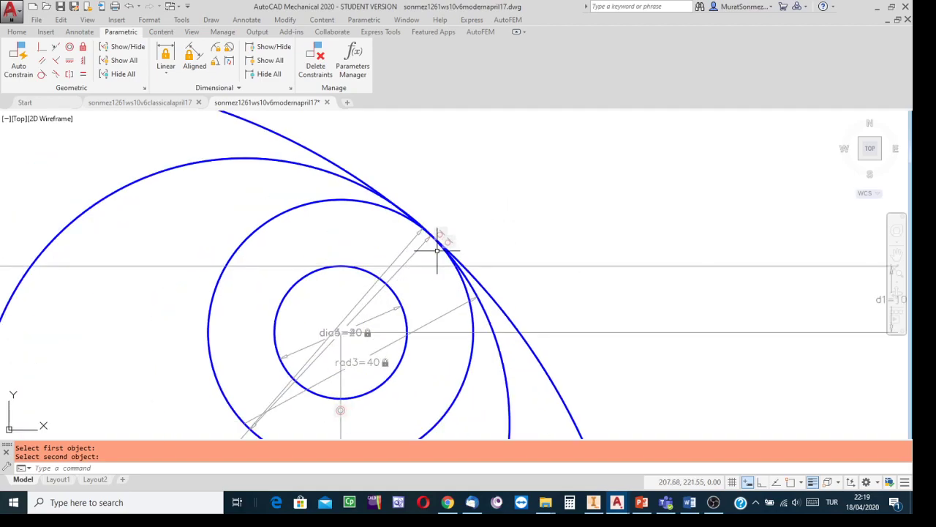
scroll(420, 207, "up", 5)
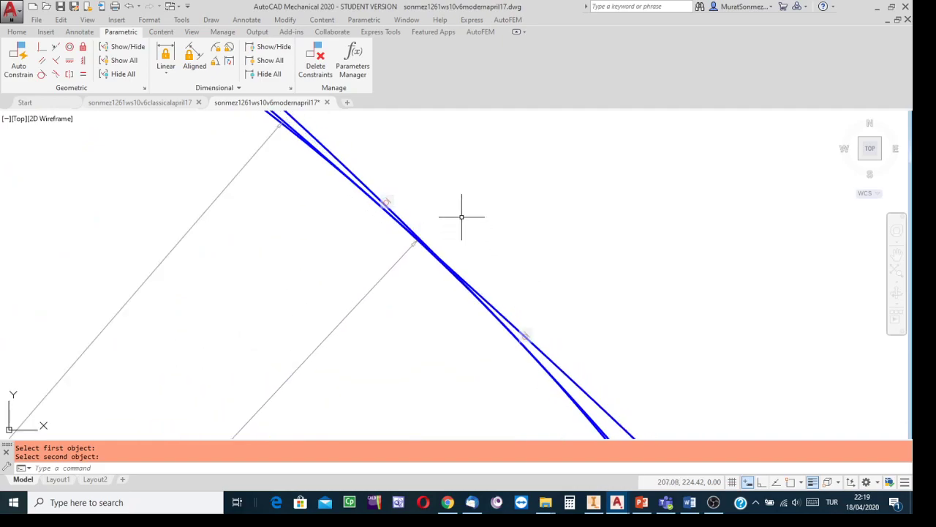
scroll(462, 216, "up", 4)
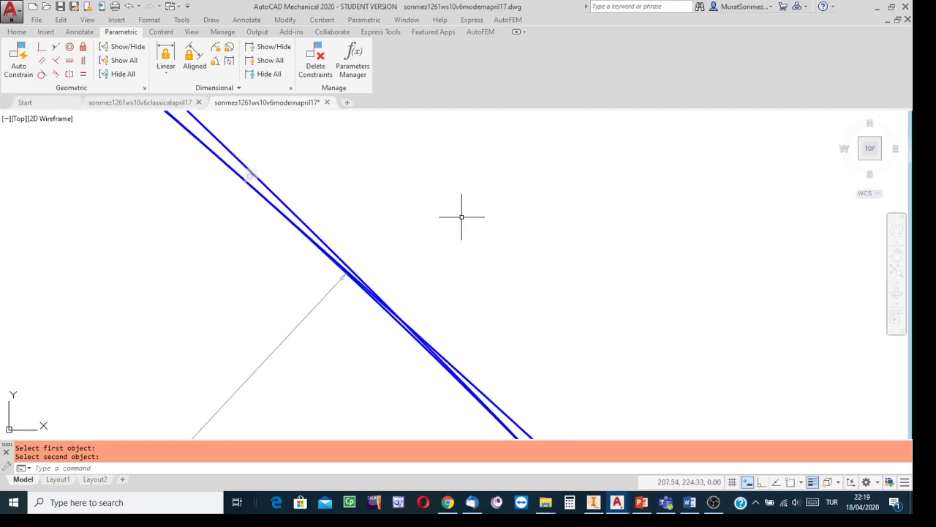
scroll(423, 313, "up", 2)
mouse_move(423, 309)
middle_mouse_down()
mouse_move(495, 202)
mouse_move(498, 212)
middle_mouse_up()
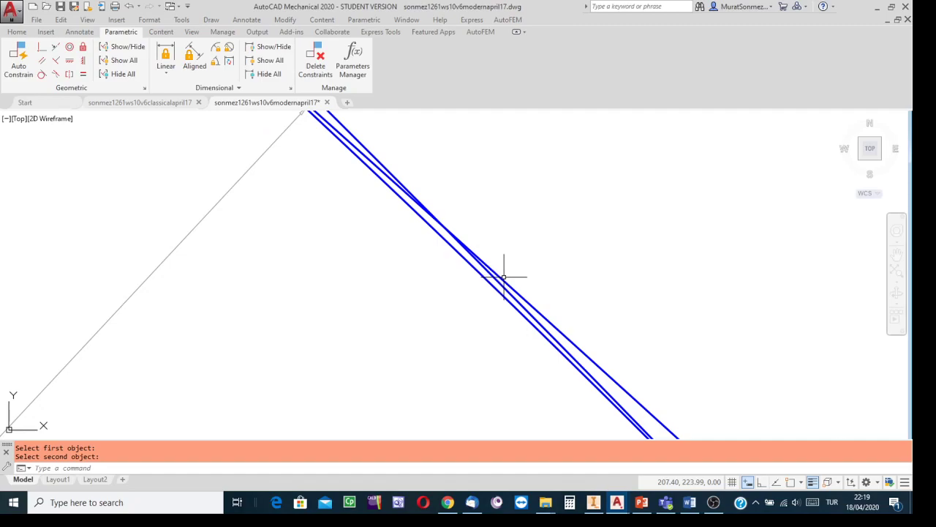
scroll(521, 290, "up", 2)
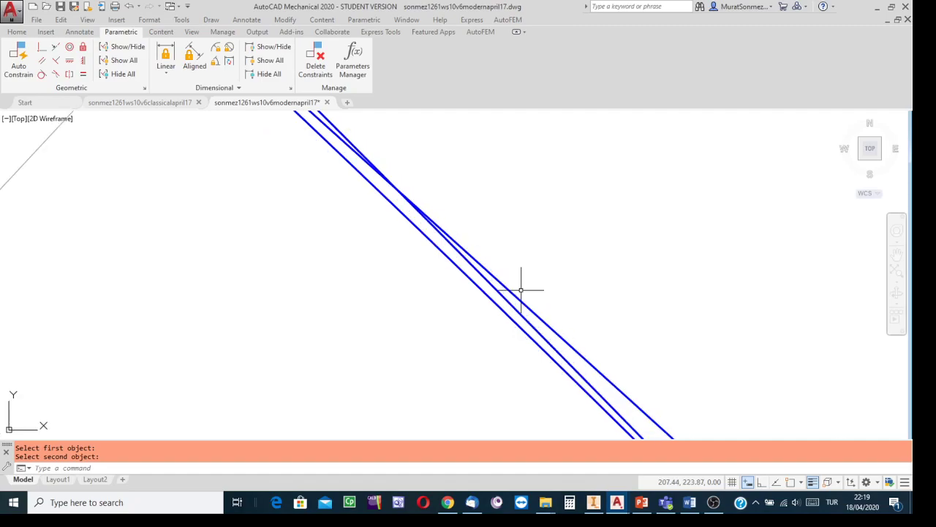
scroll(521, 291, "up", 1)
scroll(517, 285, "down", 4)
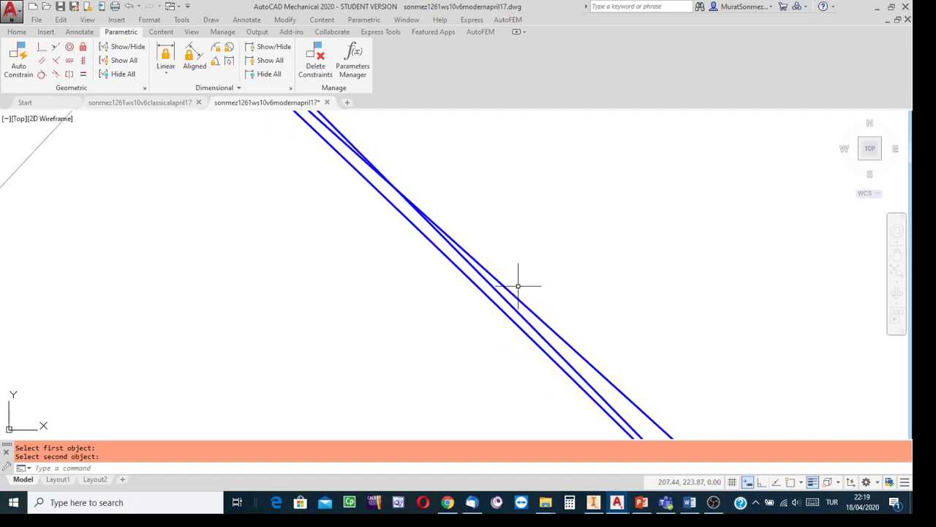
- Save the drawing under its existing file name
scroll(520, 281, "down", 5)
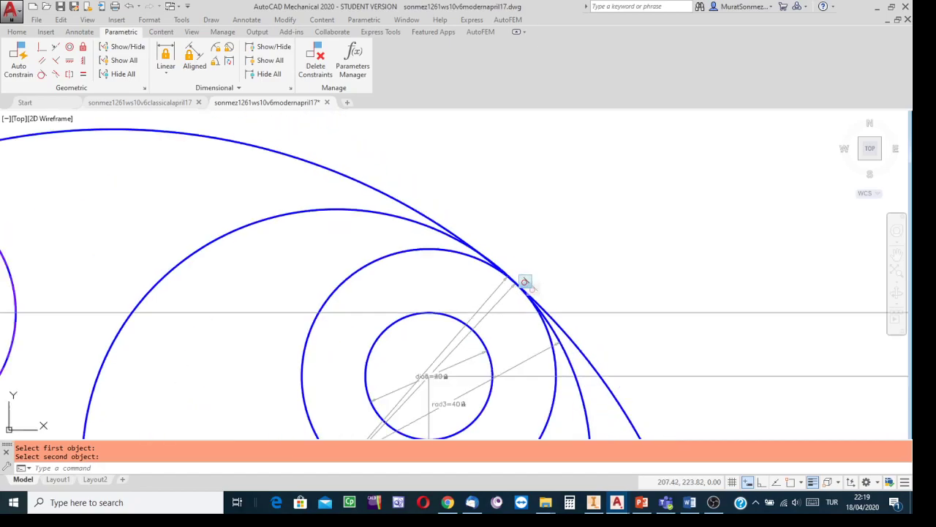
mouse_move(564, 261)
middle_mouse_down()
mouse_move(548, 241)
mouse_move(612, 146)
mouse_move(633, 147)
mouse_move(636, 156)
middle_mouse_up()
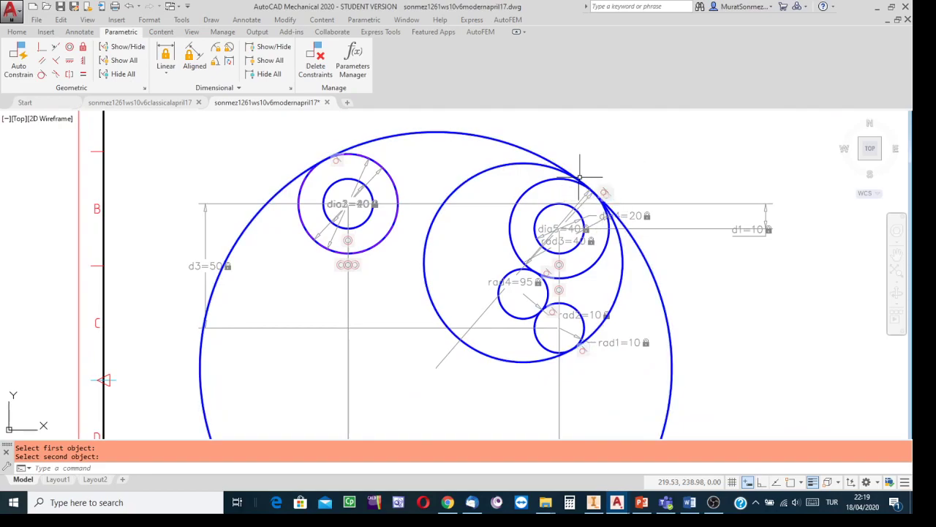
scroll(598, 227, "down", 4)
scroll(456, 216, "up", 1)
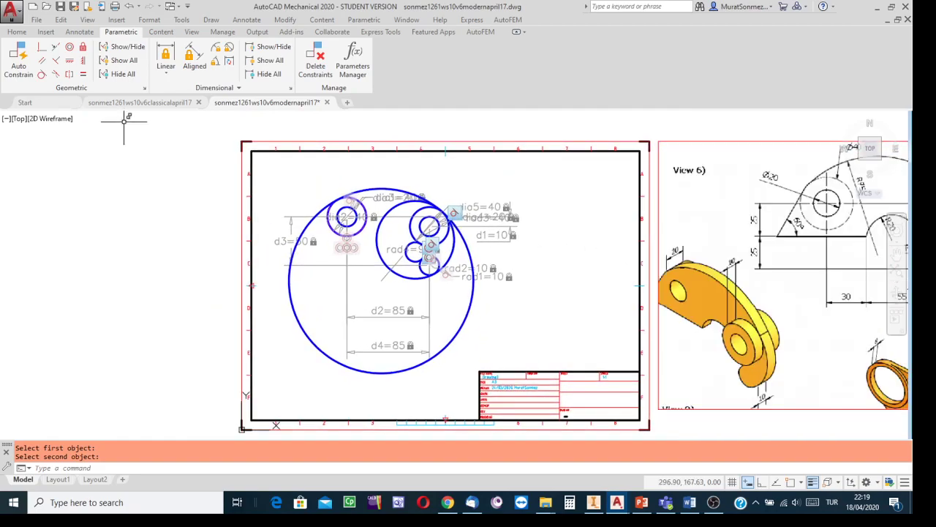
left_click(60, 6)
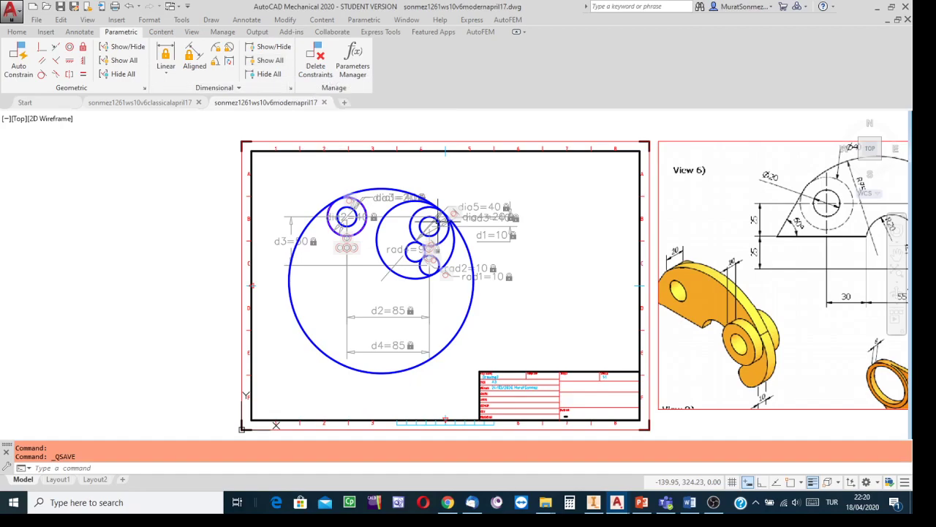
- Hide all dimensional constraints and all geometric constraint markers in the drawing
scroll(484, 255, "up", 2)
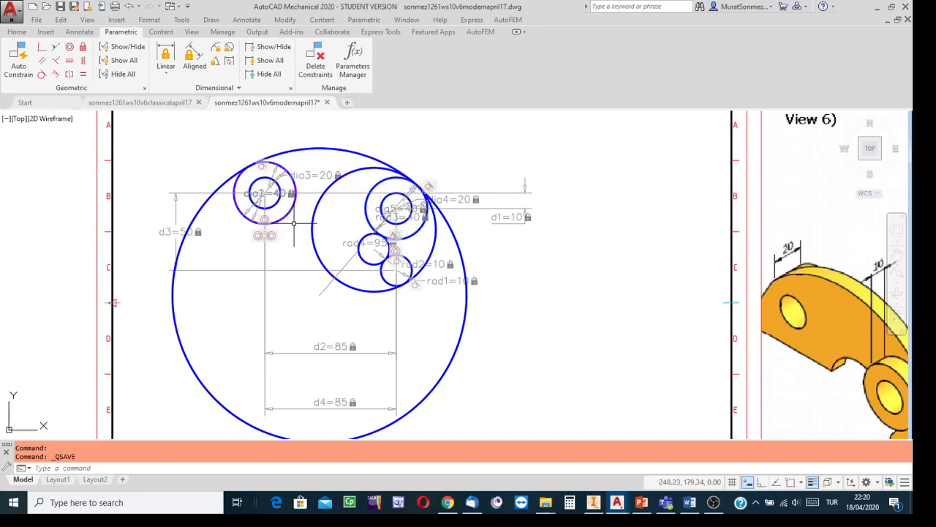
left_click(269, 76)
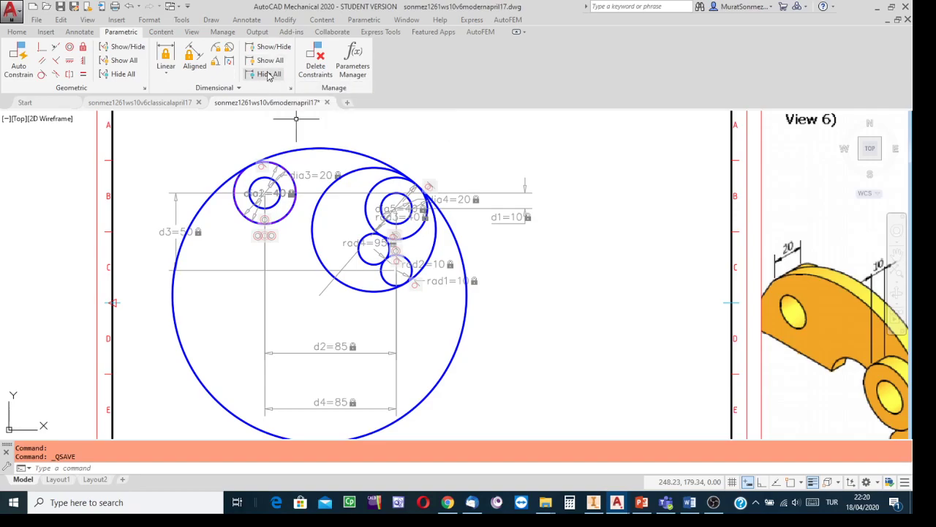
left_click(121, 78)
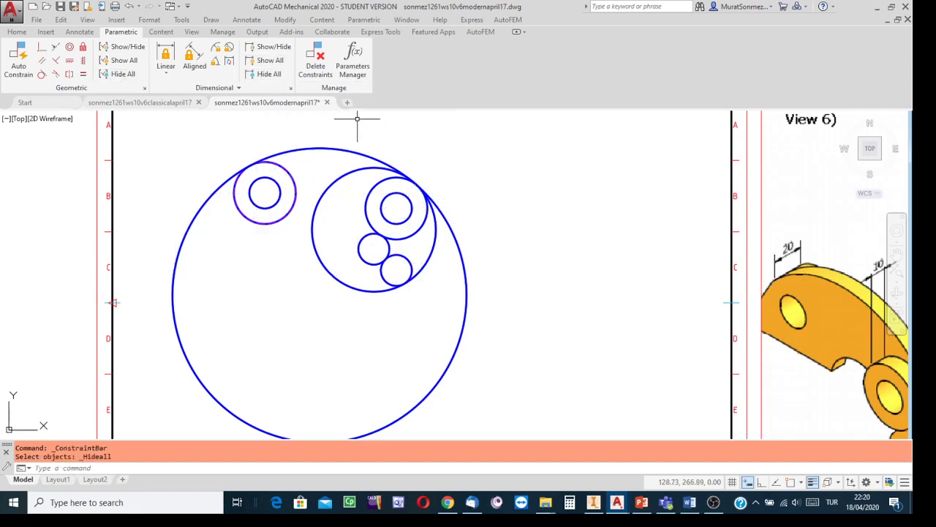
- Draw a slightly sloping line below the left concentric circles, from about (131.7, 190.9) to about (23.1, 173.6), crossing the radius 95 circle
scroll(519, 213, "down", 2)
mouse_move(519, 213)
middle_mouse_down()
mouse_move(543, 233)
mouse_move(354, 242)
middle_mouse_up()
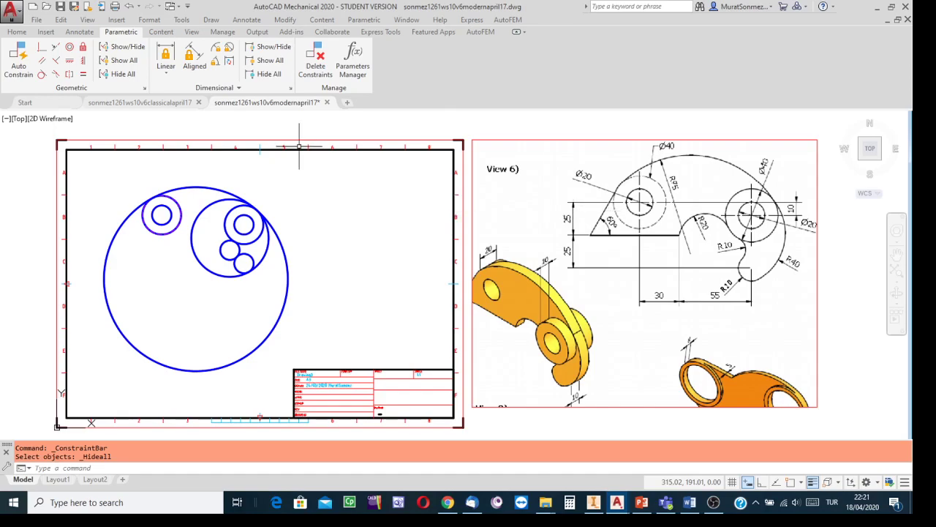
left_click(16, 32)
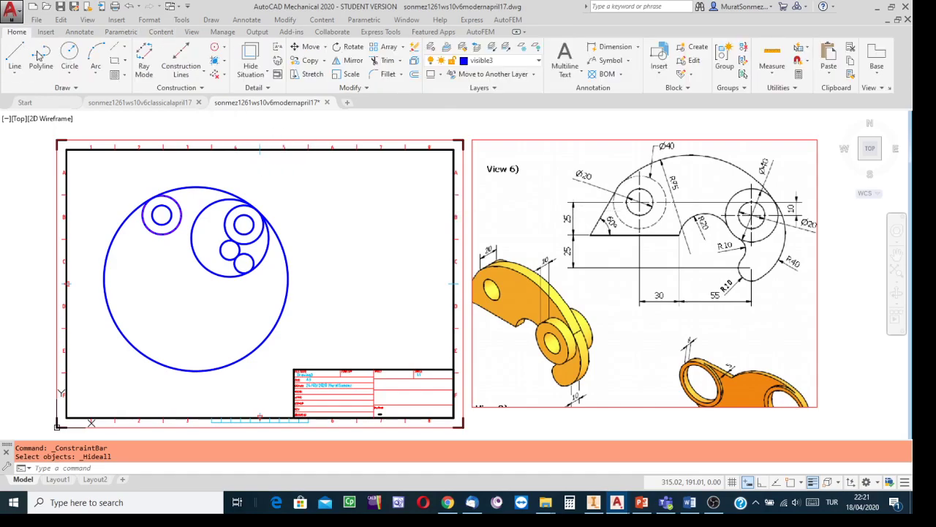
left_click(15, 53)
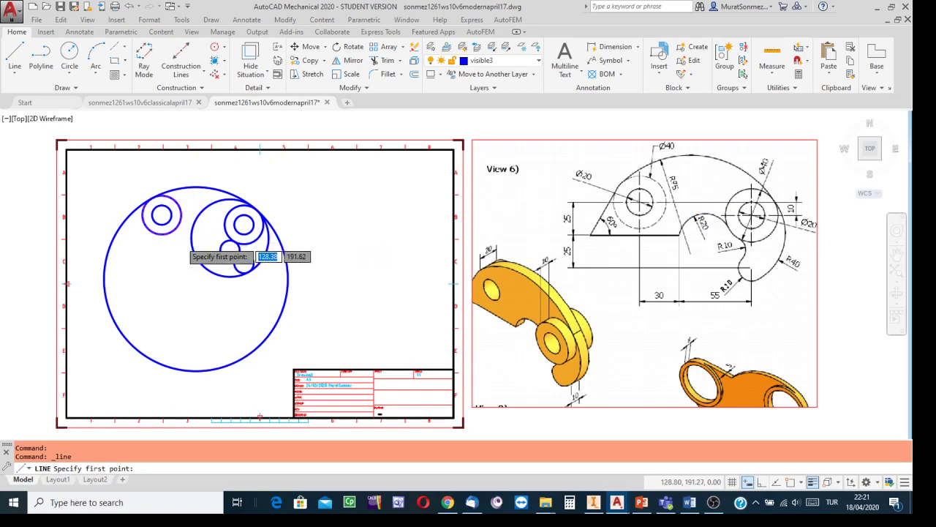
scroll(203, 259, "up", 3)
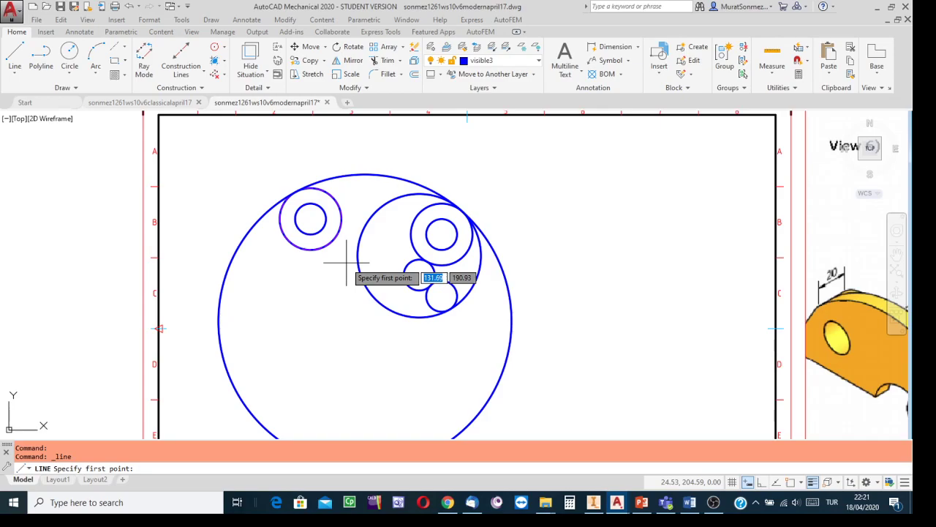
left_click(347, 262)
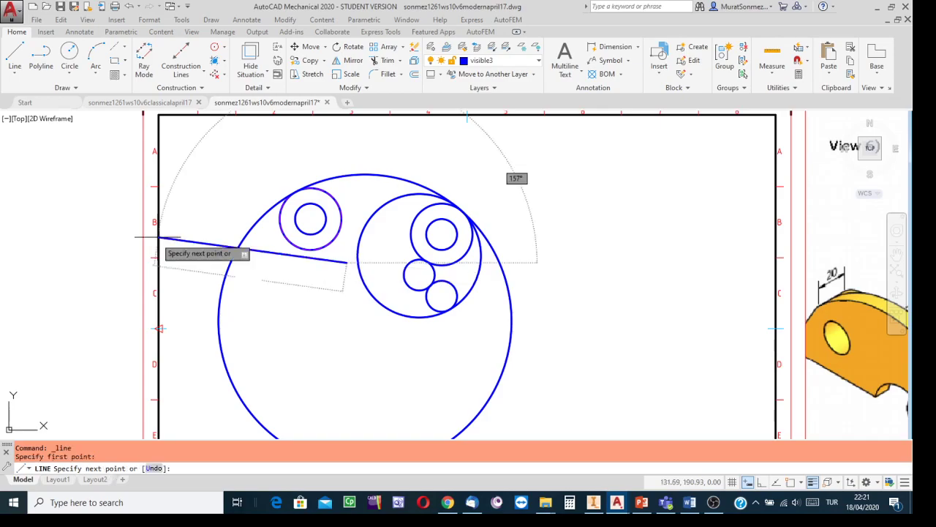
left_click(179, 289)
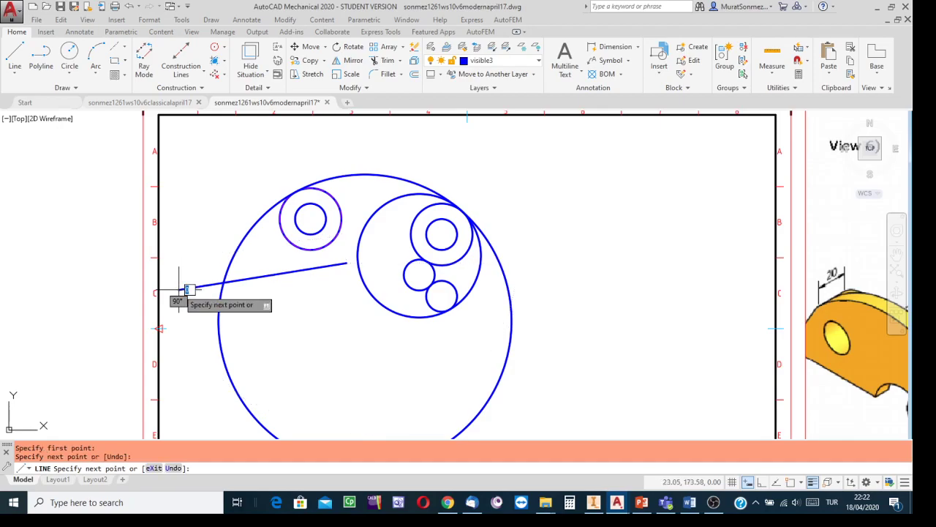
key("Escape")
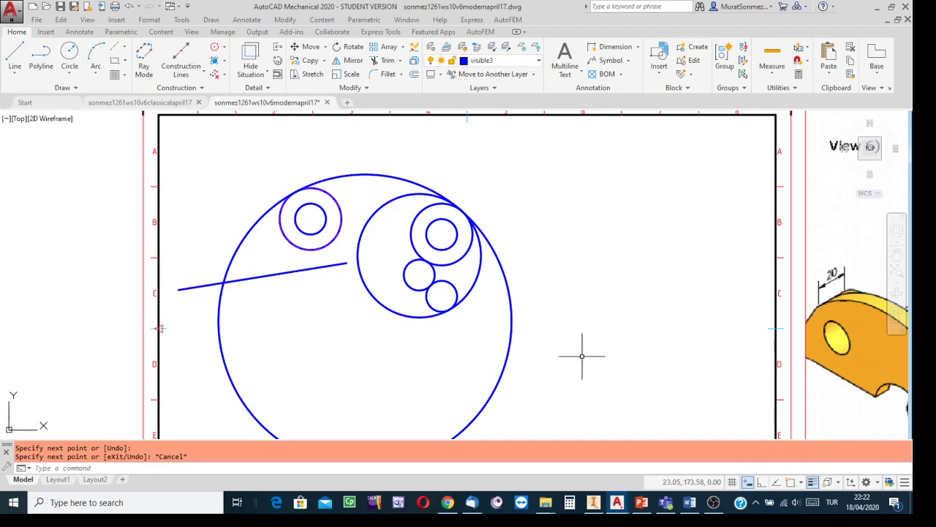
- Apply a horizontal constraint to the sloping line below the left concentric circles
scroll(578, 359, "up", 1)
scroll(576, 358, "down", 2)
scroll(576, 358, "up", 1)
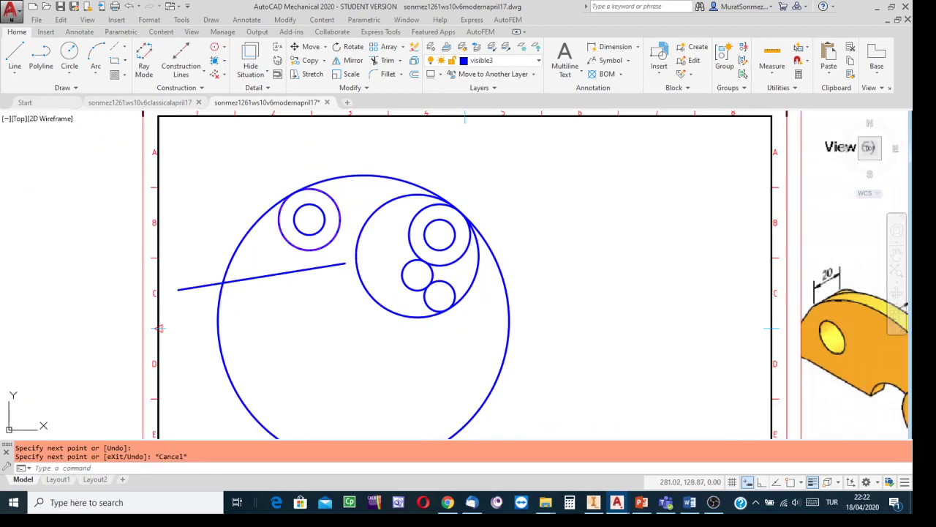
middle_click_drag(576, 358, 422, 340)
scroll(422, 334, "down", 2)
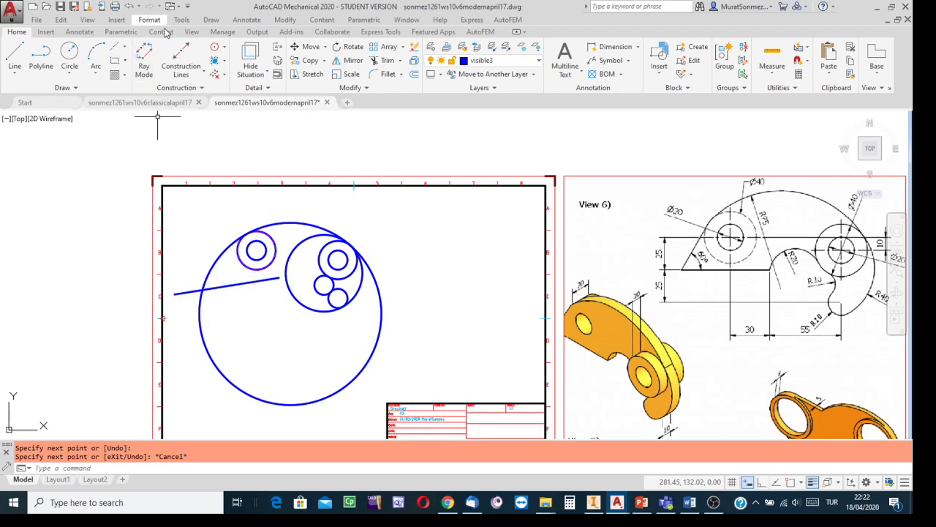
left_click(121, 32)
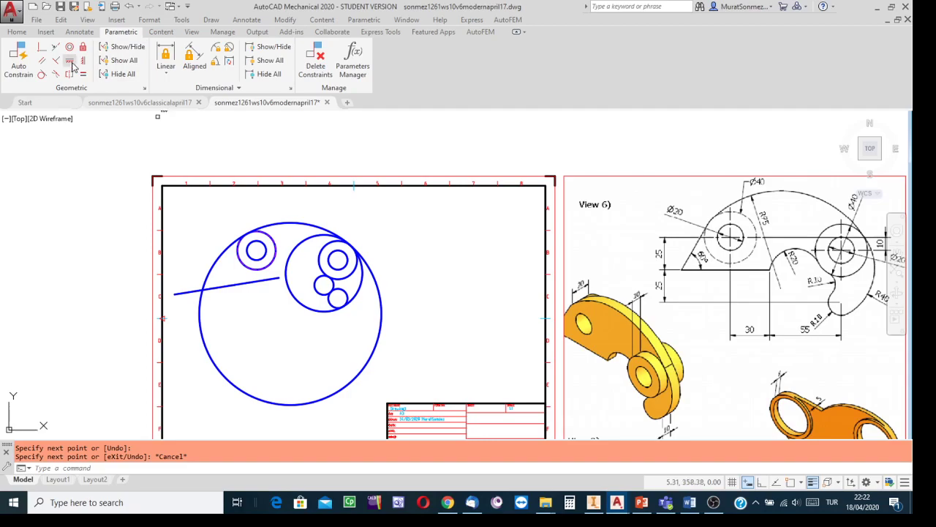
left_click(70, 62)
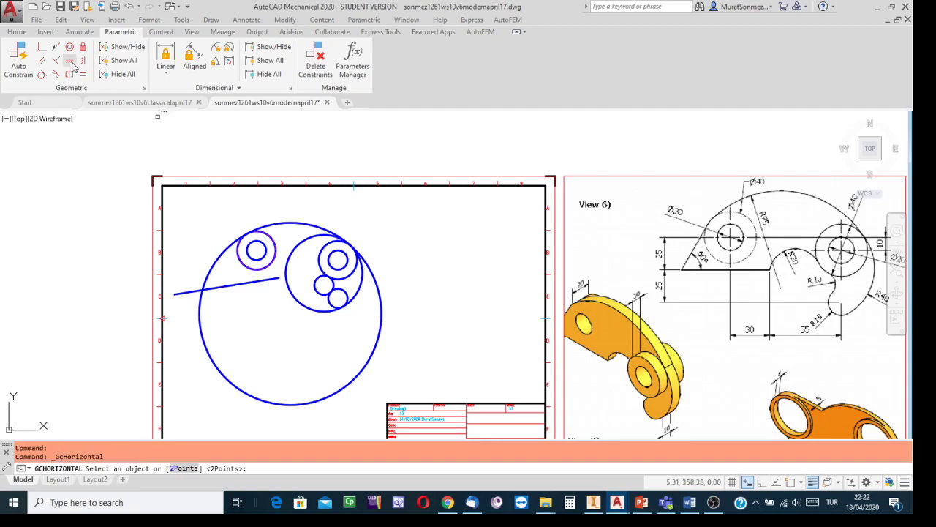
left_click(231, 284)
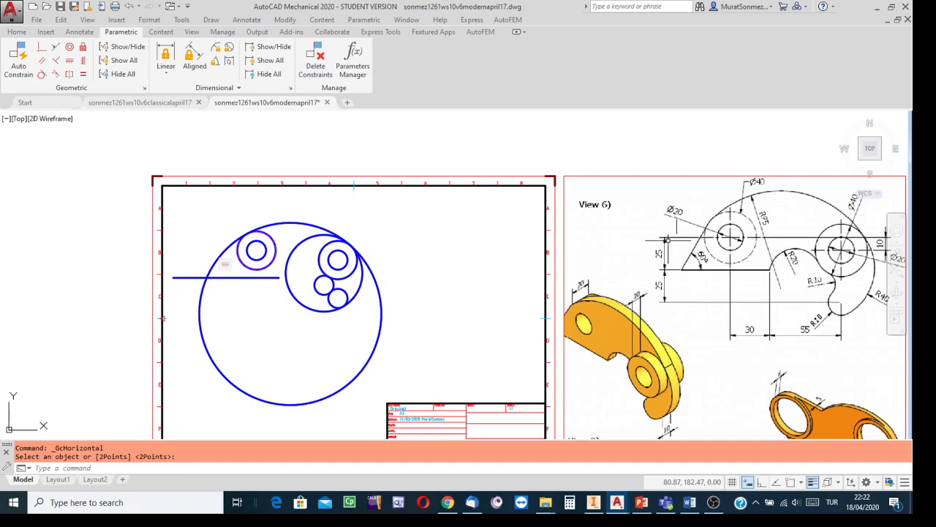
- Add a horizontal linear constraint of 30 between the left circles' centre and the line's right endpoint, placing the label below the line
left_click(167, 56)
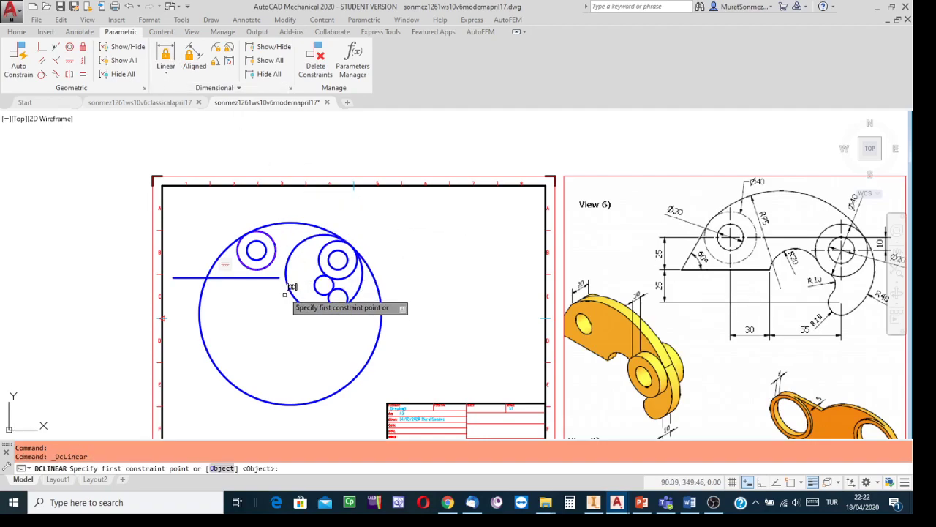
scroll(285, 270, "up", 3)
left_click(267, 211)
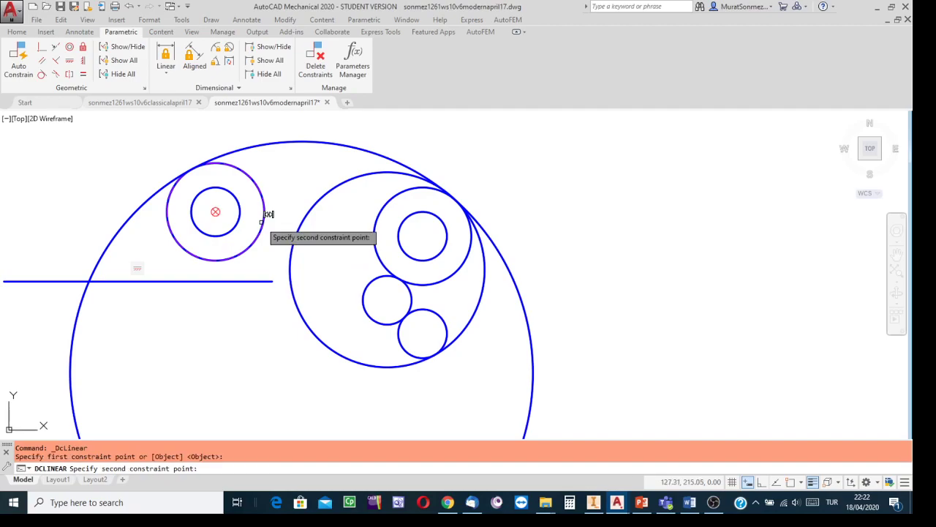
left_click(275, 281)
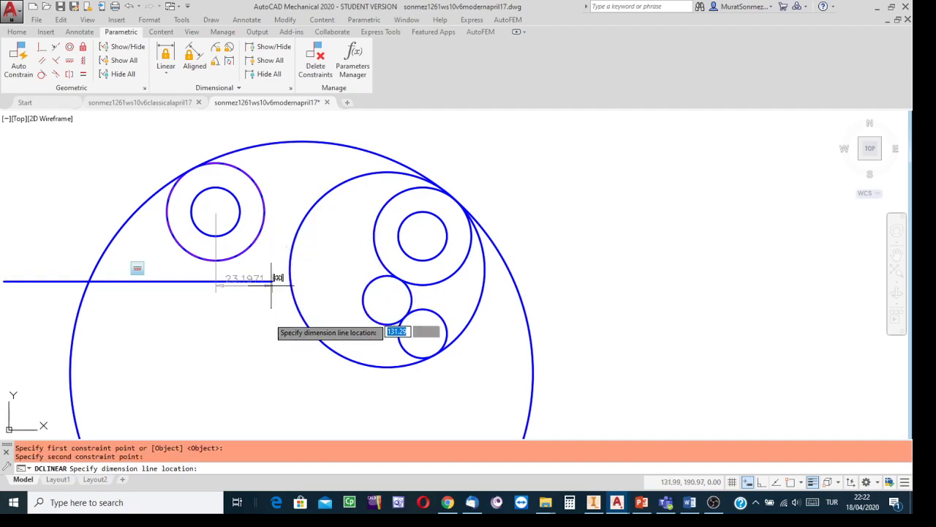
left_click(267, 337)
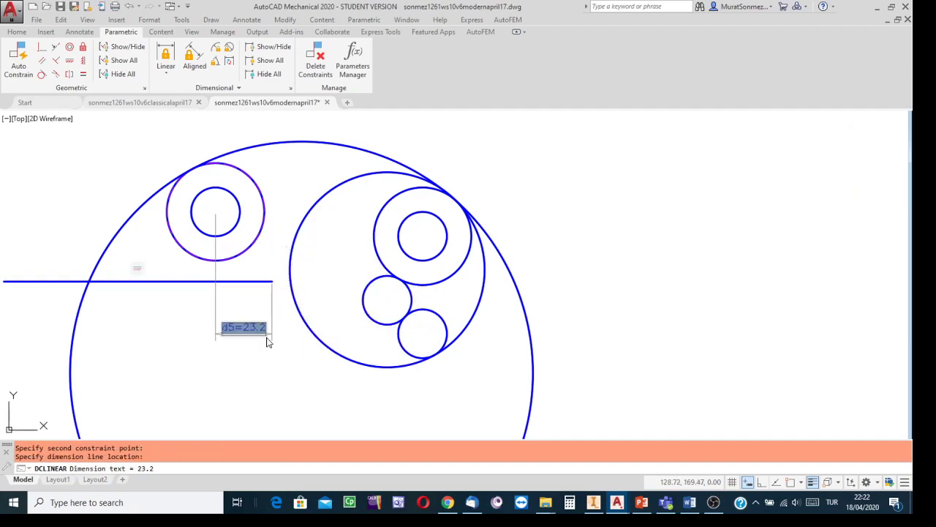
scroll(267, 342, "down", 4)
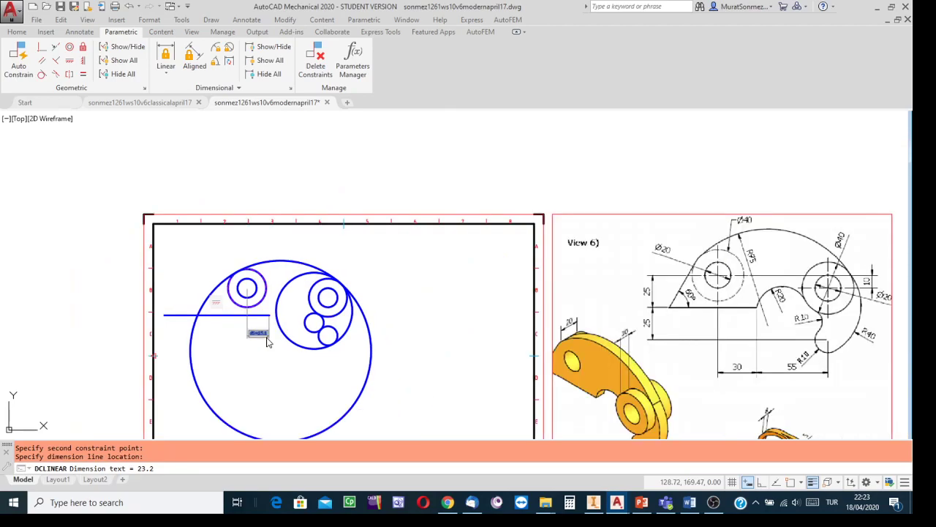
scroll(267, 342, "up", 4)
type("30")
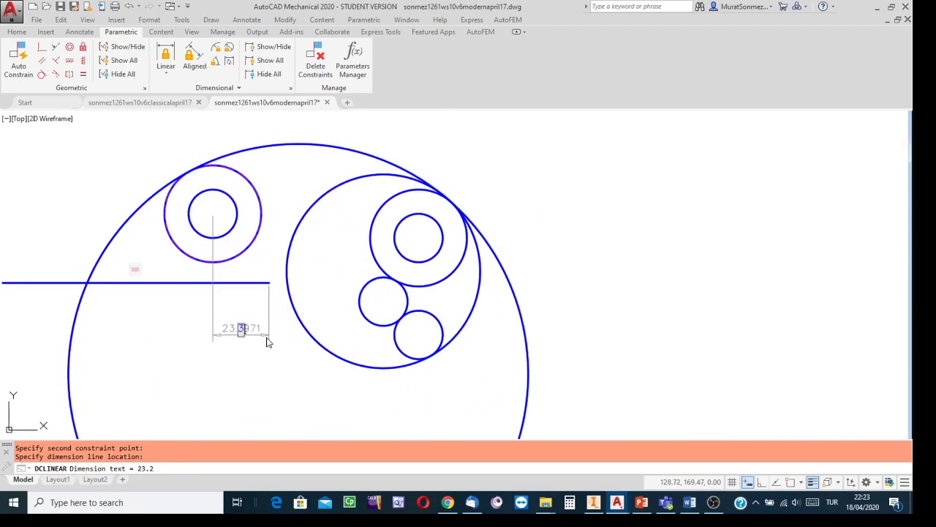
key("Return")
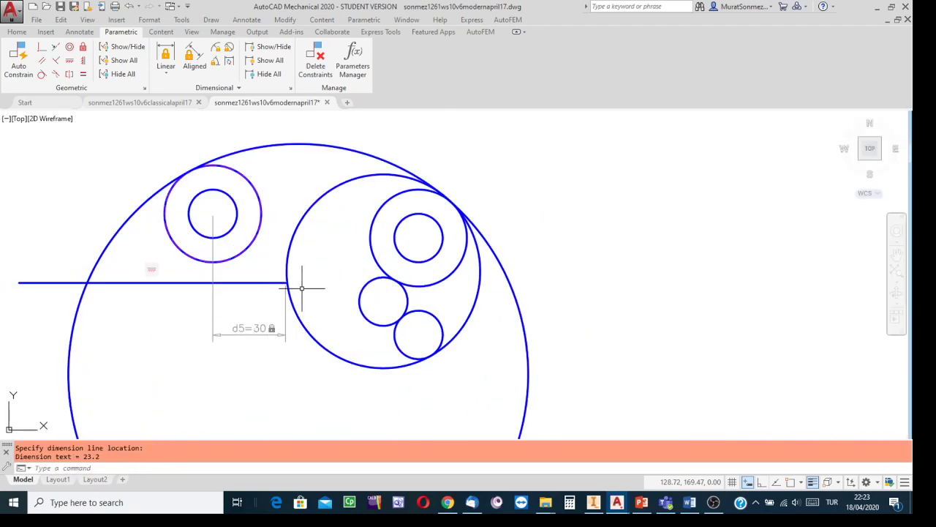
- Add a vertical linear constraint of 25 between the left circles' centre and the line's right endpoint, placing the label left of the circles
scroll(285, 280, "up", 5)
scroll(246, 215, "down", 4)
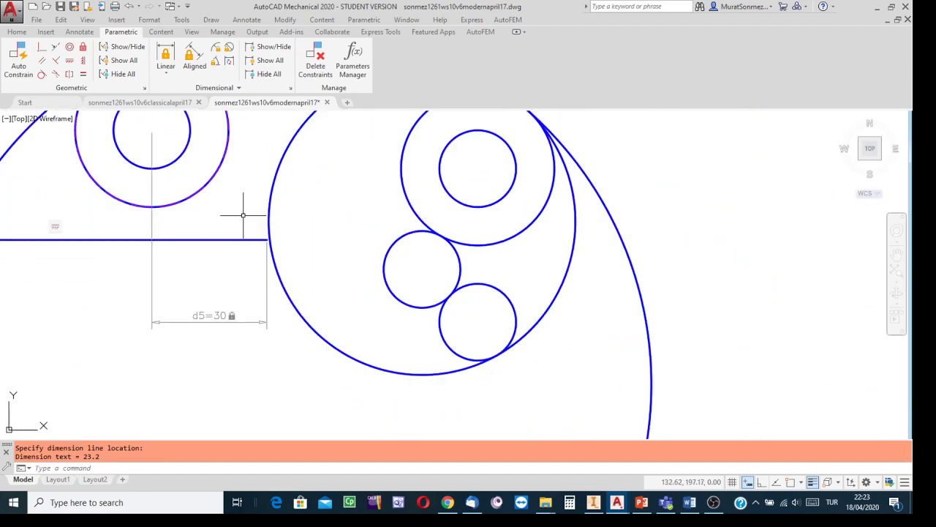
mouse_move(230, 200)
middle_mouse_down()
mouse_move(387, 261)
mouse_move(468, 265)
middle_mouse_up()
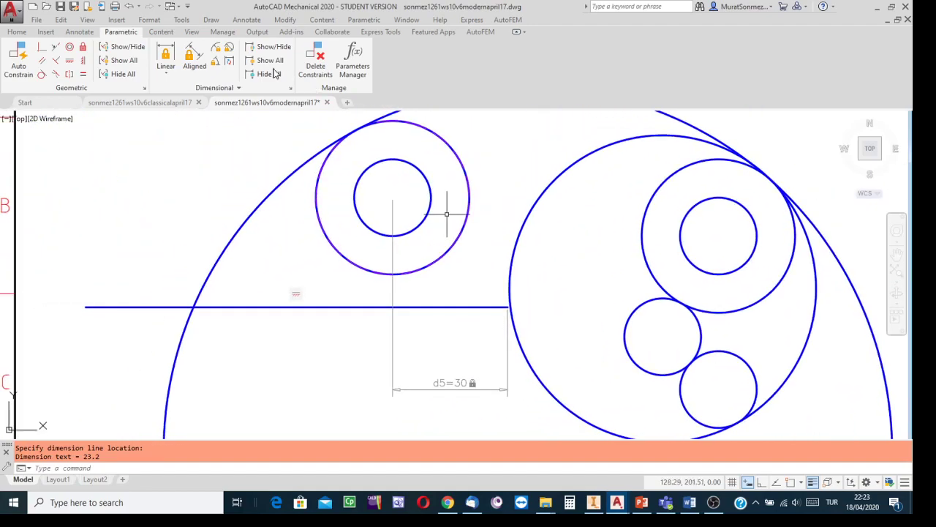
left_click(160, 55)
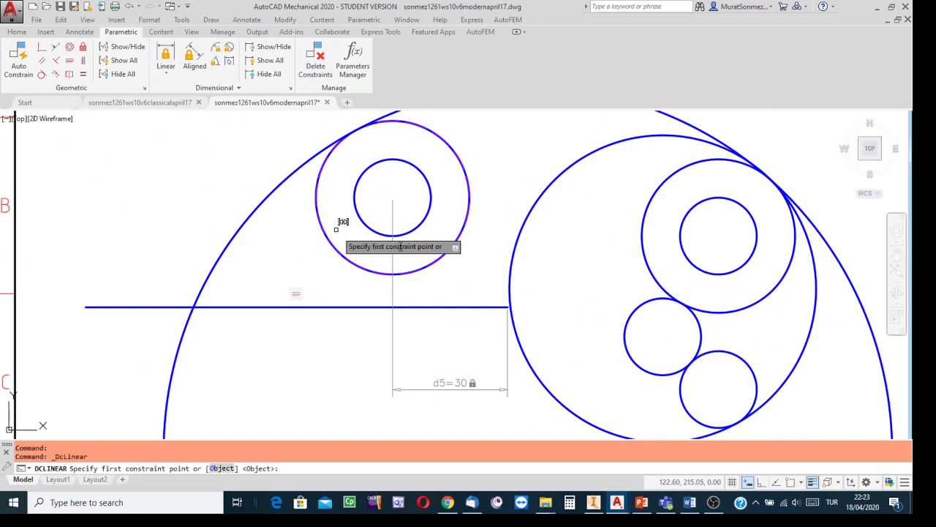
left_click(424, 217)
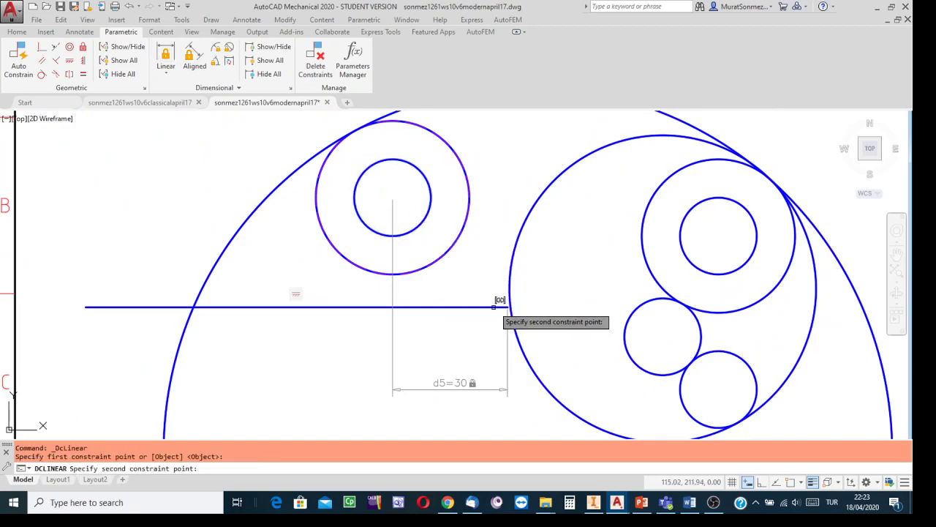
left_click(507, 305)
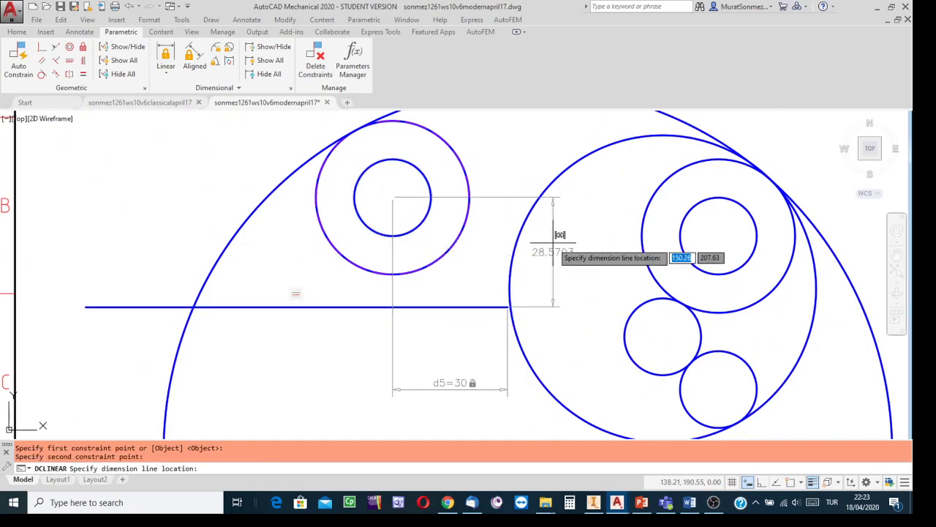
left_click(169, 231)
type("25")
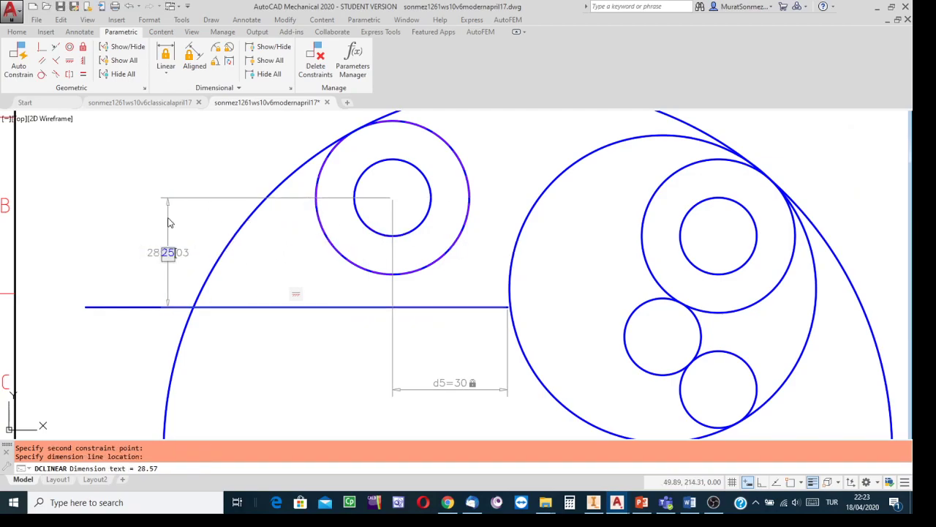
key("Return")
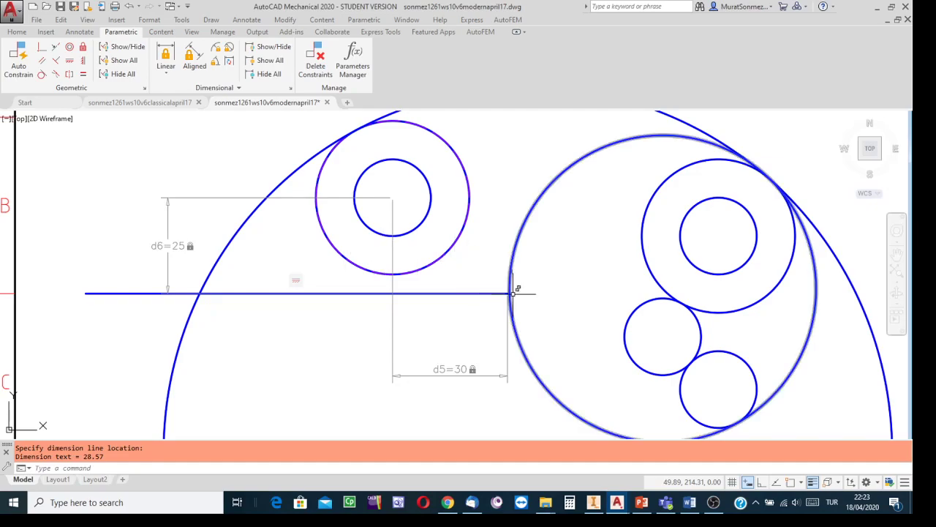
scroll(512, 293, "up", 4)
scroll(498, 290, "up", 3)
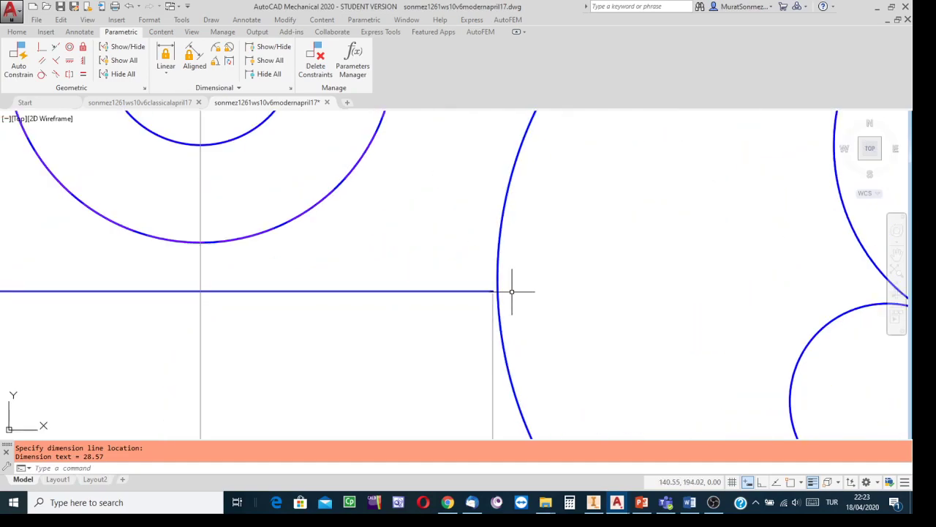
scroll(508, 289, "down", 7)
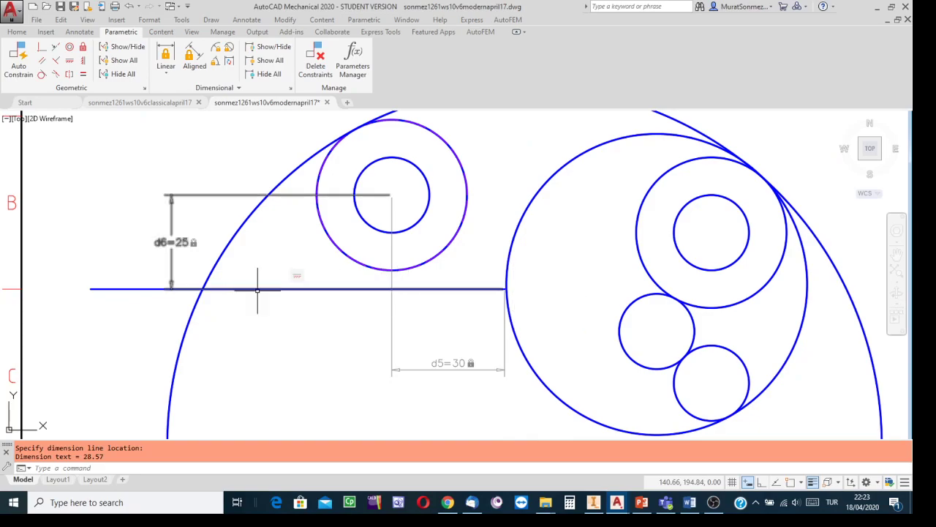
- Draw a steep sloping line left of the left concentric circles, from about (93.4, 260.1) to about (24.1, 163.9), crossing the horizontal line
scroll(256, 289, "down", 5)
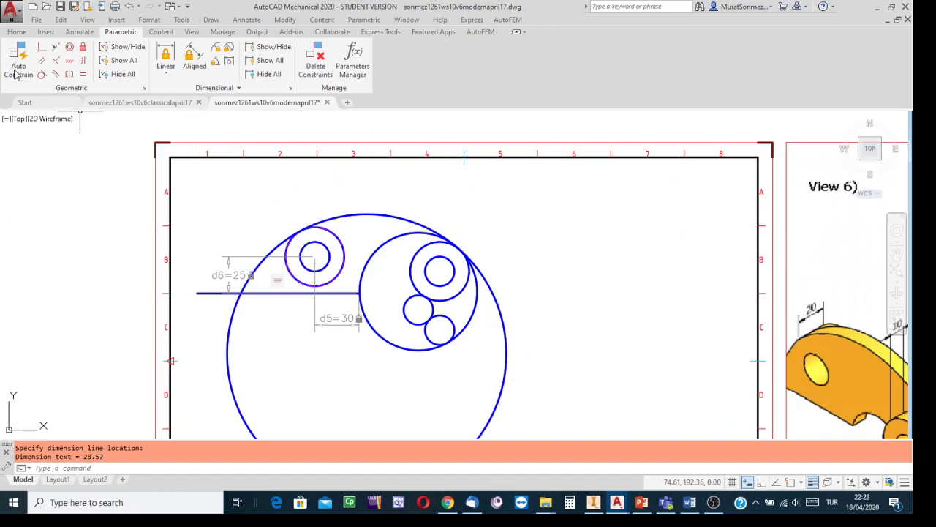
mouse_move(721, 278)
middle_mouse_down()
mouse_move(378, 253)
mouse_move(362, 234)
middle_mouse_up()
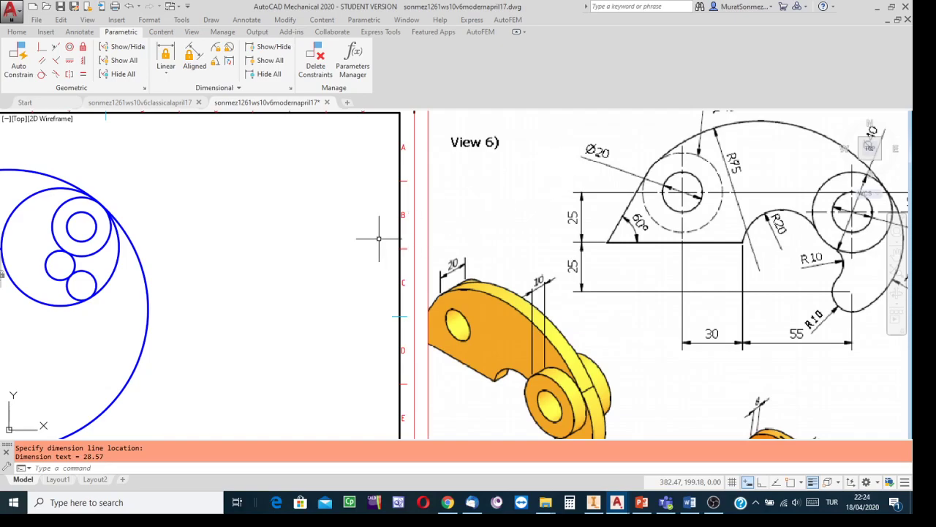
scroll(354, 243, "up", 2)
scroll(354, 243, "down", 4)
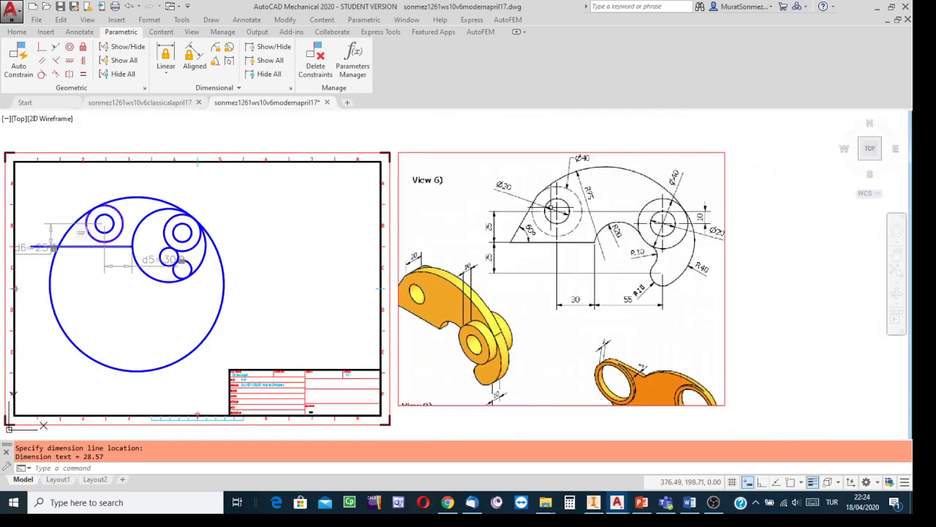
middle_click_drag(324, 230, 601, 230)
scroll(351, 227, "up", 4)
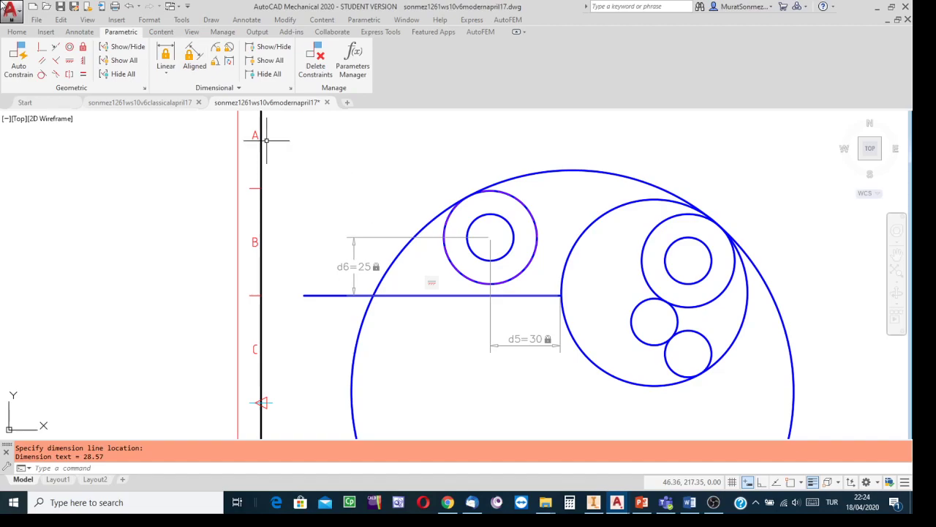
left_click(16, 33)
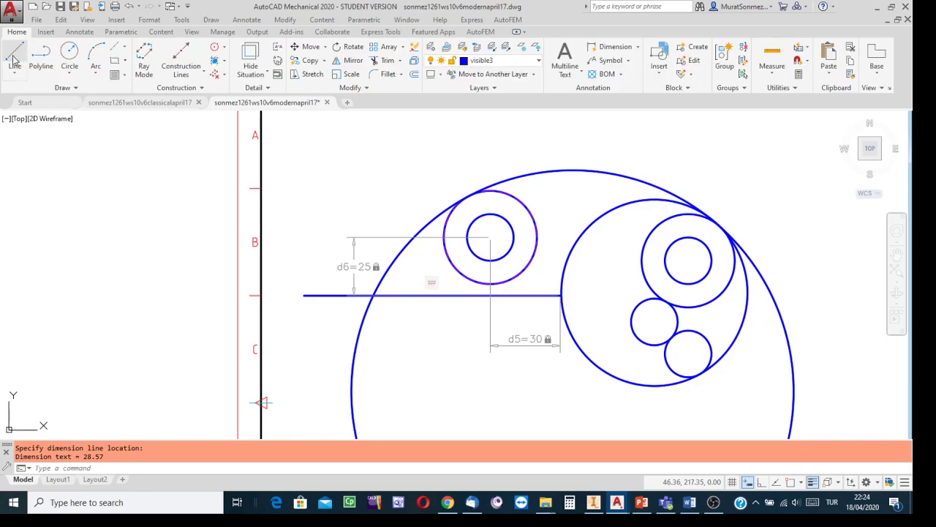
left_click(15, 60)
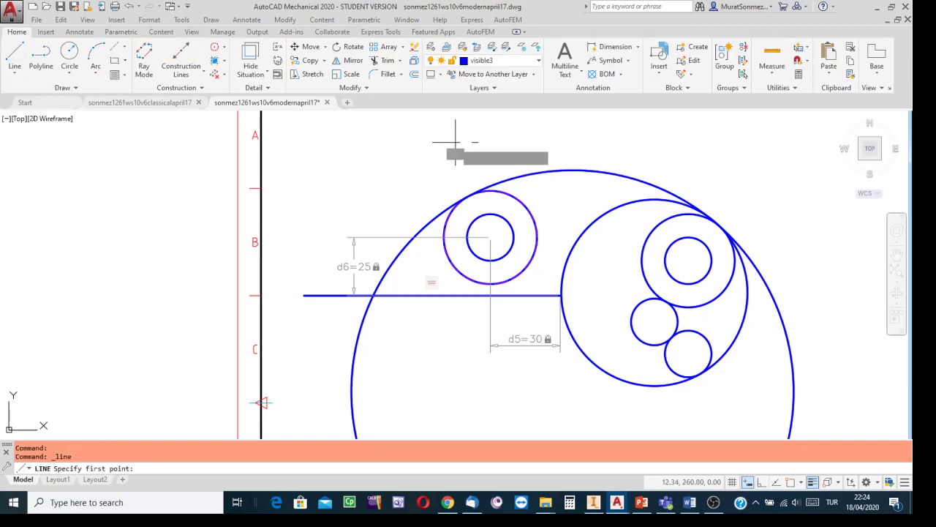
left_click(455, 142)
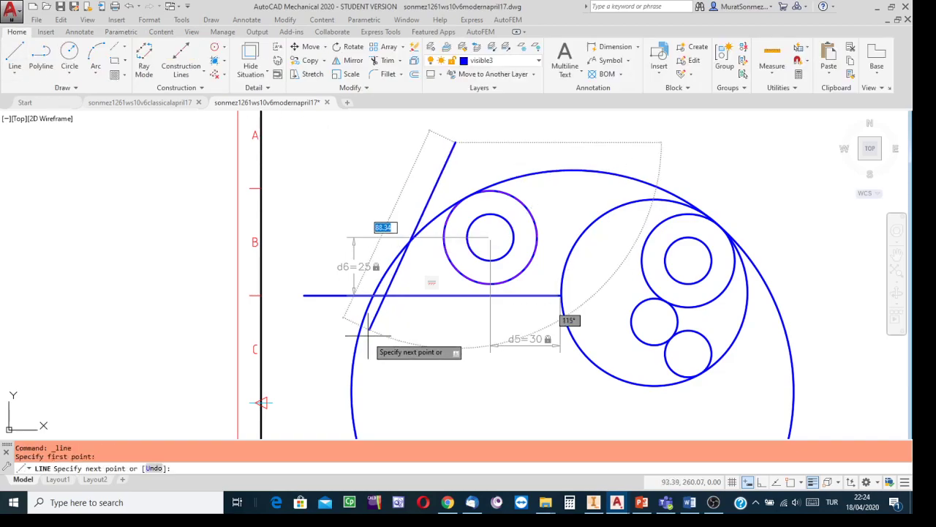
left_click(294, 365)
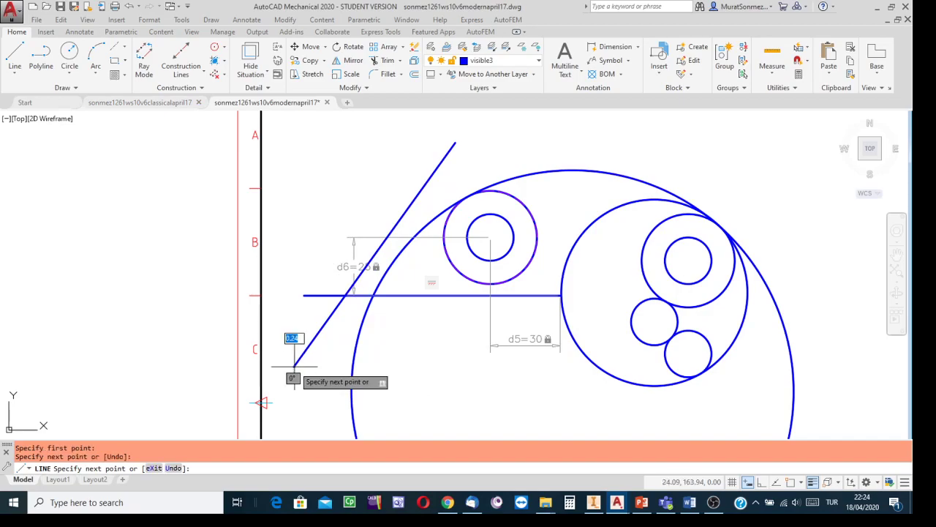
key("Escape")
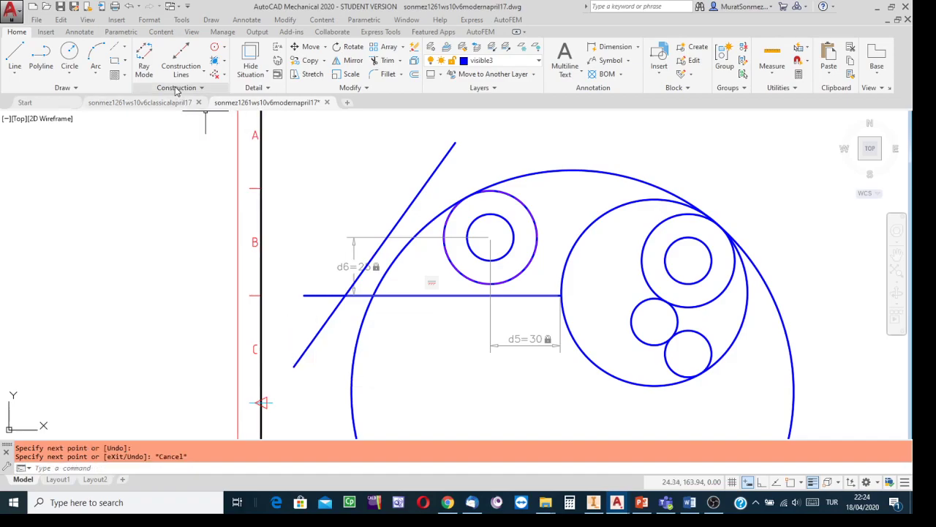
- Apply a tangent constraint between the outer left concentric circle and the steep sloping line
left_click(120, 32)
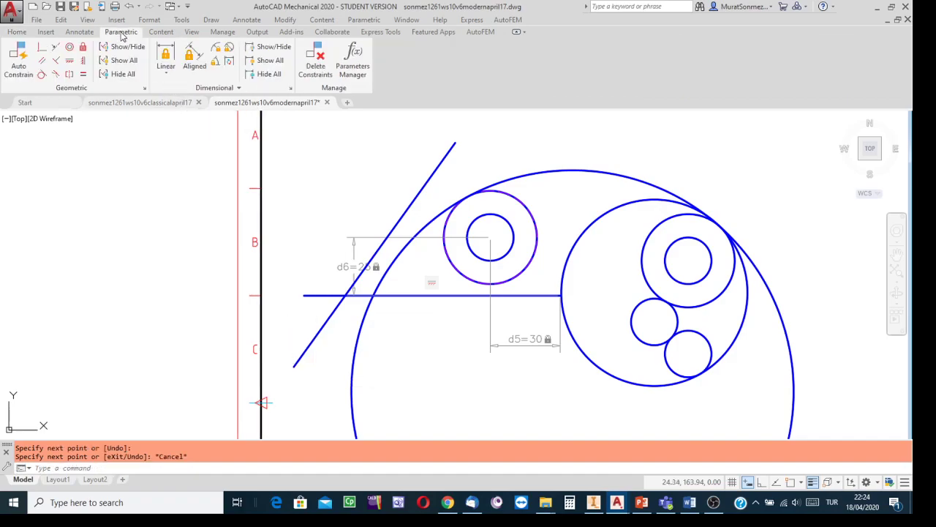
left_click(43, 75)
left_click(449, 209)
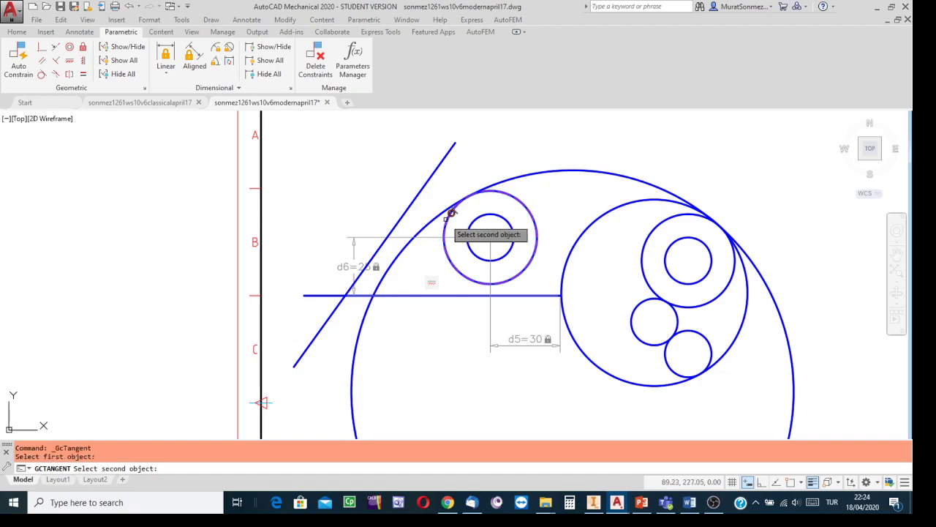
left_click(406, 207)
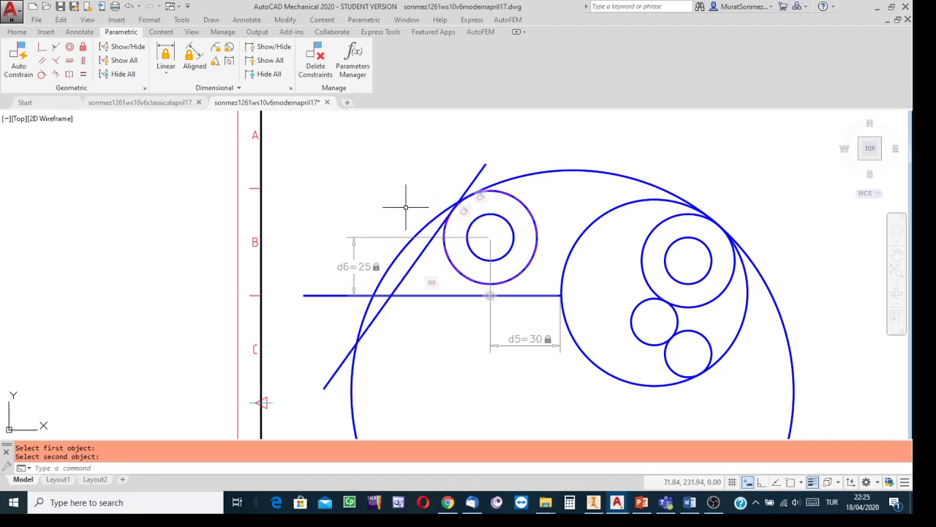
- Add an angular constraint of 60 between the horizontal line and the sloping tangent line, placing the label beneath the left circles
scroll(573, 244, "down", 5)
middle_click_drag(585, 234, 330, 209)
scroll(279, 206, "up", 4)
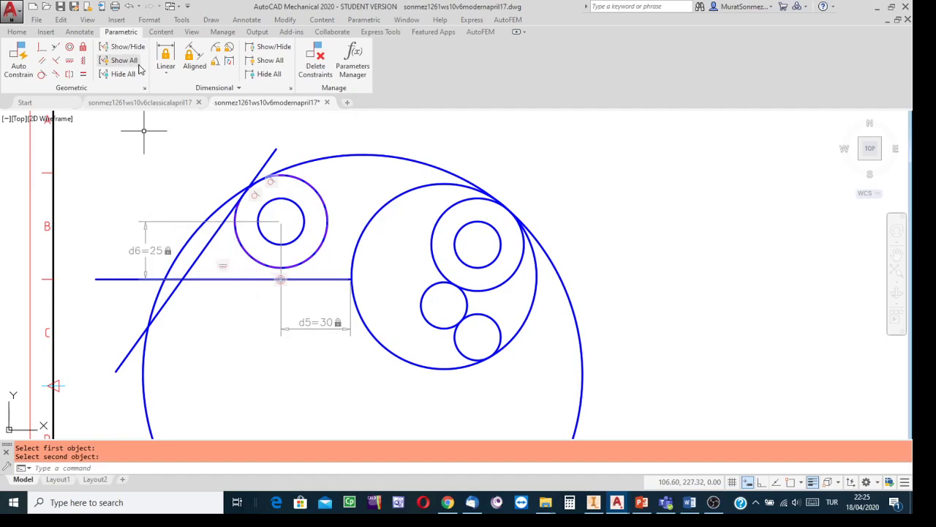
left_click(218, 65)
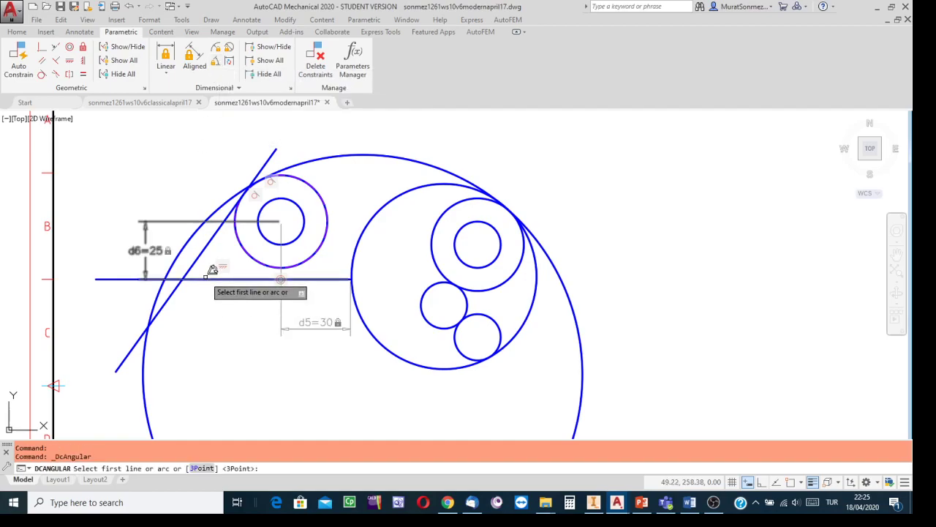
left_click(205, 276)
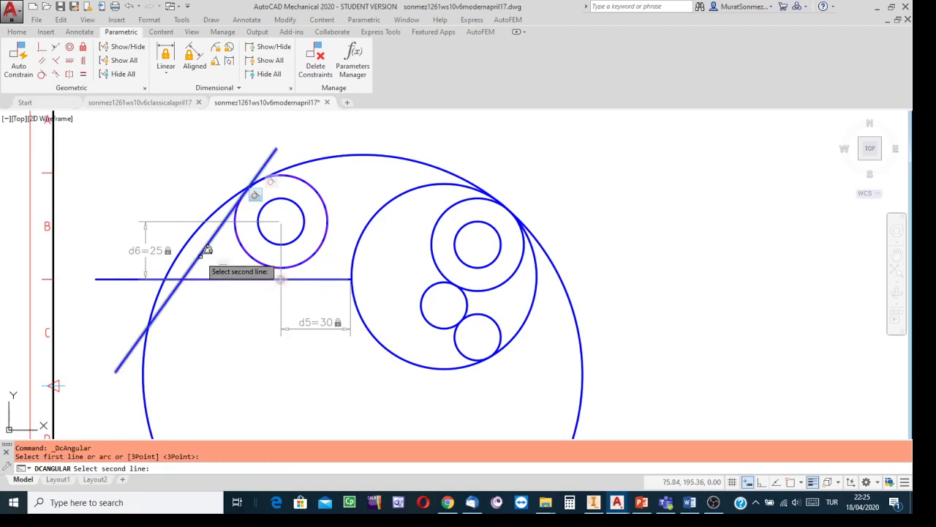
left_click(208, 251)
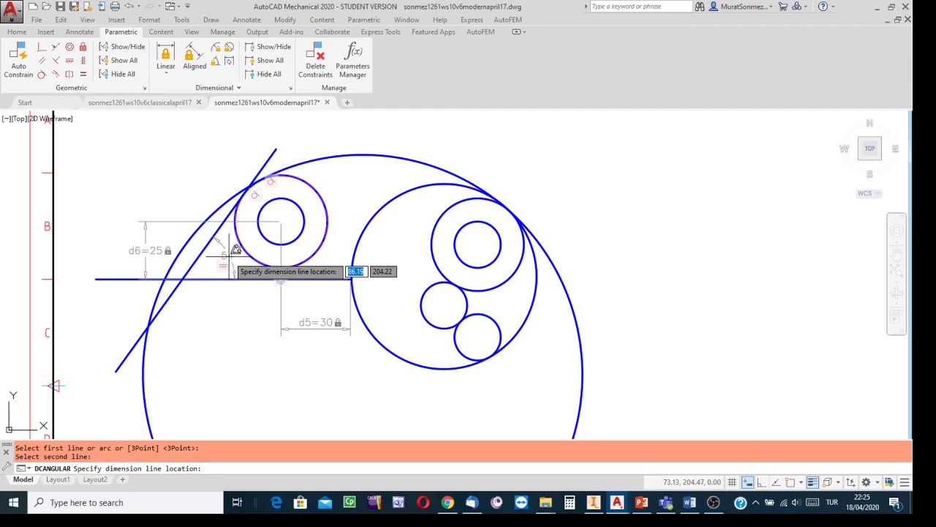
scroll(219, 263, "down", 2)
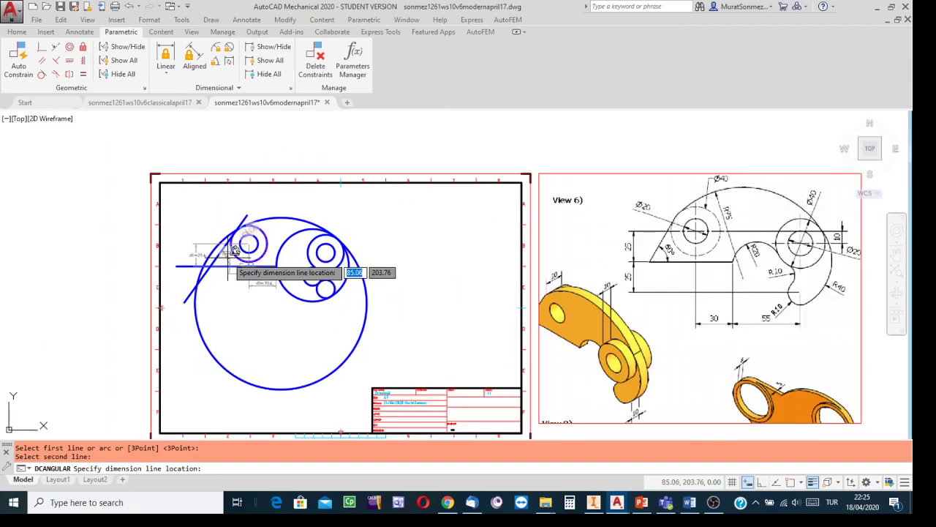
scroll(234, 251, "up", 2)
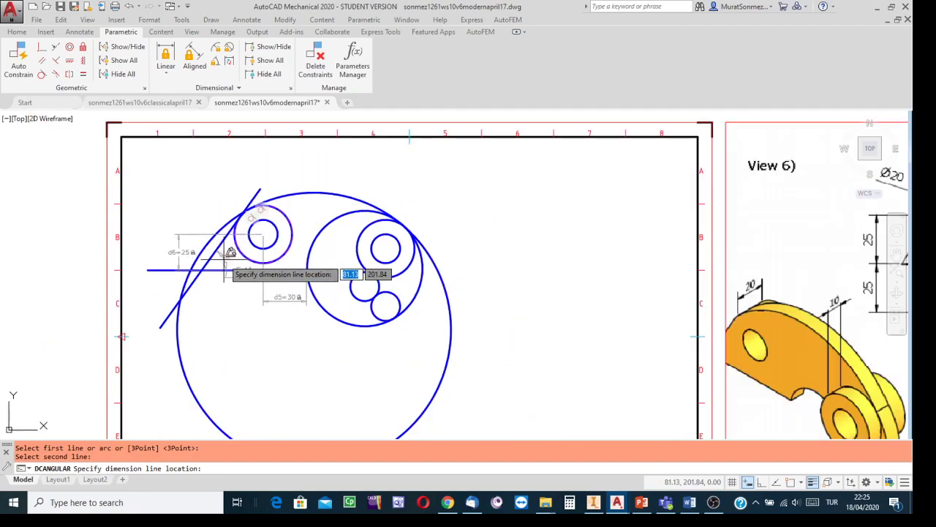
left_click(256, 272)
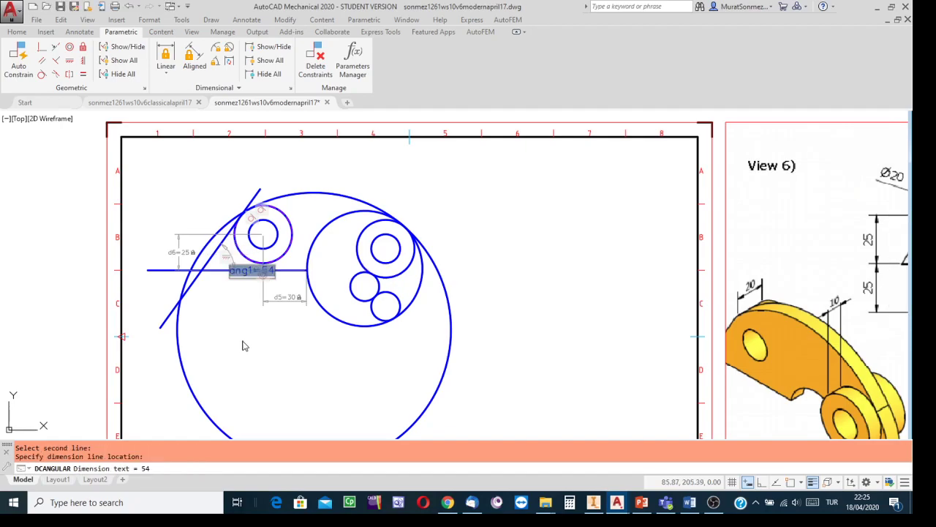
type("60")
key("Return")
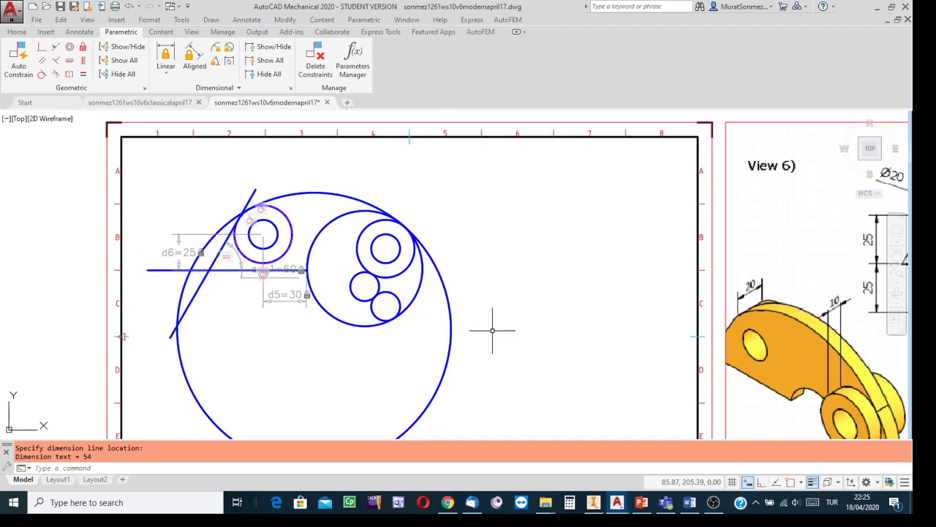
- Check the finished profile in the classical drawing, and draw a circle of radius about 27 in the lower half of the large circle
scroll(492, 330, "down", 2)
middle_click_drag(527, 320, 359, 305)
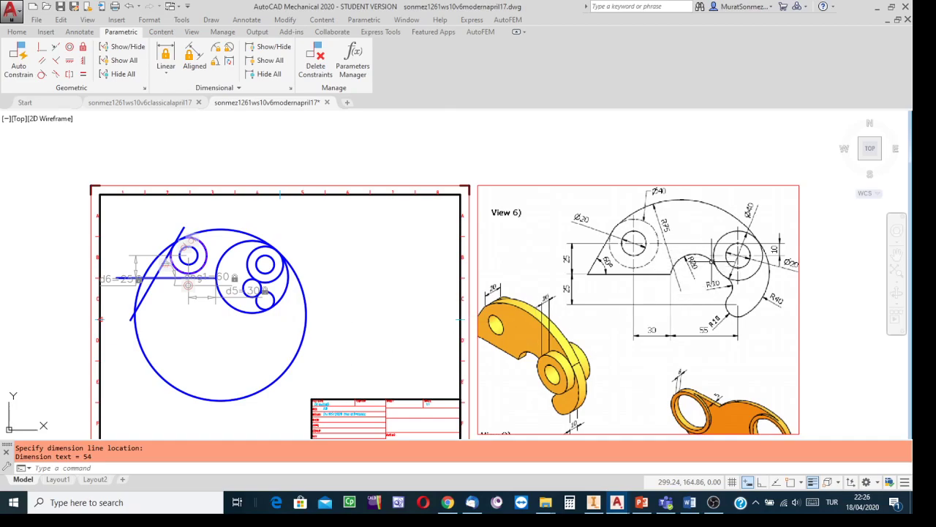
left_click(124, 104)
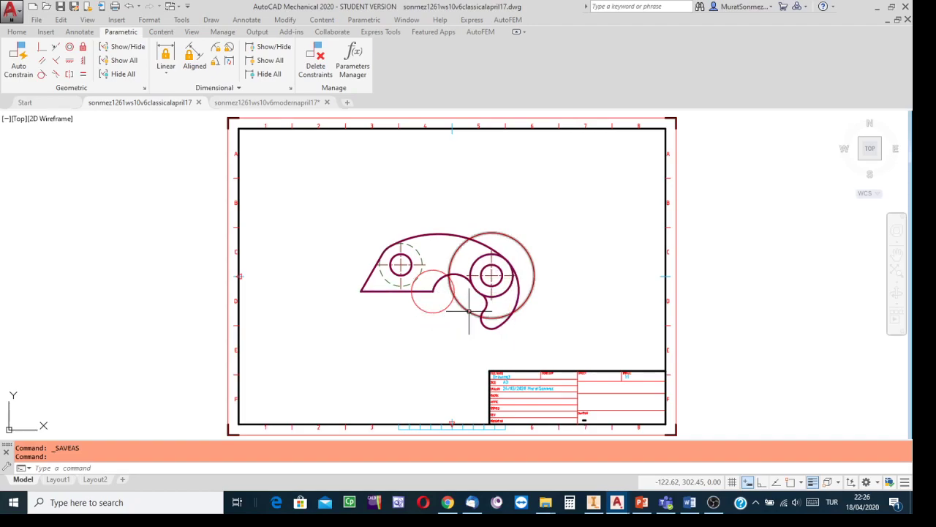
left_click(232, 103)
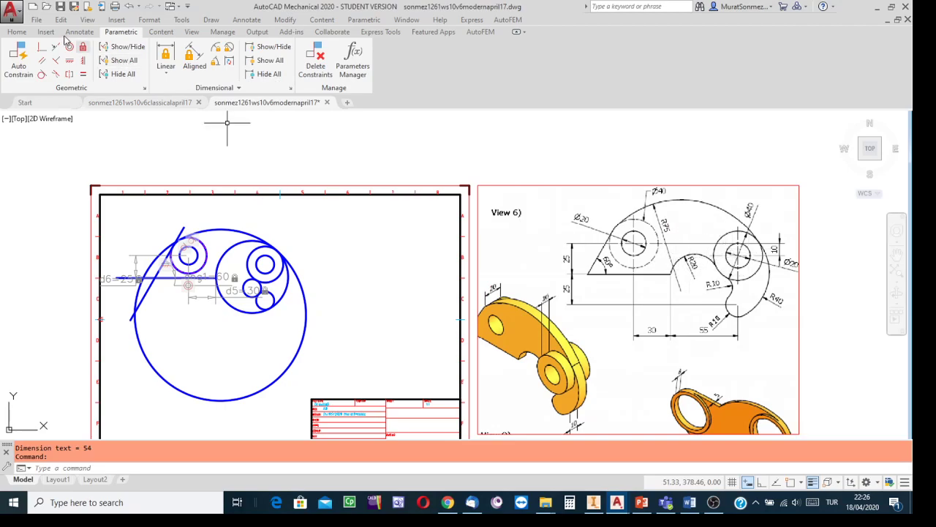
left_click(17, 32)
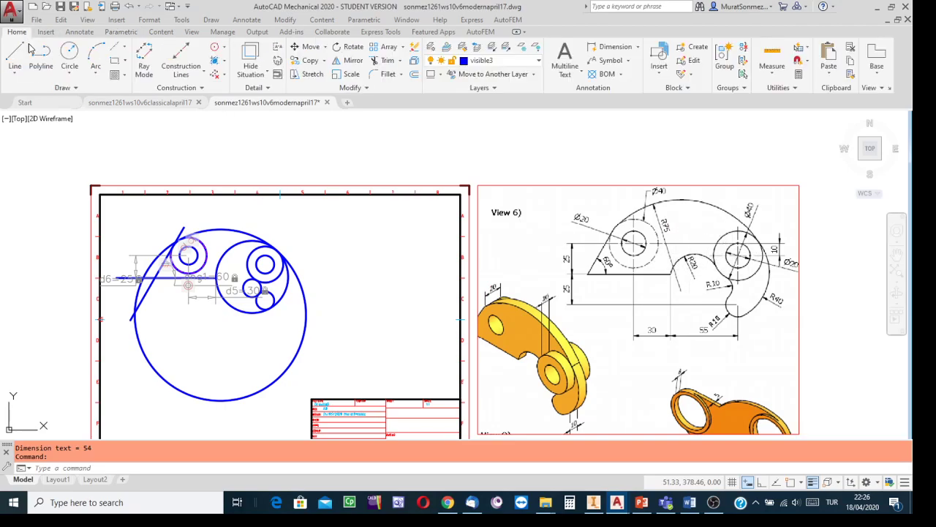
left_click(69, 54)
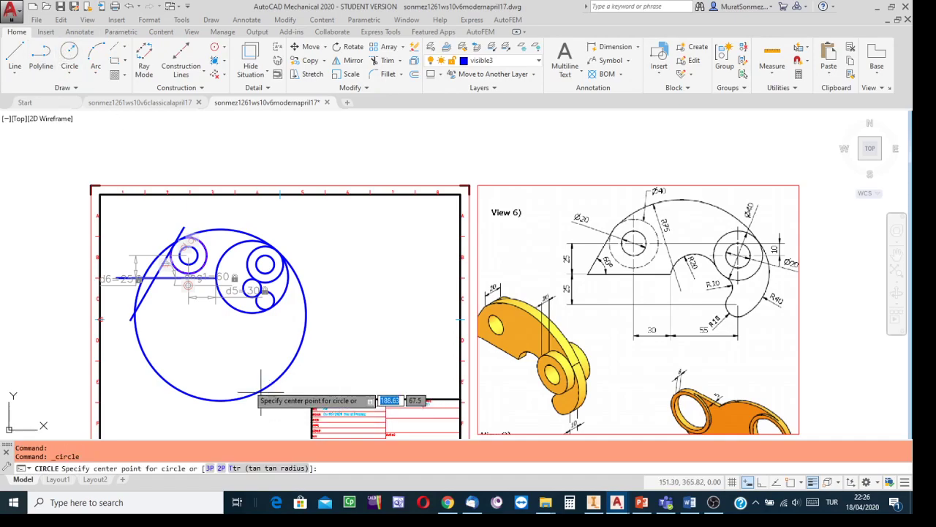
left_click(236, 340)
left_click(219, 358)
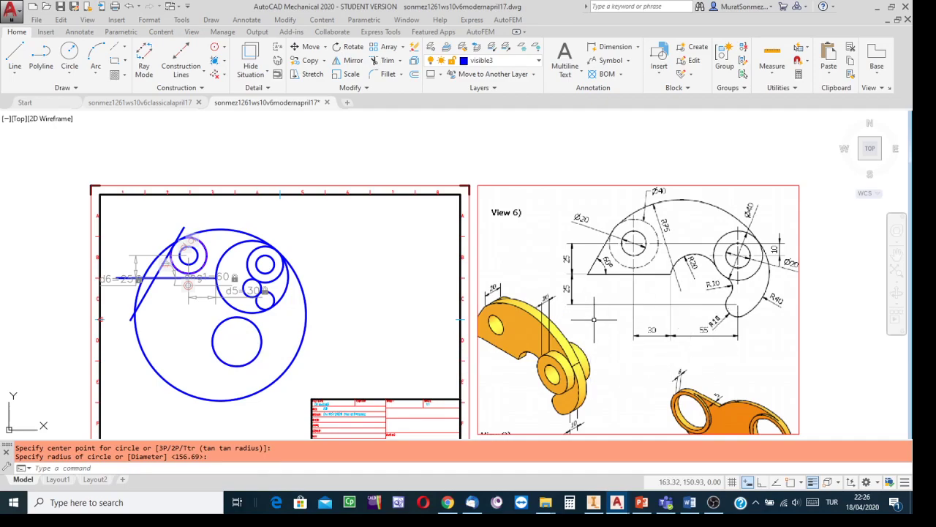
- Add a radius constraint of 20 to the new circle in the lower half of the large circle
left_click(120, 33)
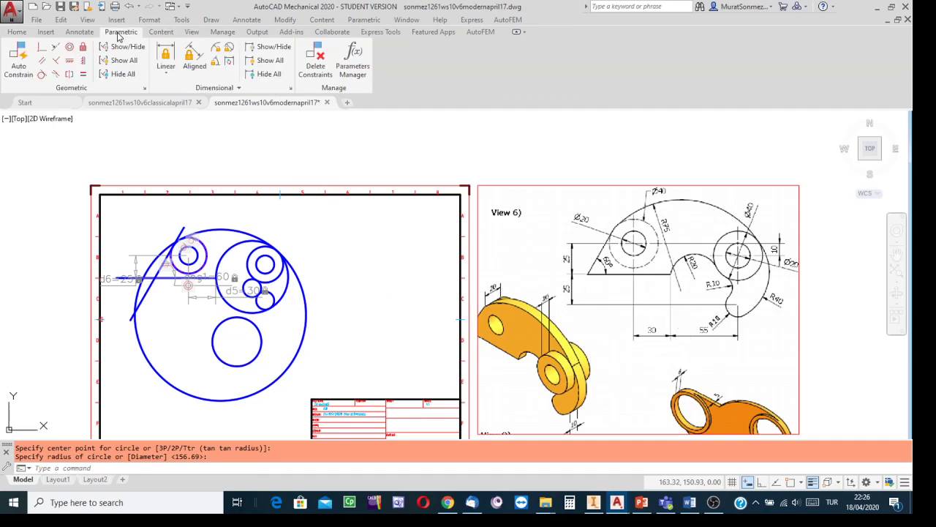
left_click(217, 48)
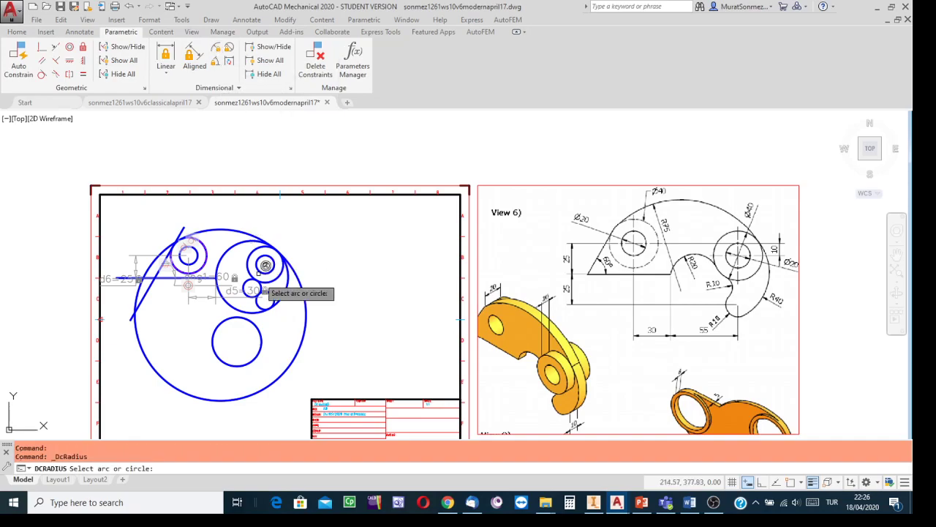
left_click(261, 354)
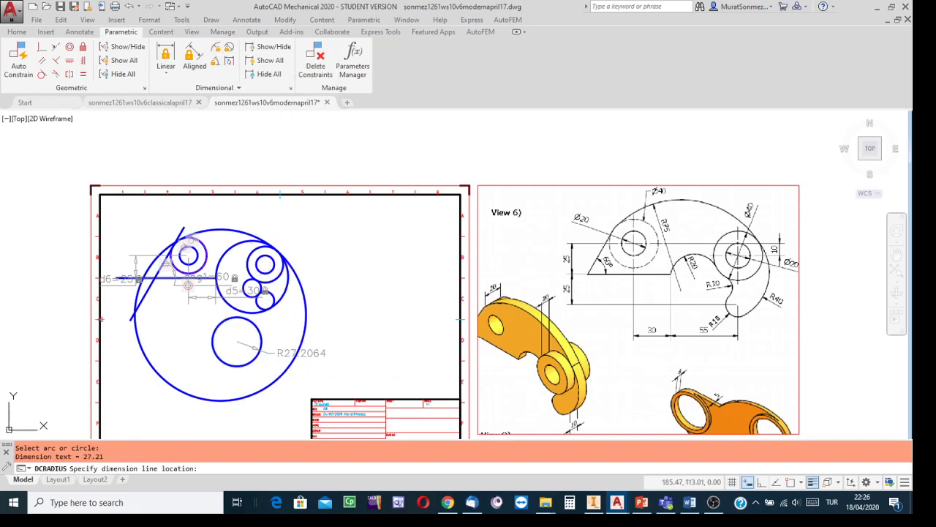
left_click(267, 352)
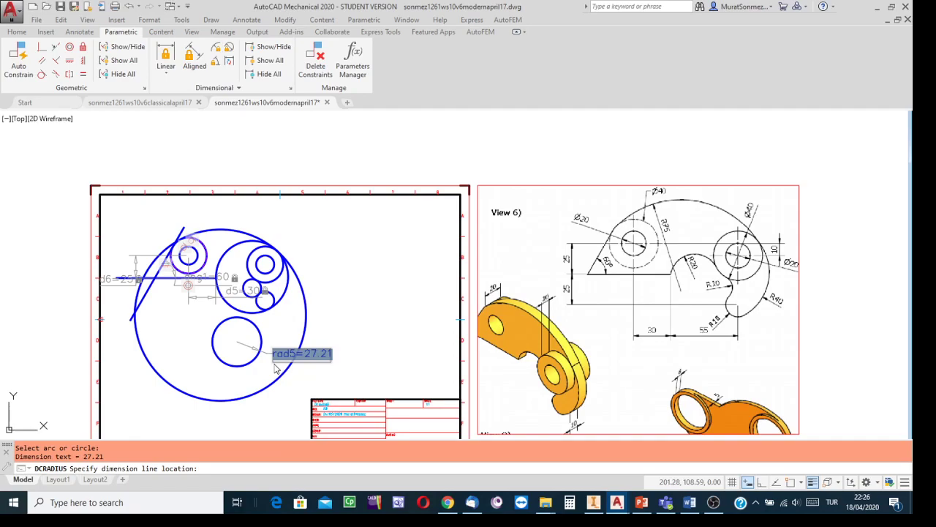
type("20")
key("Return")
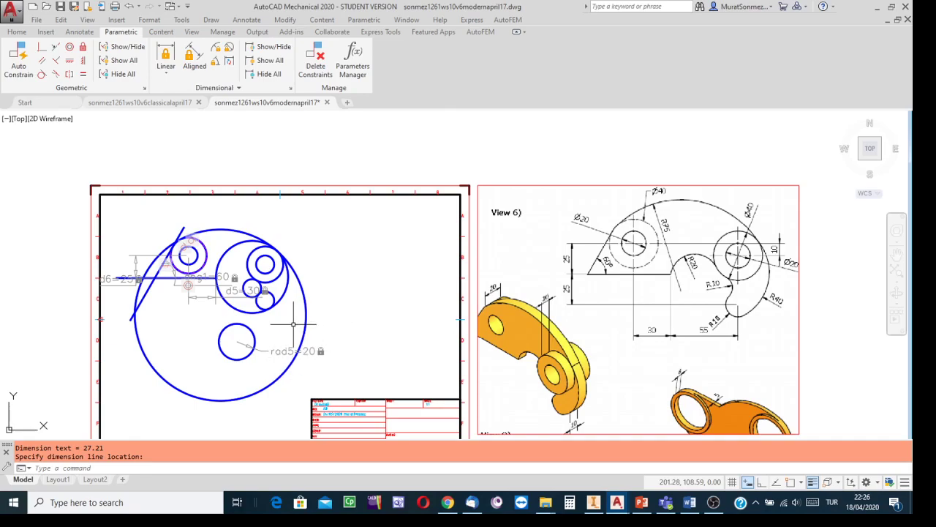
- Apply a tangent constraint between the outer circle of the right concentric pair and the radius 20 circle
scroll(266, 329, "up", 2)
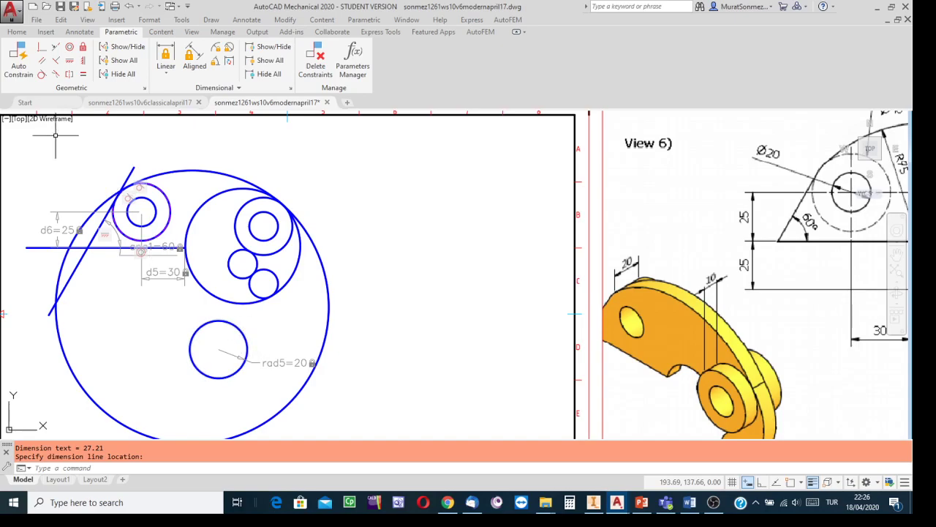
left_click(43, 75)
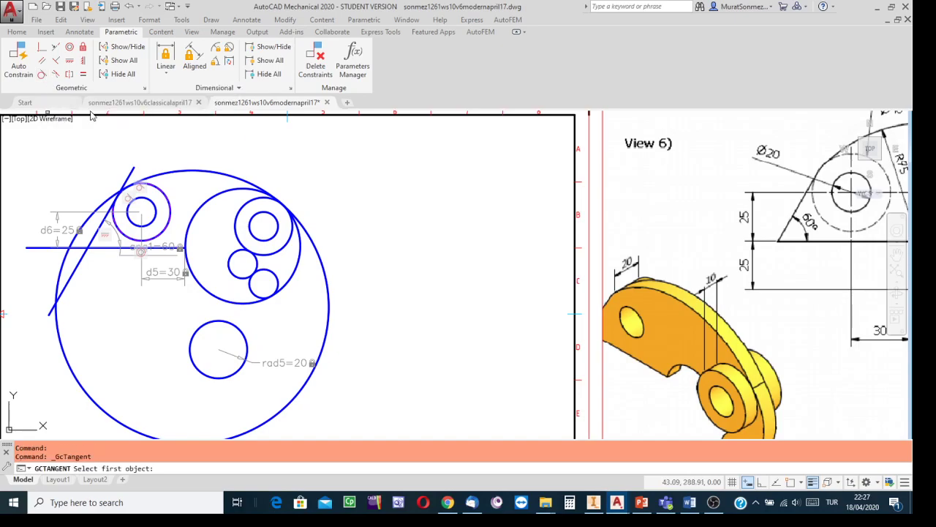
left_click(242, 229)
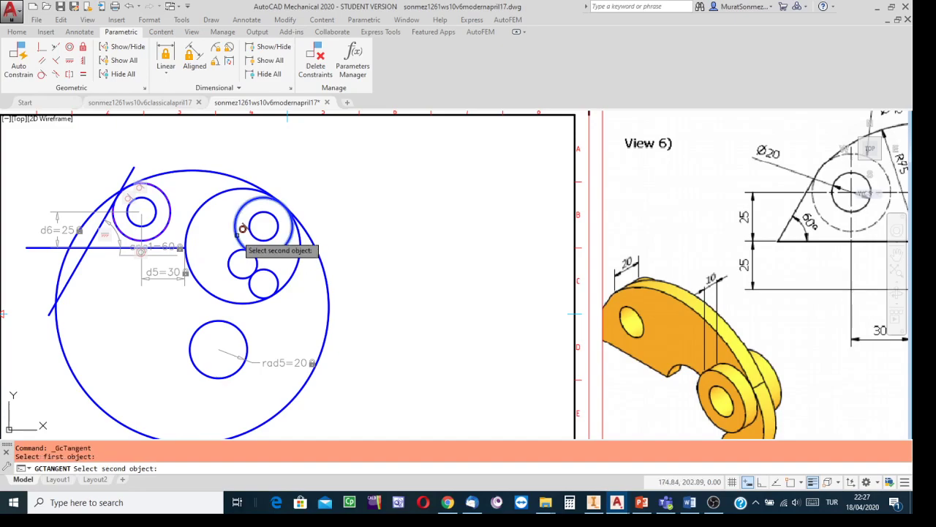
left_click(218, 316)
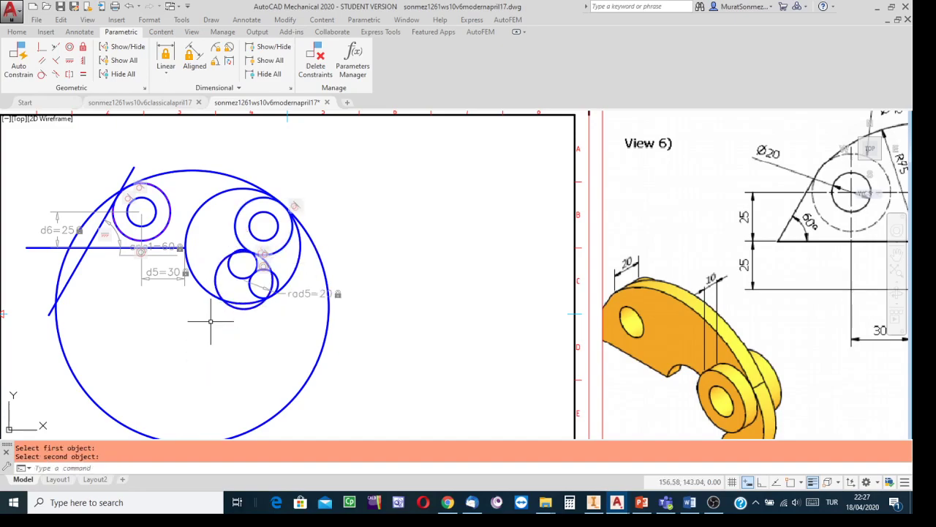
- Compare the radius 20 circle with the reference image, examining where the R20 arc meets the horizontal line
scroll(265, 259, "up", 5)
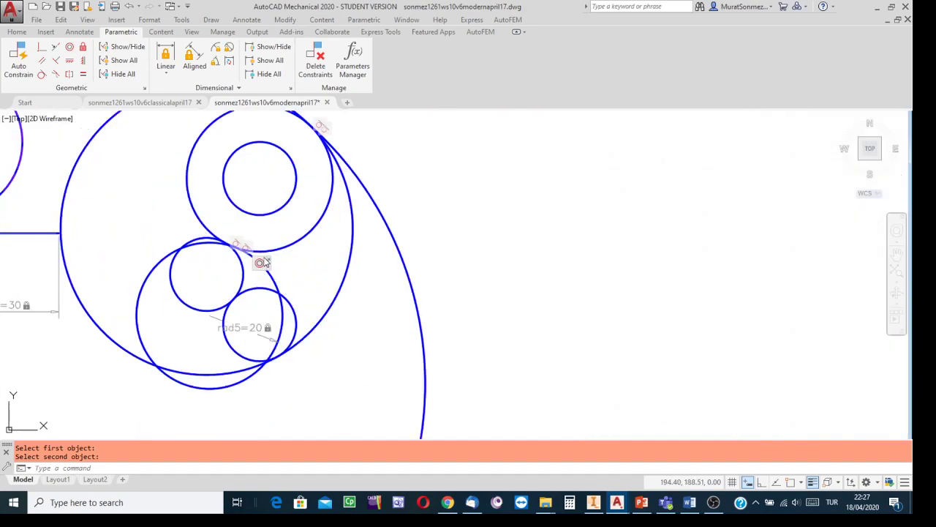
scroll(265, 260, "down", 3)
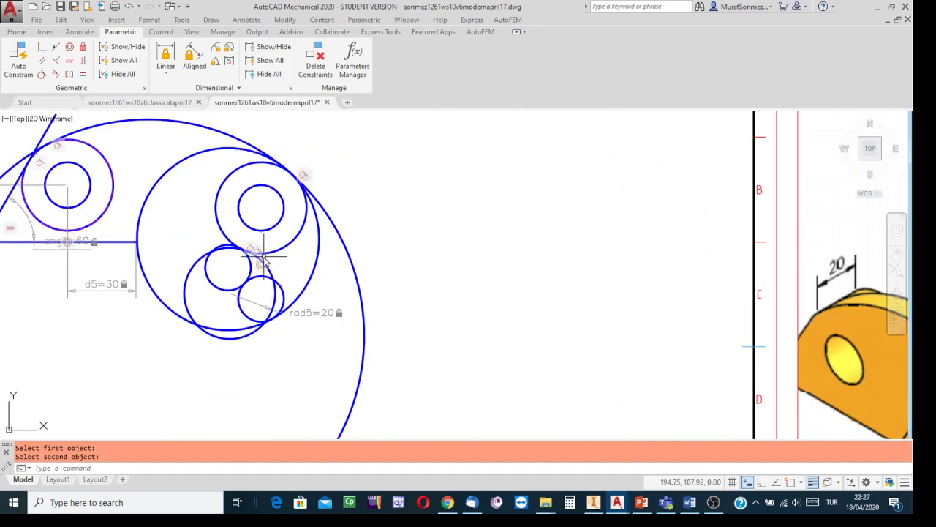
mouse_move(608, 290)
middle_mouse_down()
mouse_move(29, 247)
mouse_move(3, 253)
middle_mouse_up()
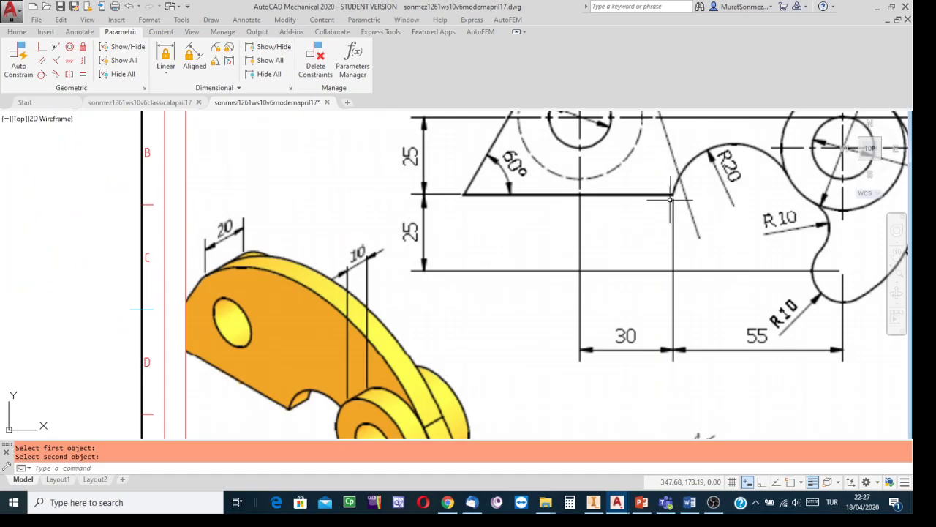
scroll(88, 257, "down", 4)
middle_click_drag(88, 258, 758, 261)
scroll(546, 248, "up", 6)
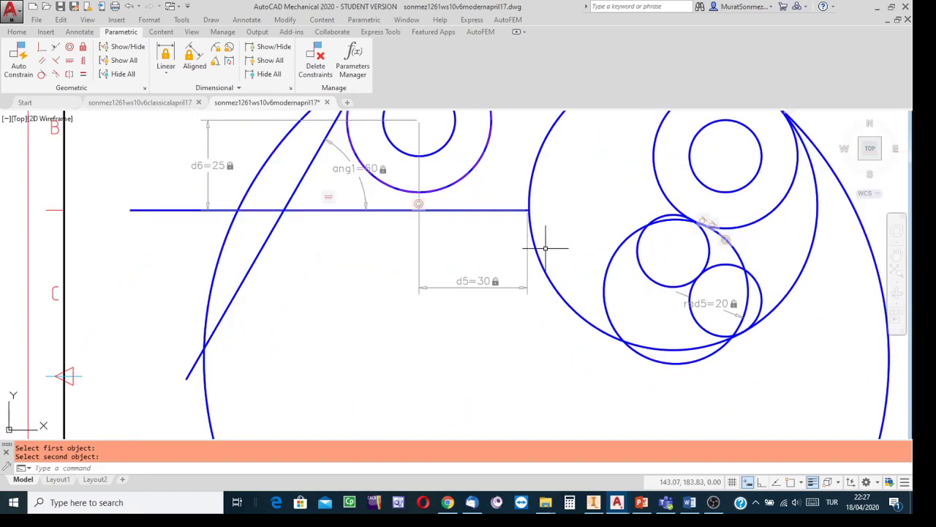
mouse_move(476, 297)
middle_mouse_down()
mouse_move(324, 345)
mouse_move(250, 342)
middle_mouse_up()
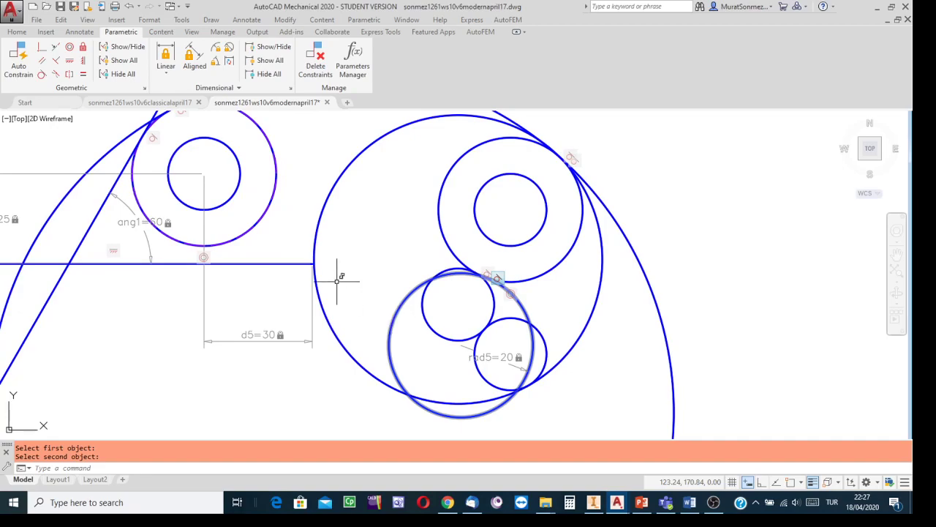
- Apply a coincident constraint between the right endpoint of the horizontal line and the radius 20 circle, using the Object option, and inspect the joint
scroll(311, 265, "up", 6)
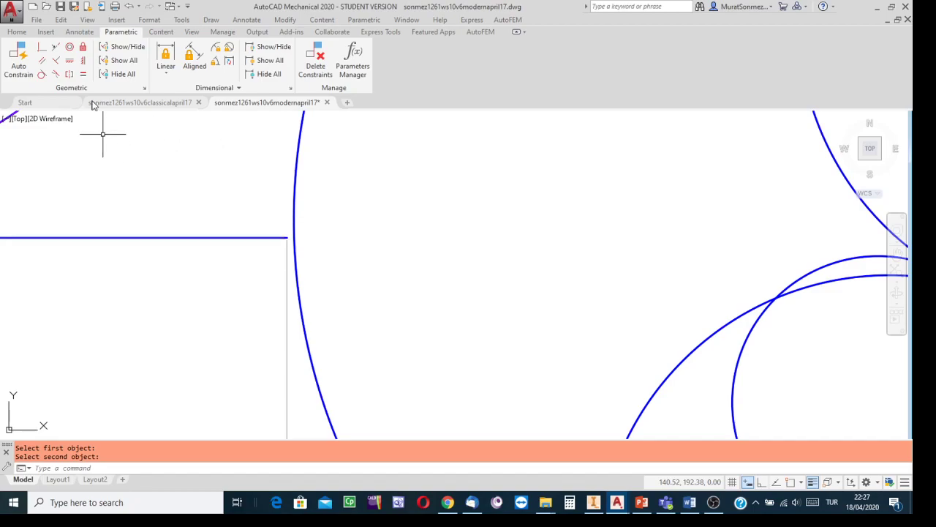
left_click(43, 55)
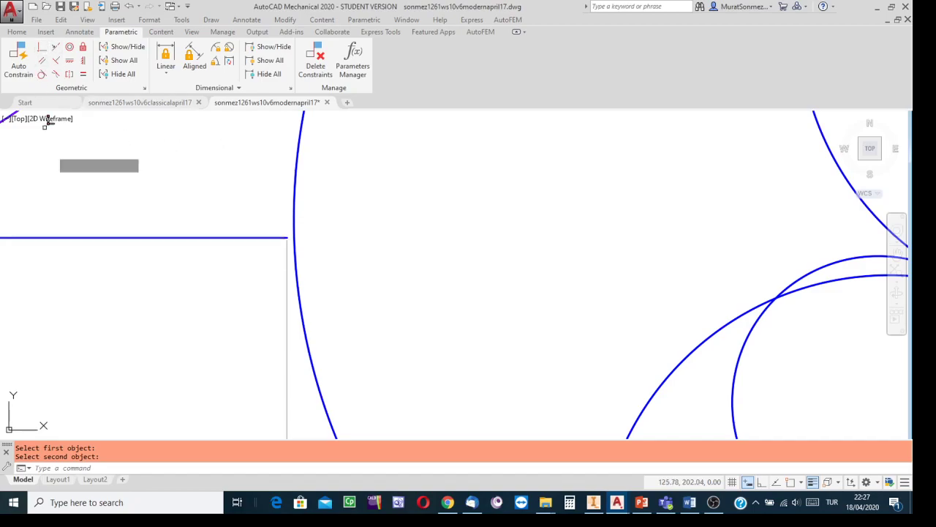
left_click(288, 234)
scroll(389, 292, "down", 3)
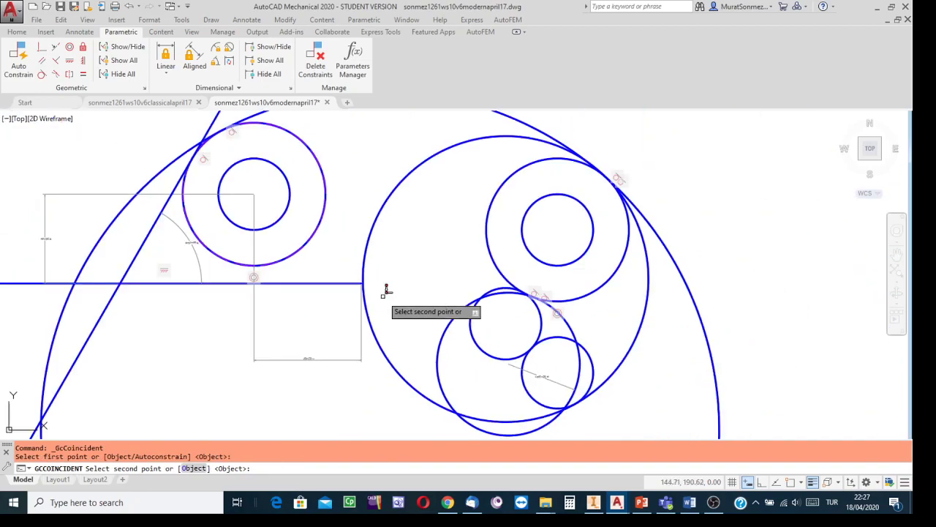
middle_click_drag(390, 292, 213, 241)
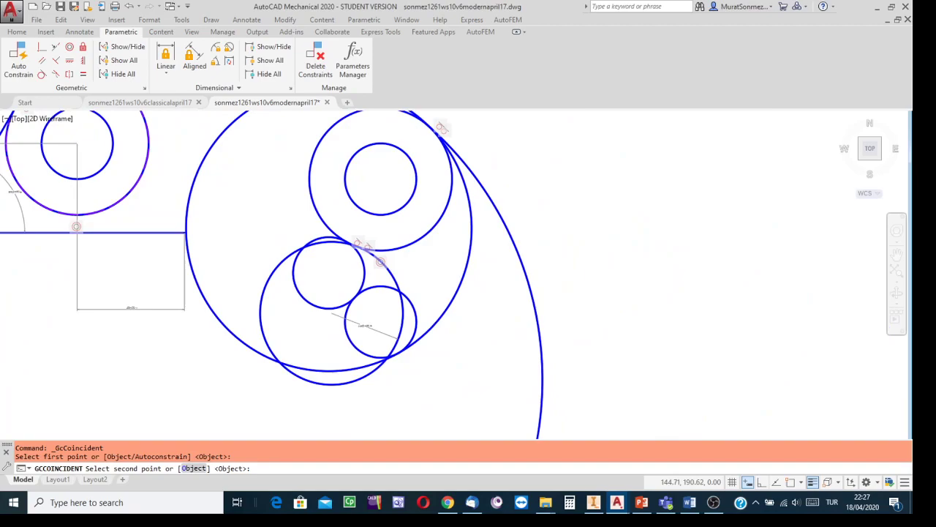
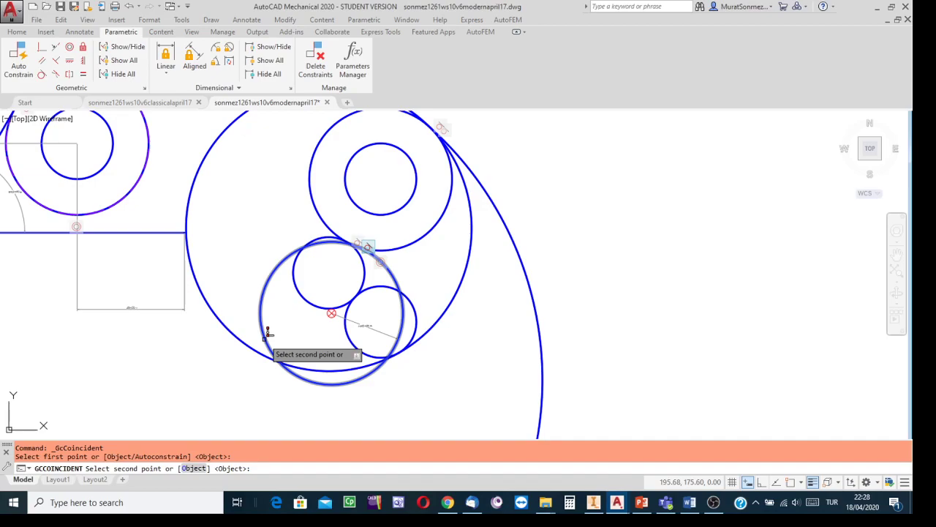
key("Down")
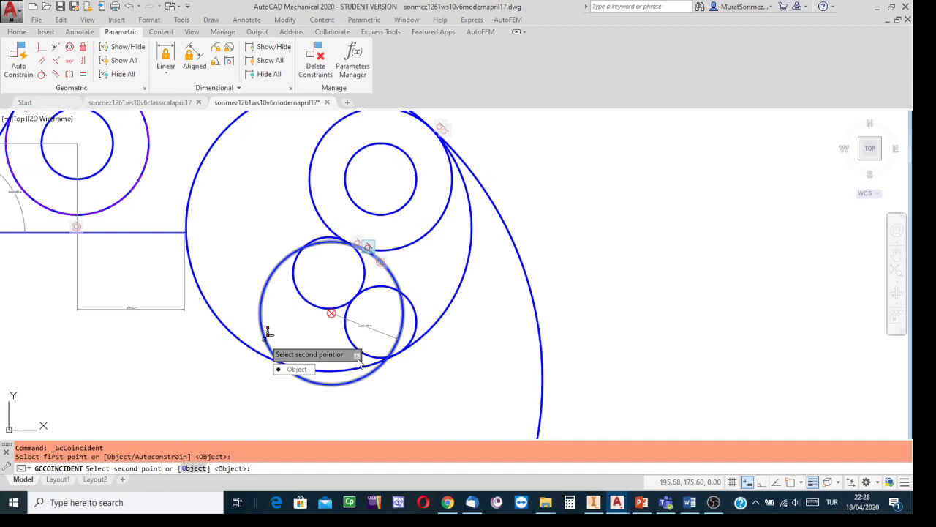
left_click(296, 369)
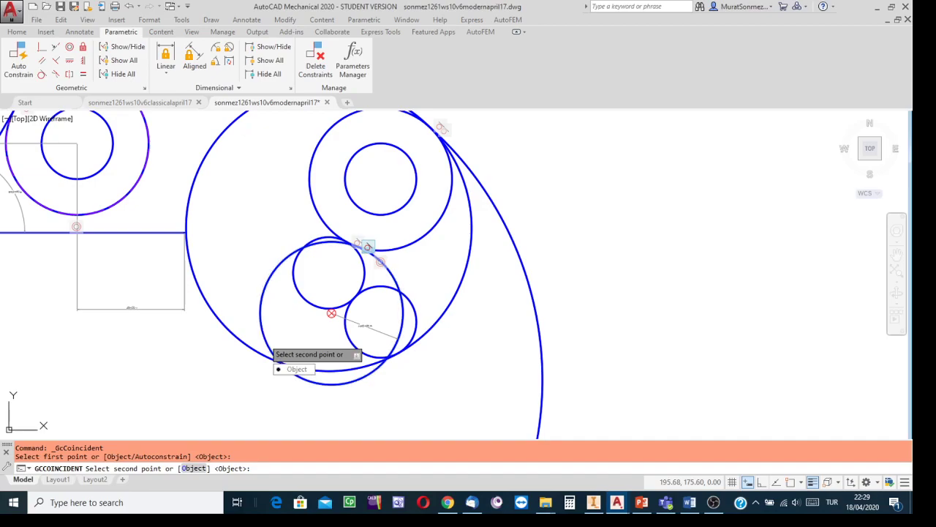
left_click(267, 326)
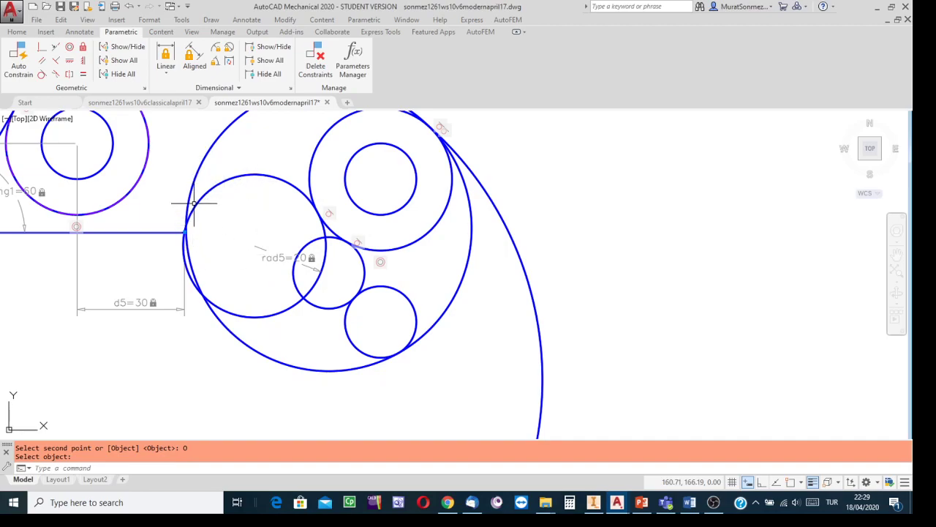
scroll(191, 232, "up", 6)
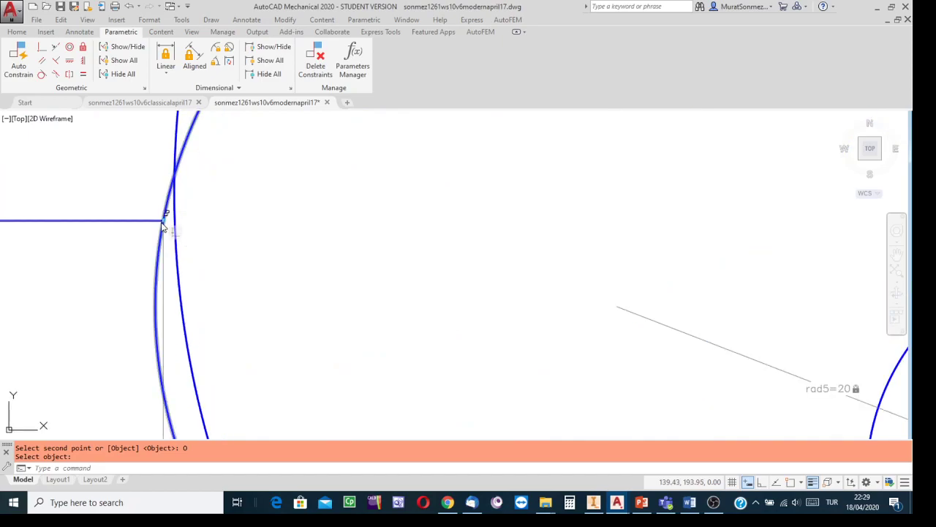
scroll(141, 224, "down", 6)
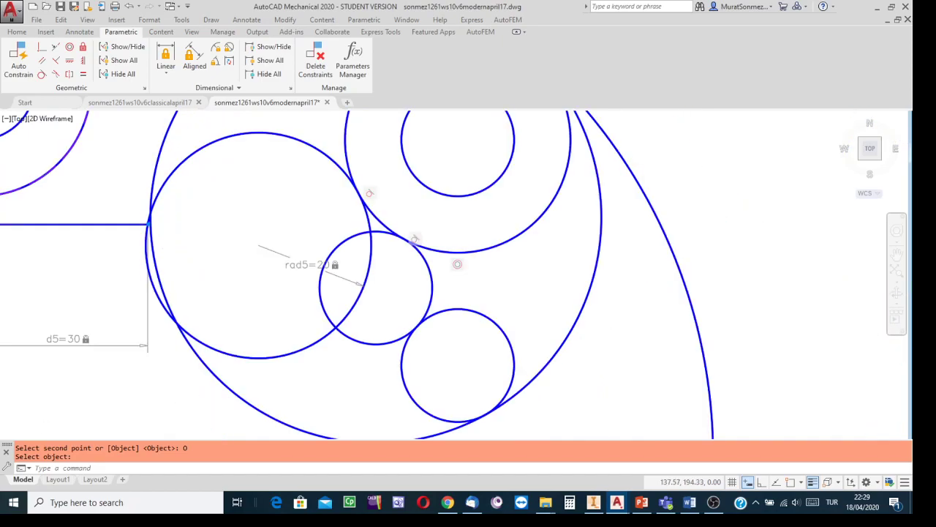
scroll(262, 273, "up", 2)
scroll(262, 274, "down", 3)
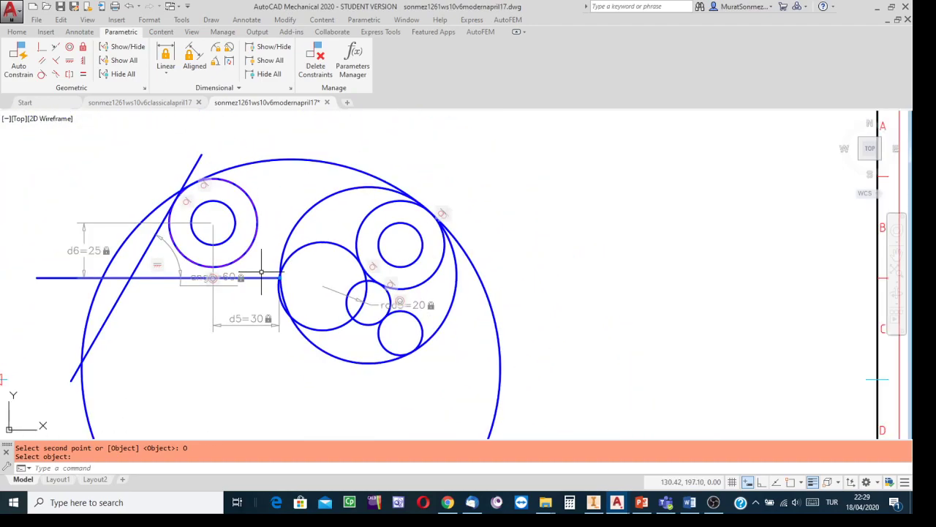
- Cut the whole constrained profile with its dimensions and paste it lower on the A3 sheet, with the insertion point at about 72.85, 3.89
scroll(480, 263, "down", 2)
mouse_move(563, 299)
middle_mouse_down()
mouse_move(414, 266)
mouse_move(418, 256)
middle_mouse_up()
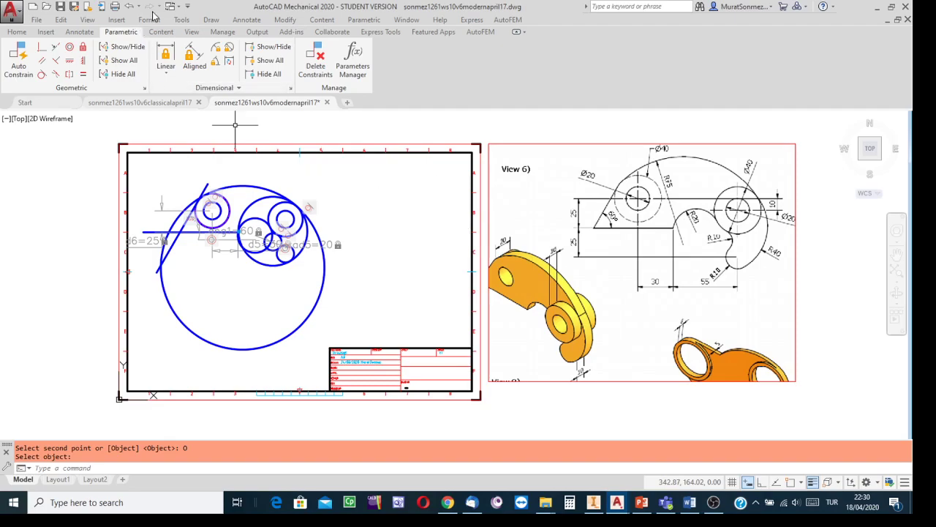
left_click(17, 32)
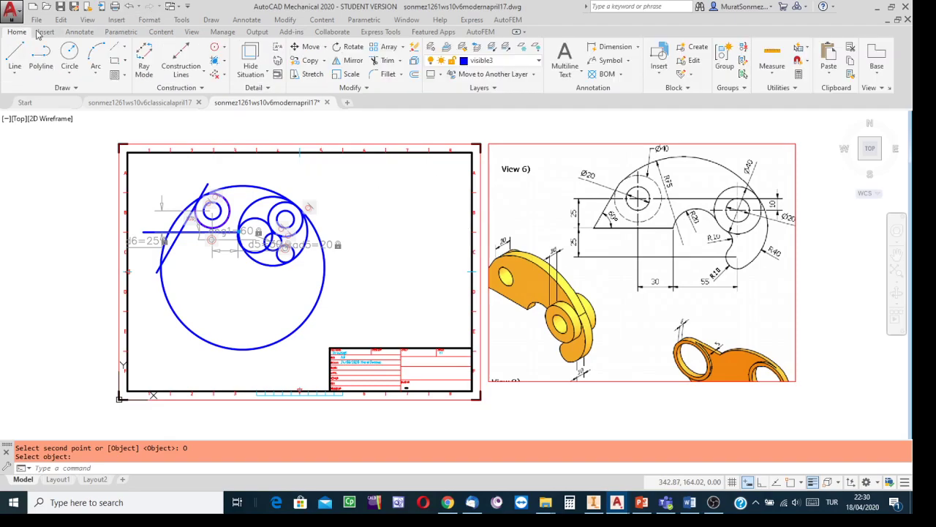
left_click(63, 21)
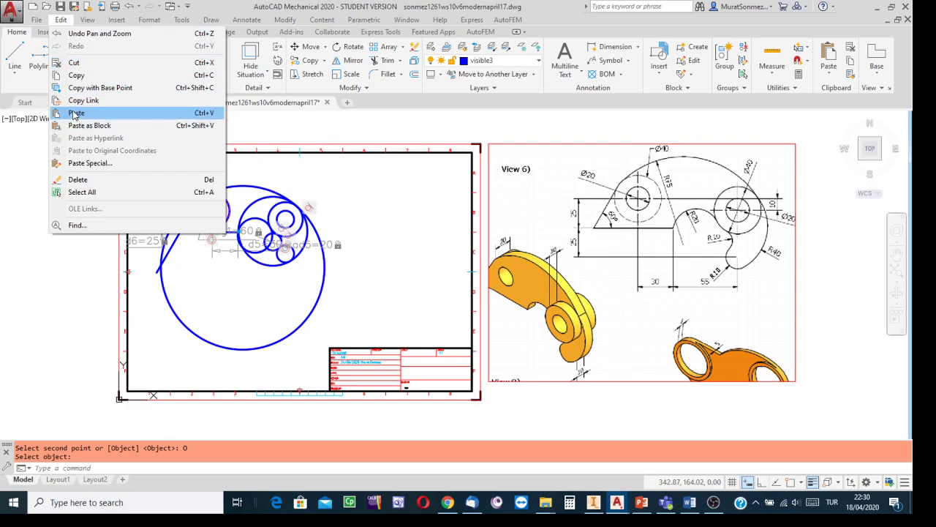
left_click(500, 128)
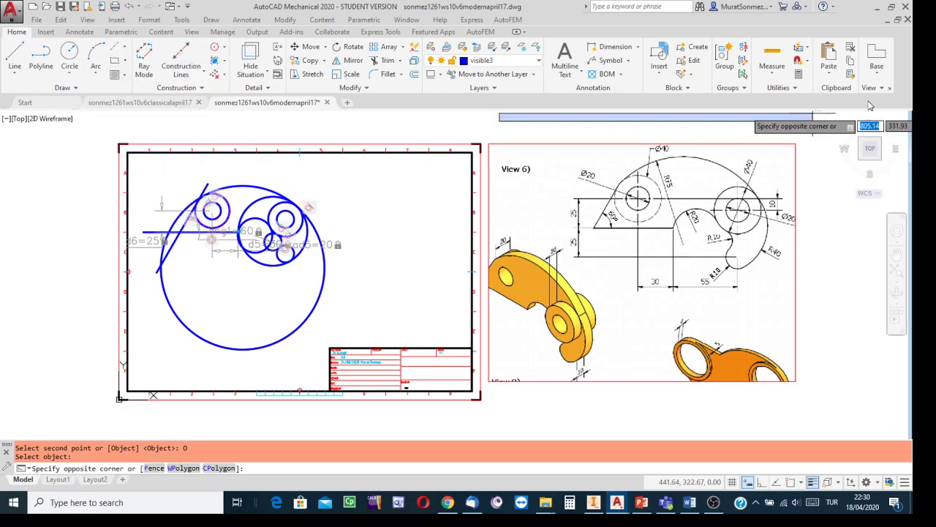
left_click(851, 46)
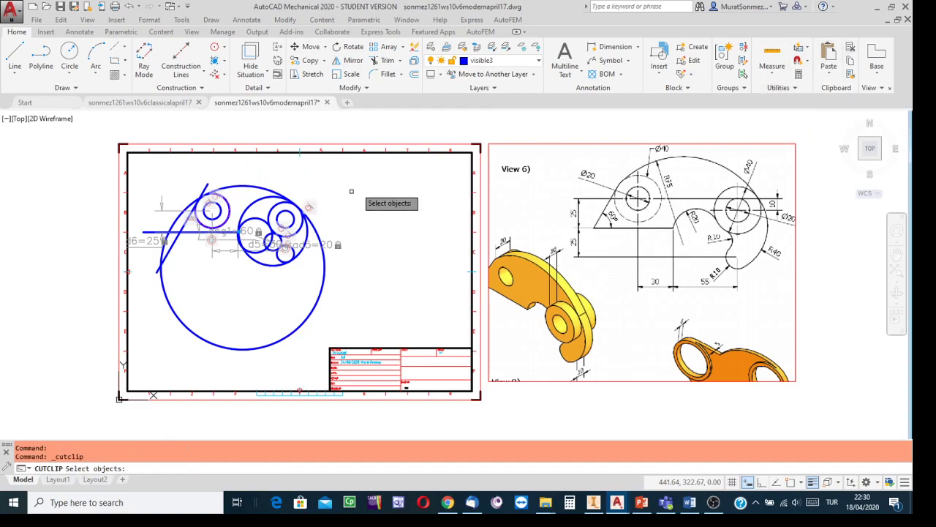
left_click(388, 172)
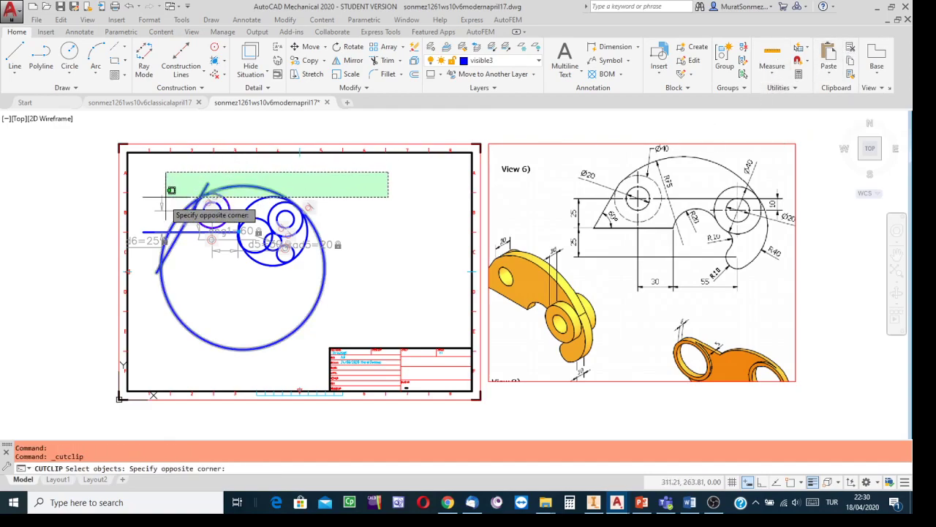
left_click(142, 318)
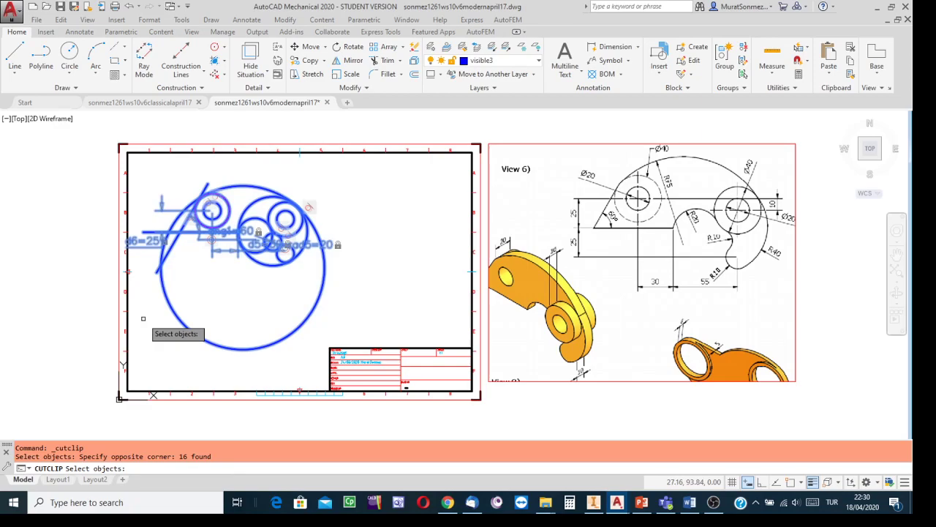
key("Return")
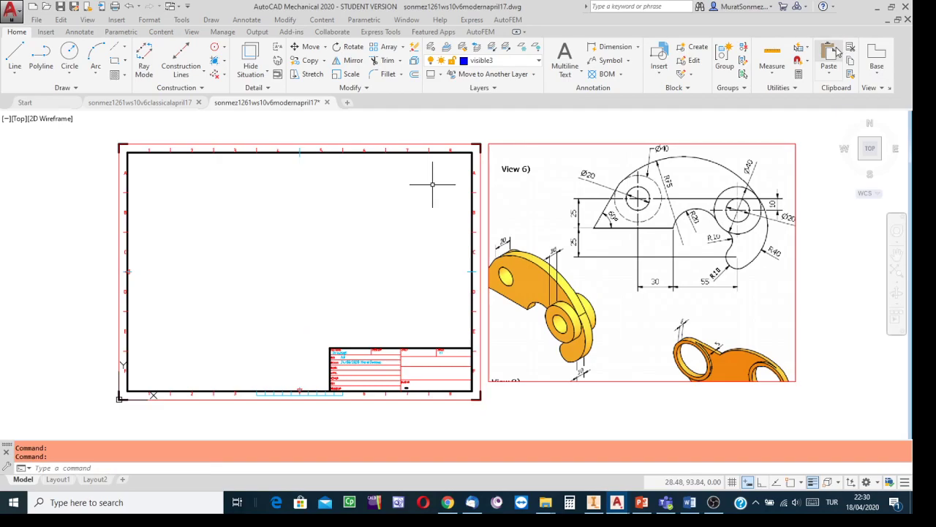
key("ctrl+v")
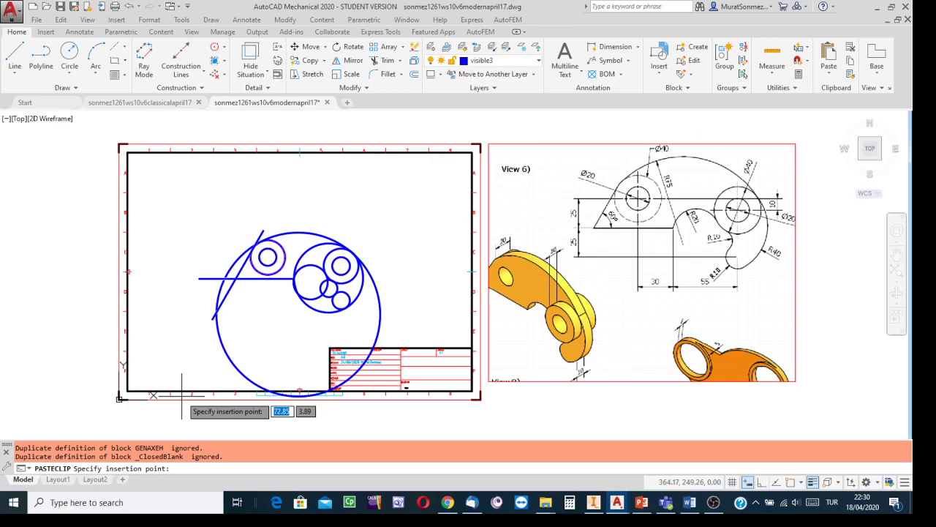
left_click(183, 396)
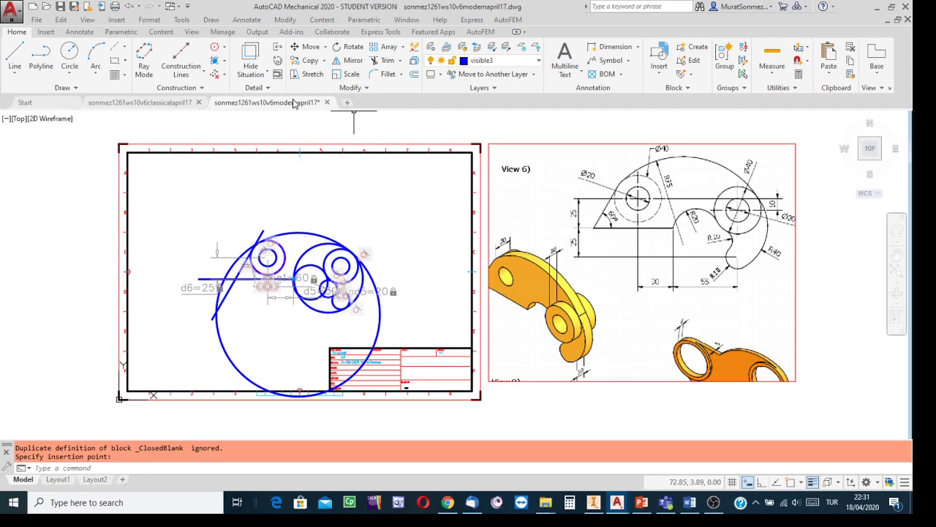
- Hide all dimensional constraints and all geometric constraint markers on the profile
left_click(120, 32)
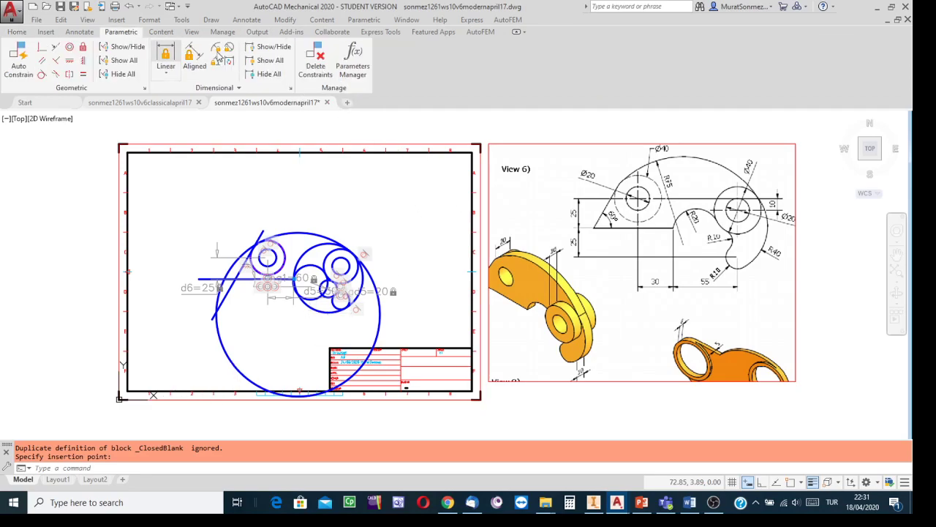
left_click(271, 74)
left_click(123, 74)
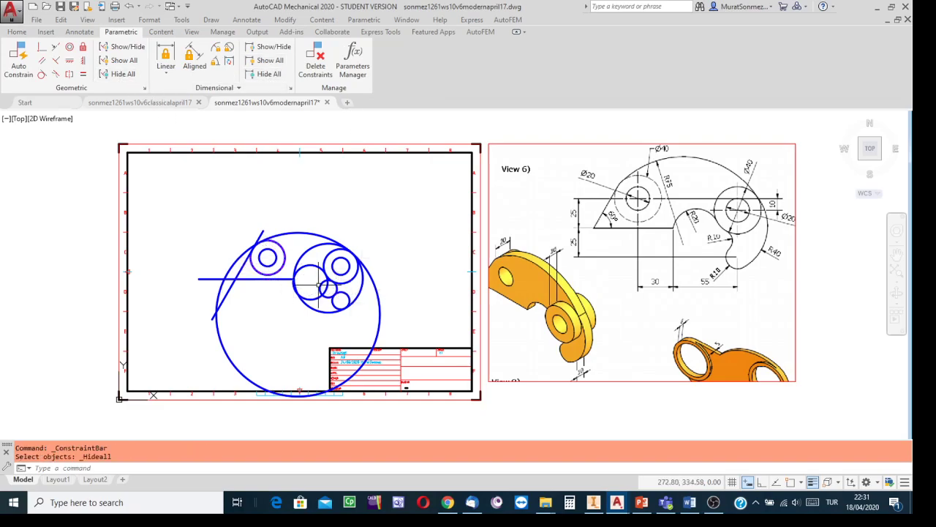
scroll(331, 290, "up", 4)
scroll(331, 291, "down", 3)
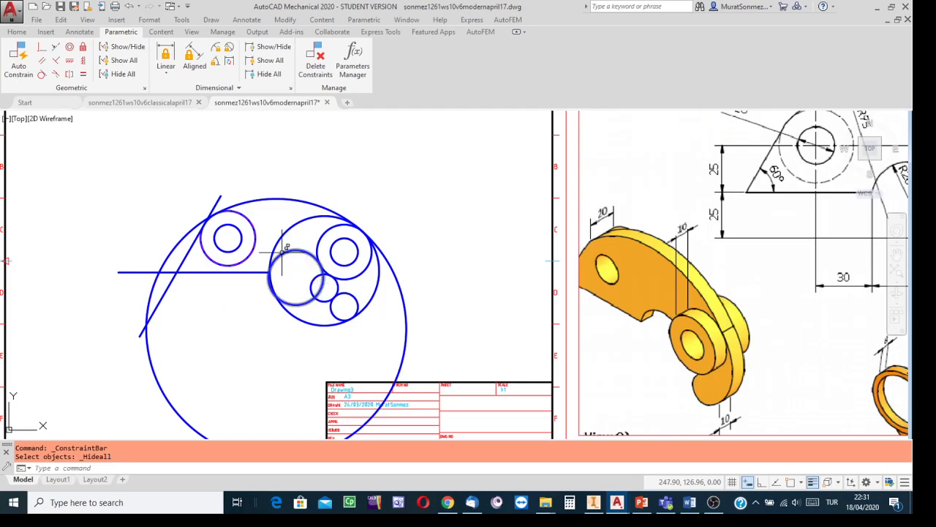
scroll(280, 236, "up", 2)
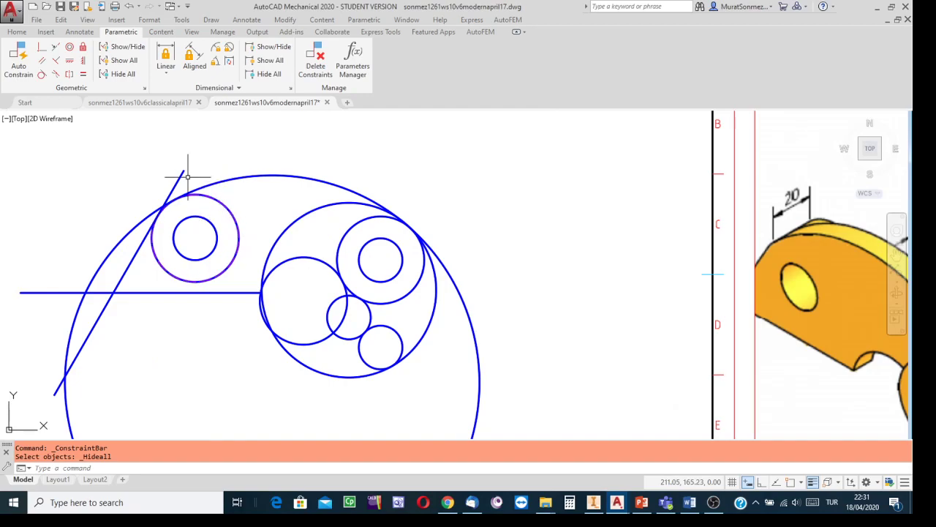
- Lock the hidden2 layer
left_click(21, 33)
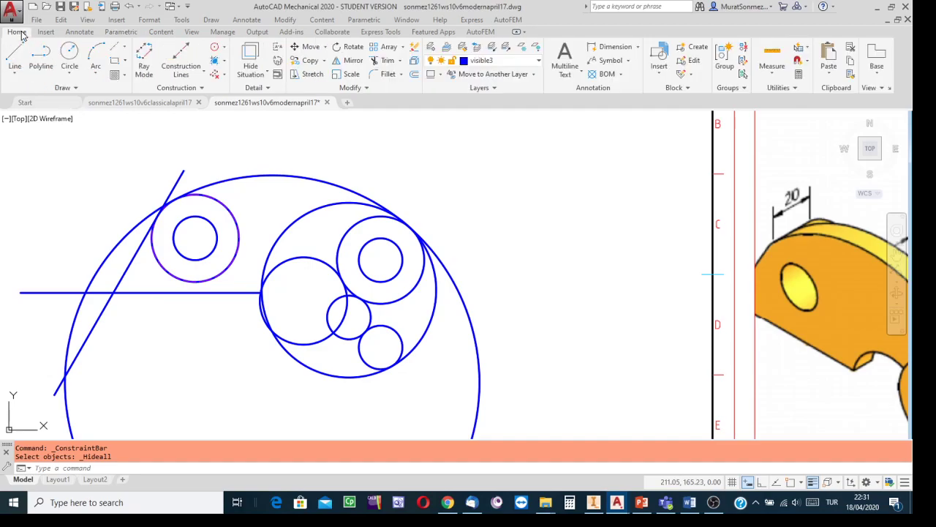
left_click(540, 62)
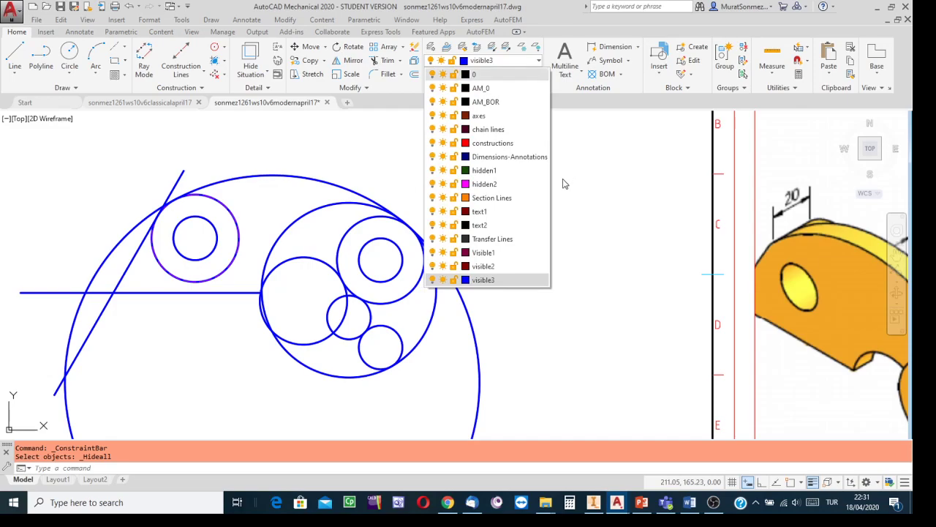
left_click(454, 185)
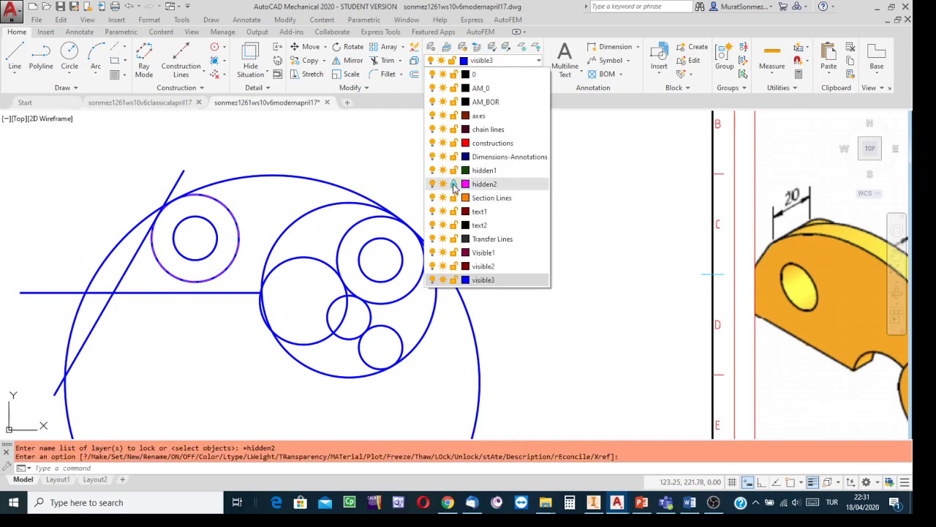
left_click(578, 192)
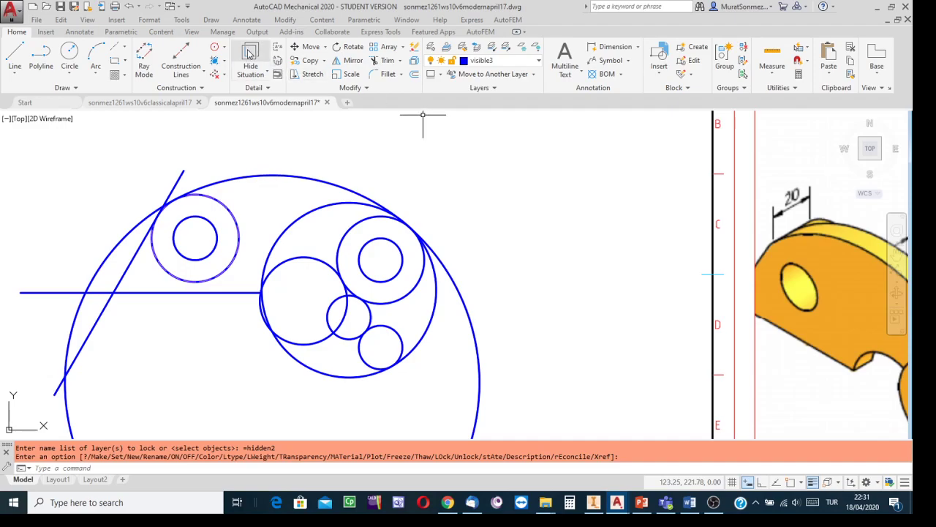
- Trim the visible circle around the upper-left hole, using all objects as cutting edges, down to the short arc joining the slanted line and large circle
left_click(388, 61)
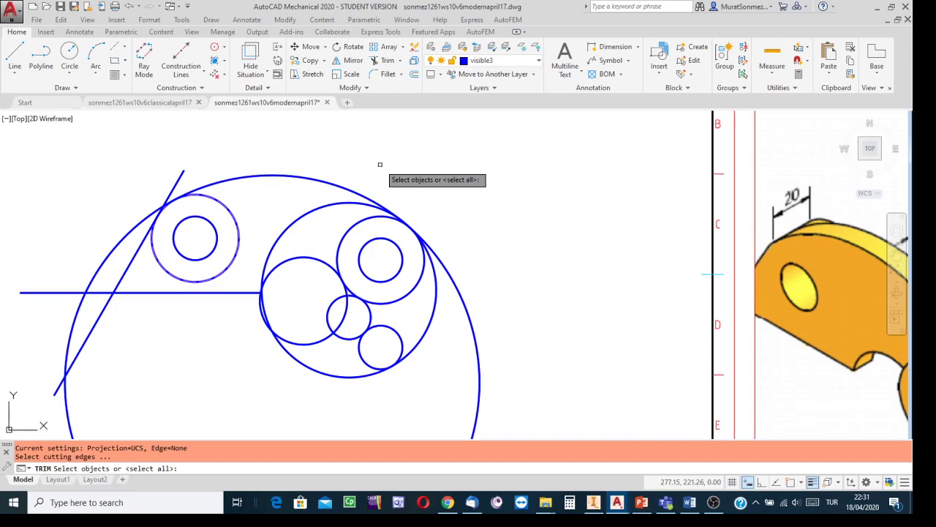
key("Return")
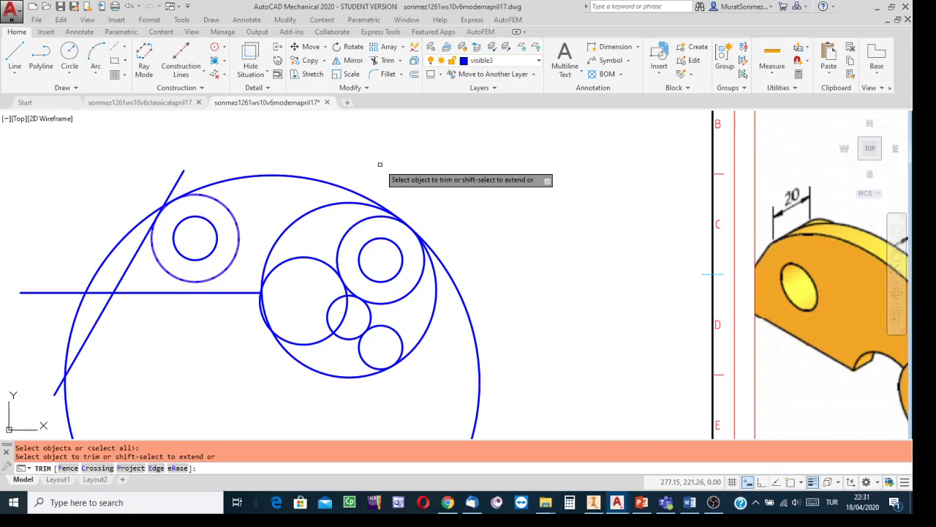
left_click(257, 186)
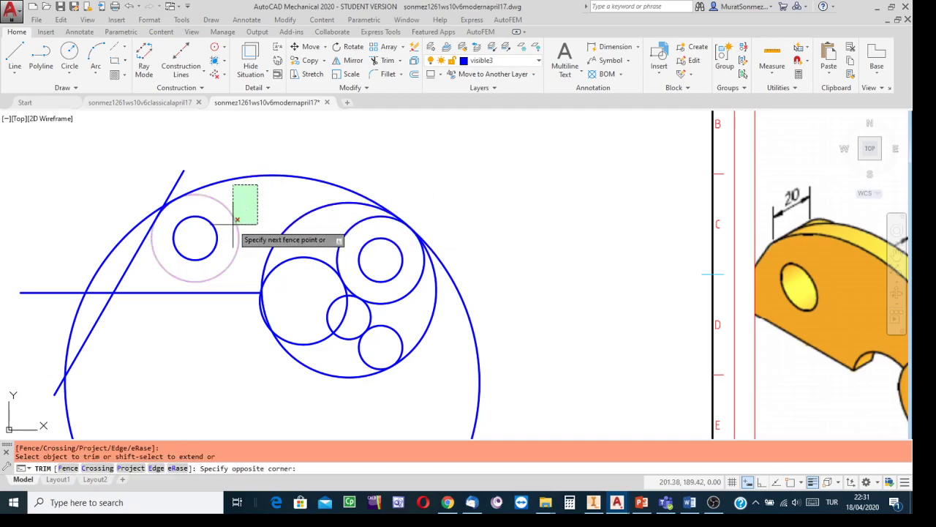
left_click(237, 219)
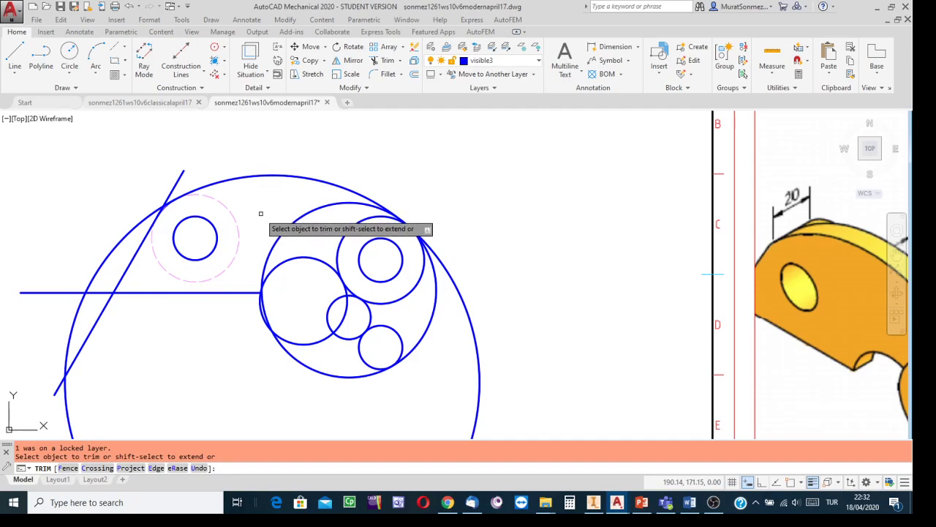
- Trim the excess ends of the horizontal and slanted lines beyond their intersection at the profile's lower-left corner
scroll(136, 335, "up", 2)
mouse_move(139, 333)
middle_mouse_down()
mouse_move(185, 349)
mouse_move(441, 315)
mouse_move(437, 307)
middle_mouse_up()
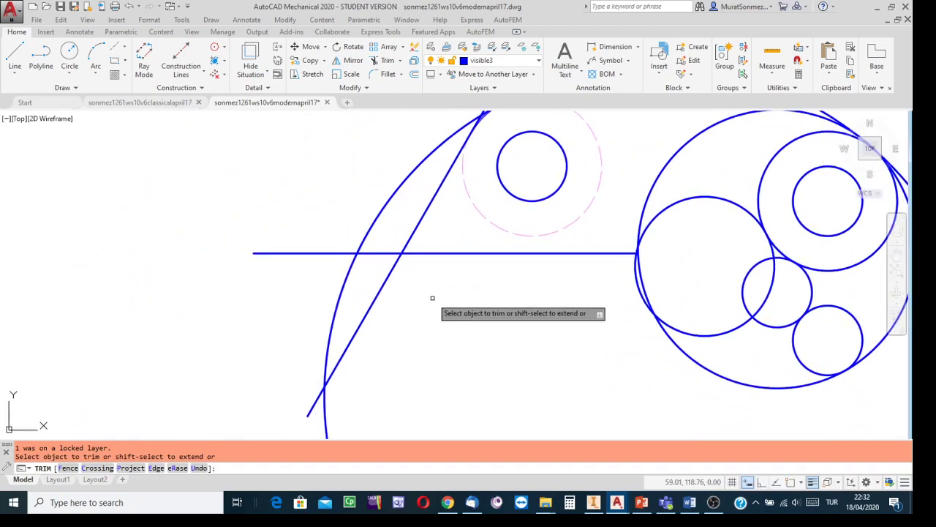
left_click(269, 254)
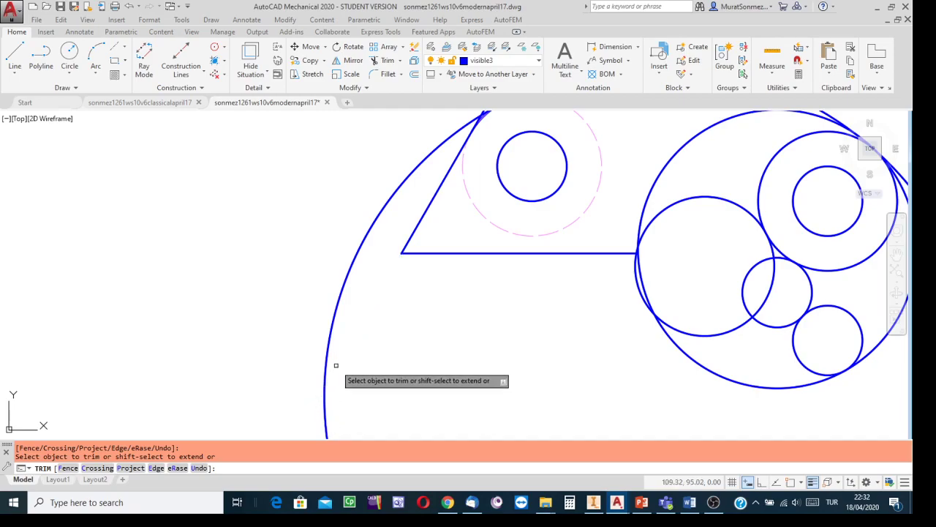
scroll(442, 326, "down", 2)
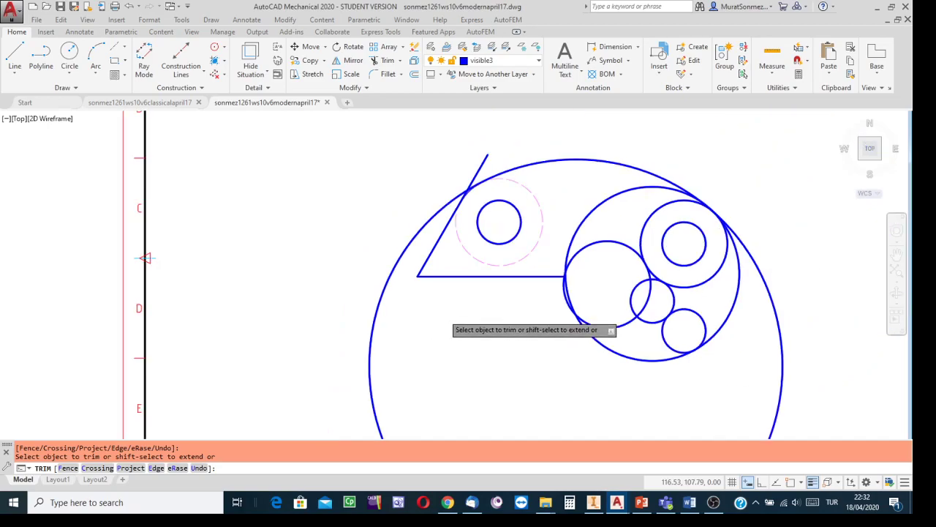
mouse_move(449, 323)
middle_mouse_down()
mouse_move(356, 355)
mouse_move(294, 362)
middle_mouse_up()
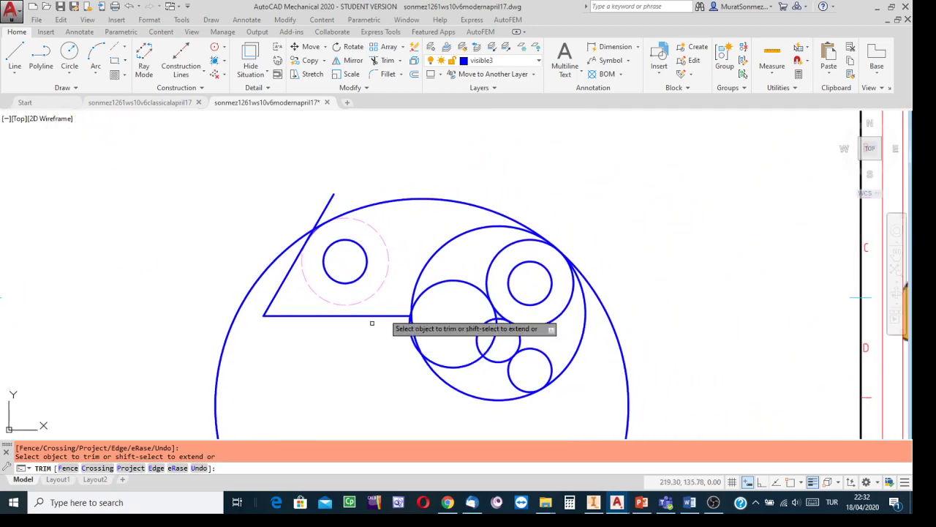
- Trim the large circle's short segment between the slanted line and the rounding arc above the upper-left hole
scroll(402, 220, "up", 5)
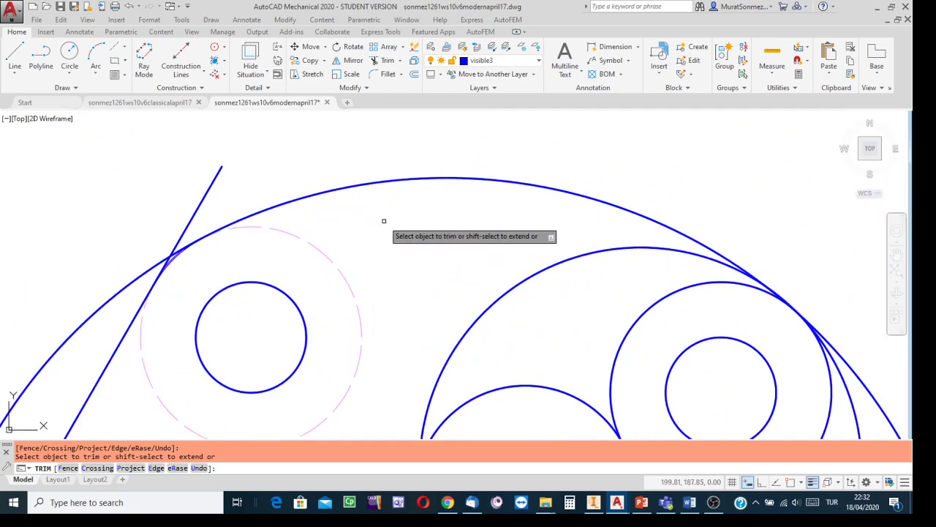
middle_click_drag(379, 220, 759, 145)
scroll(736, 151, "up", 2)
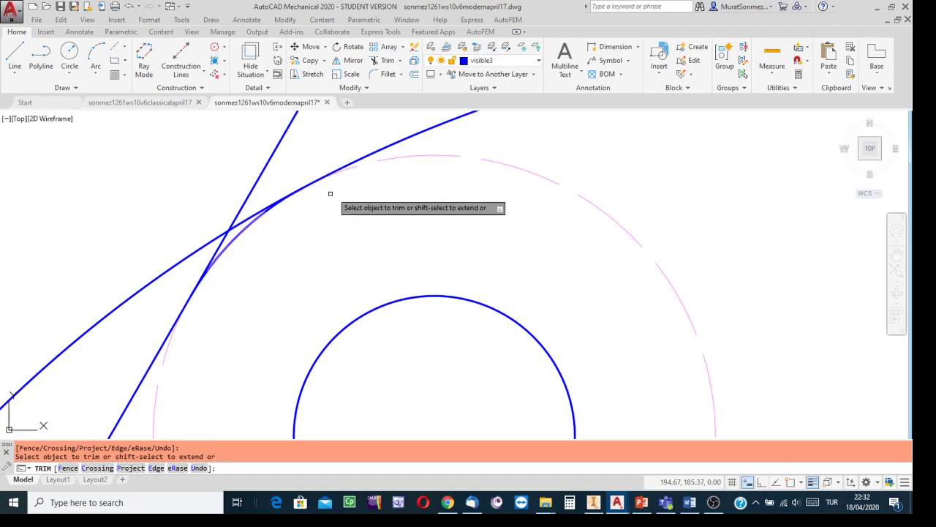
left_click(245, 220)
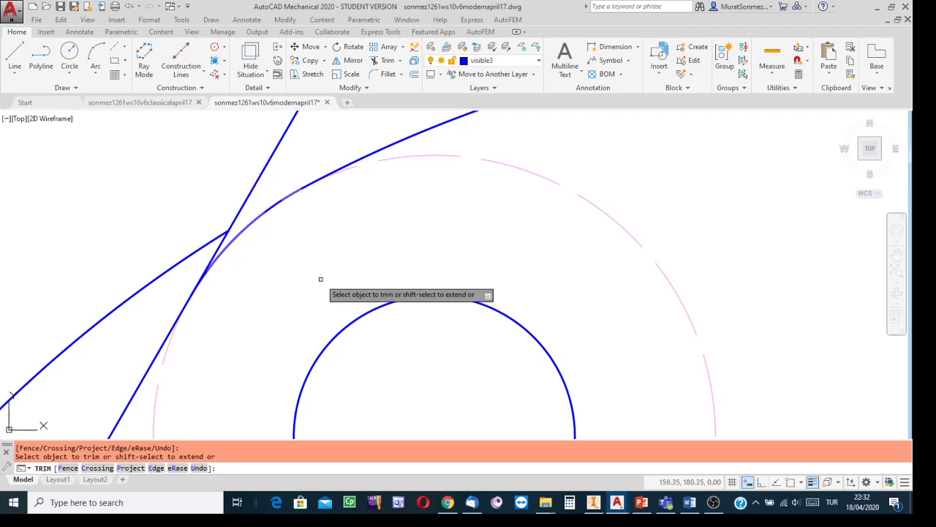
- Trim the thin middle segment among the overlapping curves where the three circles touch at the profile's upper right
scroll(302, 269, "down", 6)
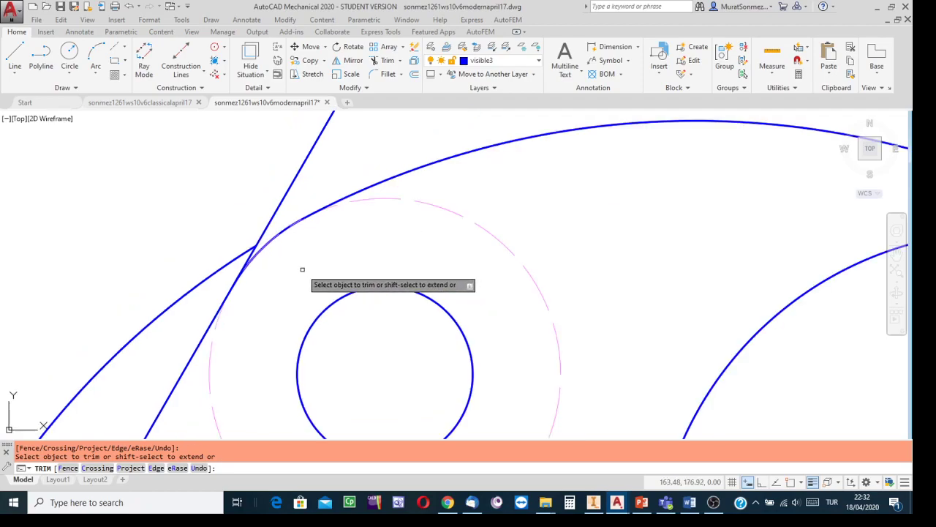
mouse_move(303, 269)
middle_mouse_down()
mouse_move(288, 215)
mouse_move(232, 167)
middle_mouse_up()
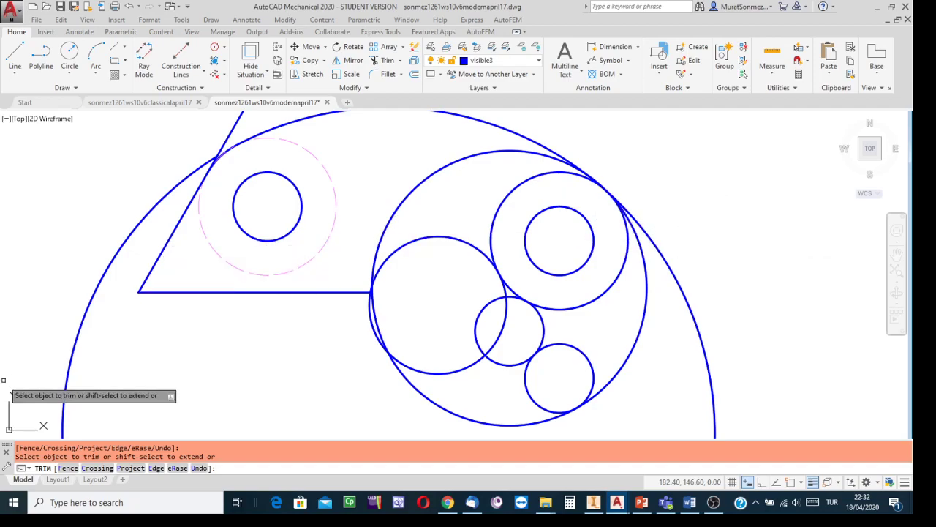
scroll(670, 247, "up", 2)
scroll(670, 246, "up", 4)
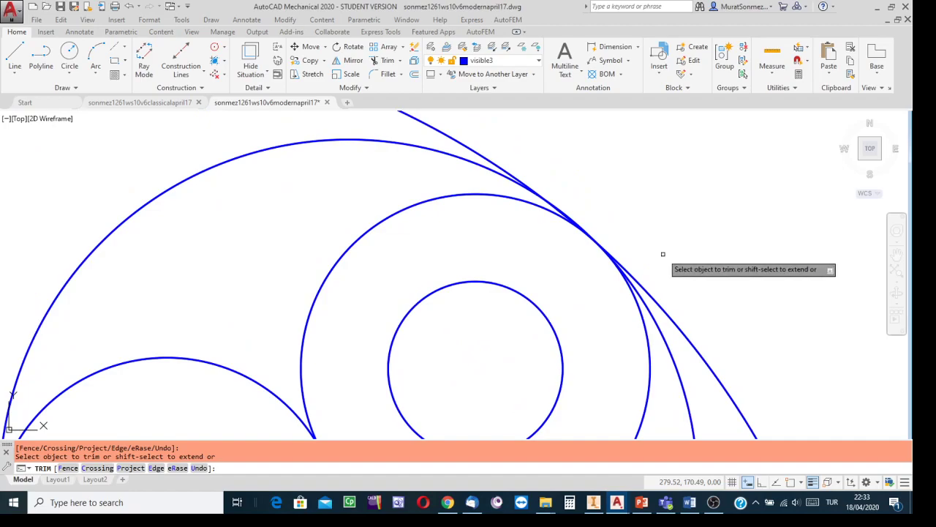
scroll(641, 255, "up", 2)
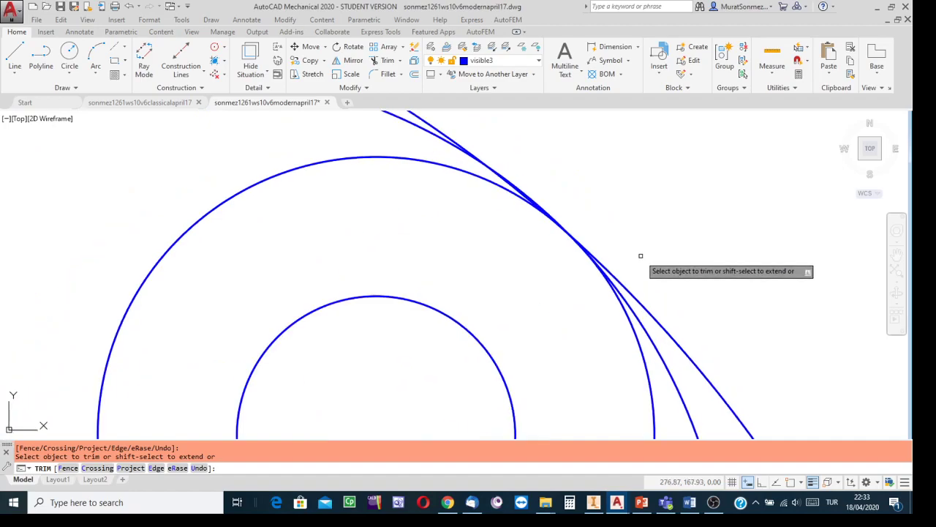
scroll(640, 255, "up", 4)
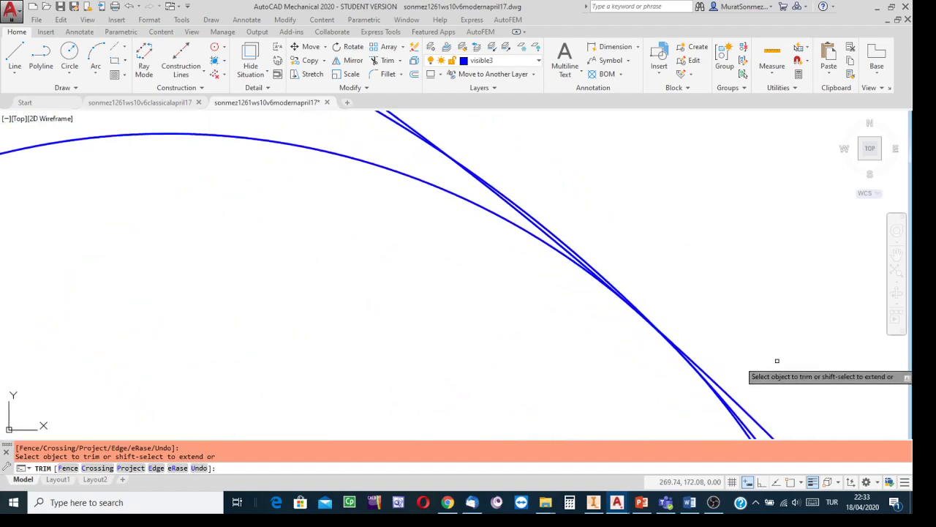
scroll(735, 373, "up", 2)
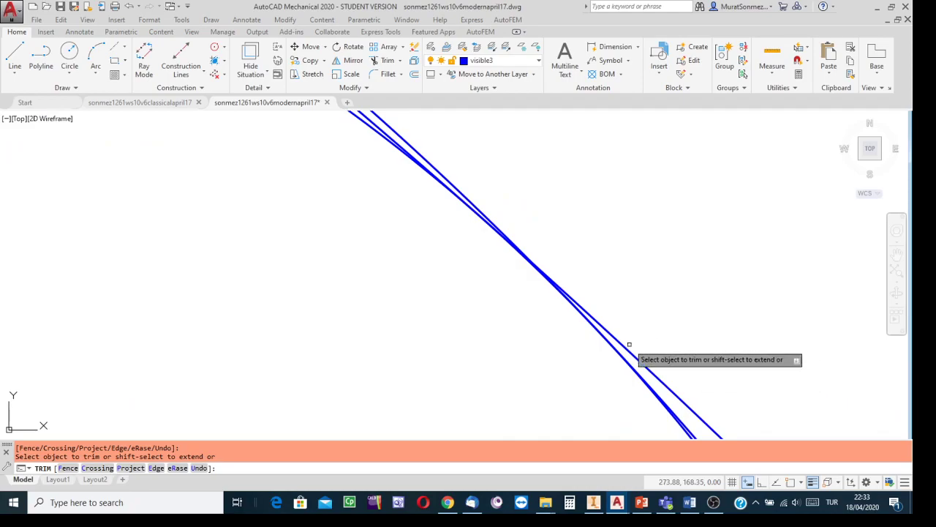
scroll(627, 328, "up", 1)
mouse_move(626, 328)
middle_mouse_down()
mouse_move(675, 322)
mouse_move(830, 415)
middle_mouse_up()
scroll(765, 362, "up", 2)
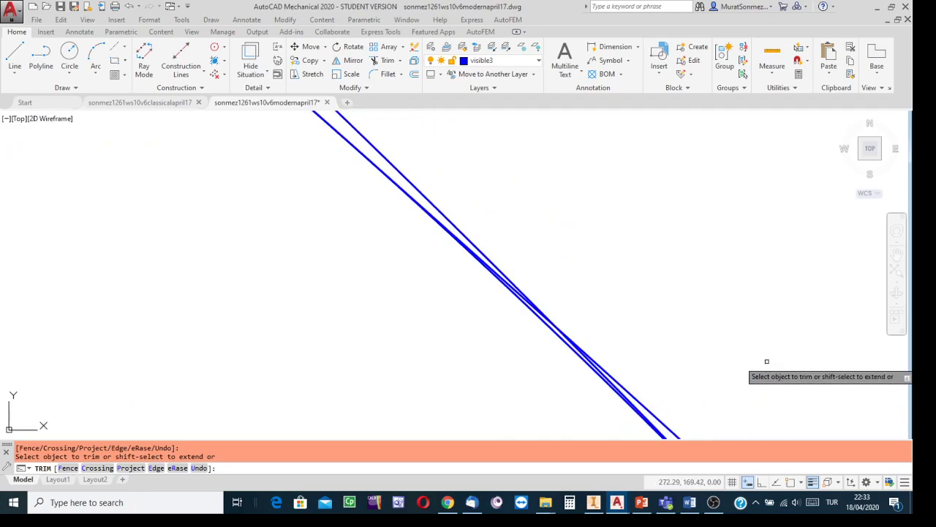
scroll(627, 339, "up", 2)
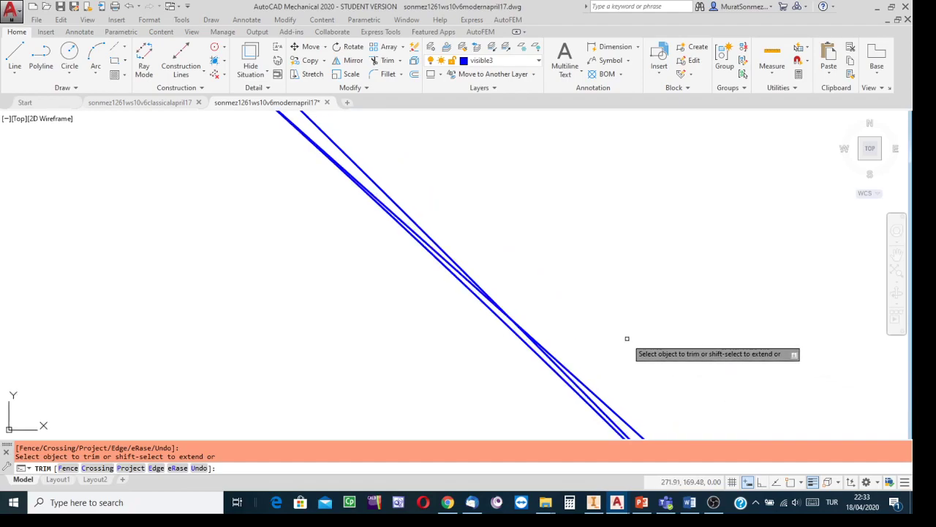
scroll(616, 328, "up", 1)
middle_click_drag(579, 319, 694, 366)
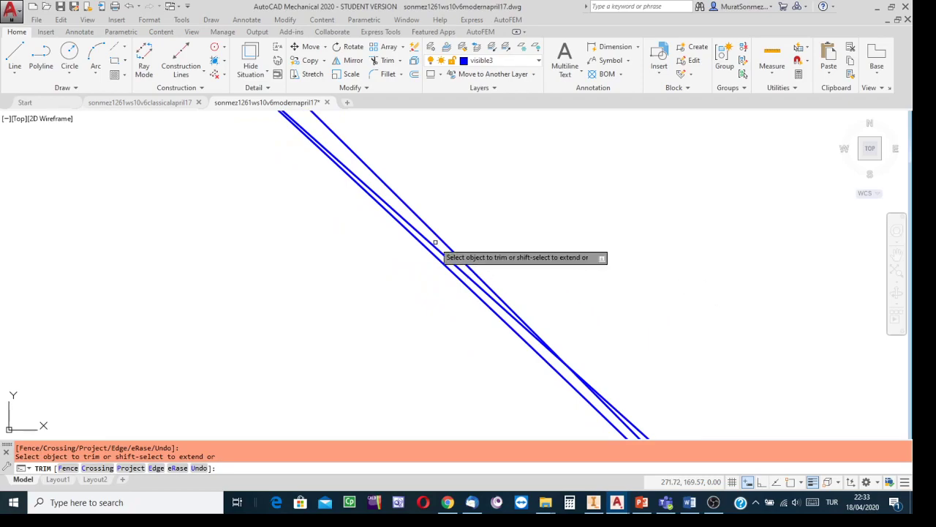
scroll(472, 251, "up", 1)
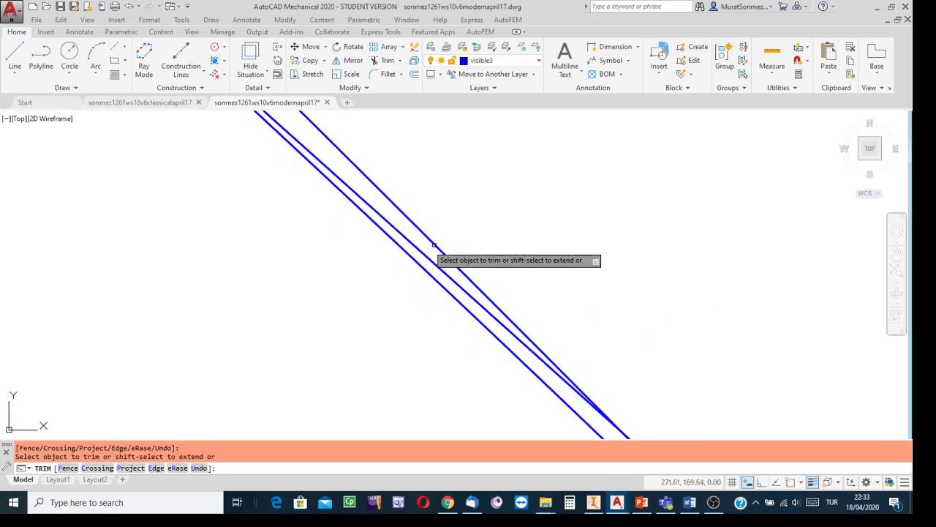
middle_click_drag(504, 236, 683, 380)
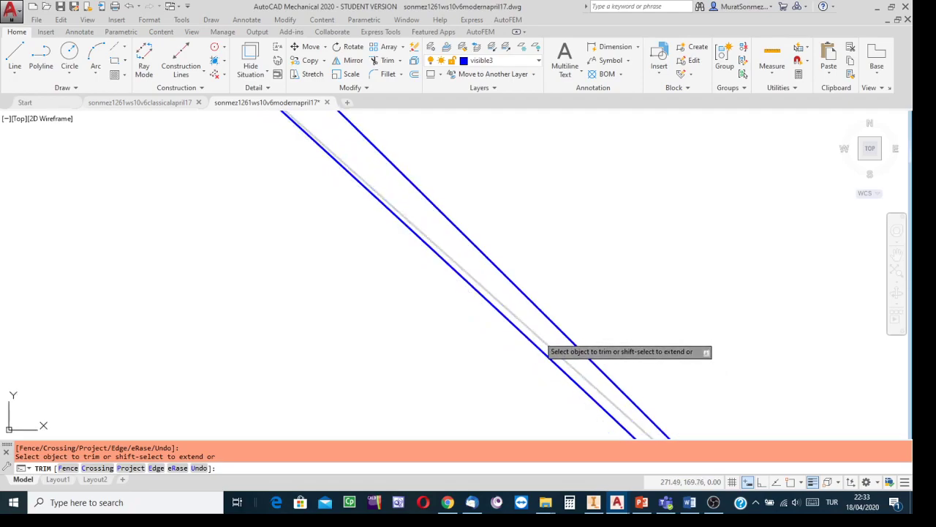
left_click(539, 337)
scroll(648, 312, "down", 2)
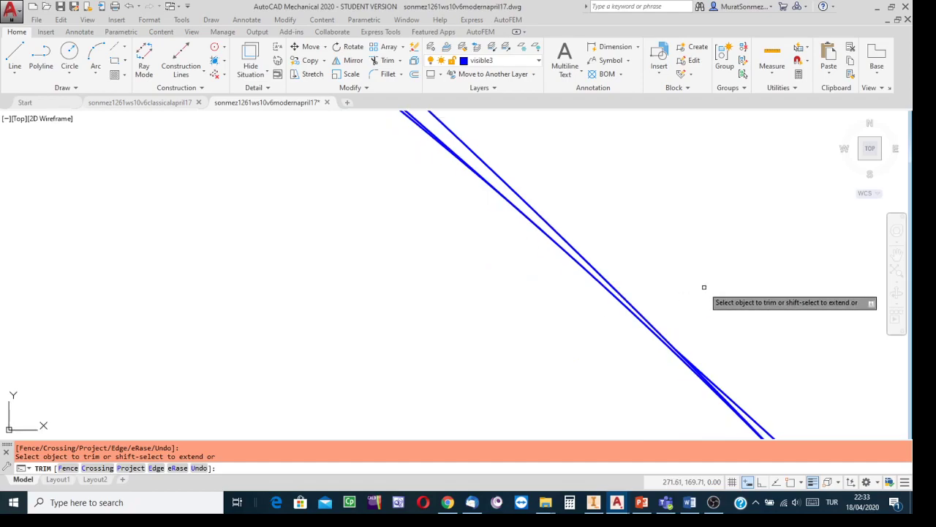
- Trim the upper end of the slanted line back to its tangent point with the rounding arc around the upper-left hole
scroll(703, 286, "down", 1)
scroll(719, 273, "down", 1)
scroll(731, 265, "down", 1)
scroll(752, 253, "down", 2)
mouse_move(728, 246)
middle_mouse_down()
mouse_move(651, 183)
mouse_move(645, 165)
middle_mouse_up()
scroll(654, 194, "down", 2)
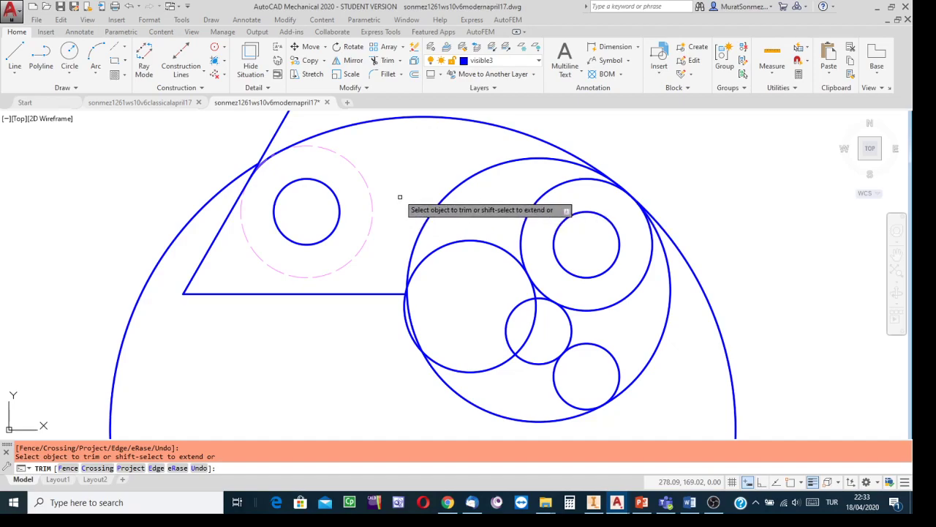
scroll(384, 172, "up", 3)
middle_click_drag(406, 196, 599, 332)
scroll(600, 337, "up", 1)
middle_click_drag(363, 226, 675, 264)
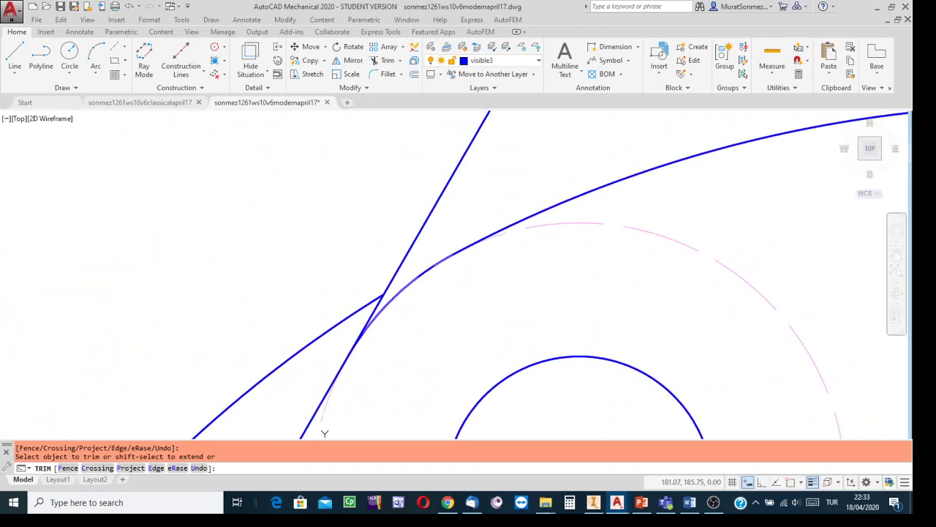
left_click(472, 141)
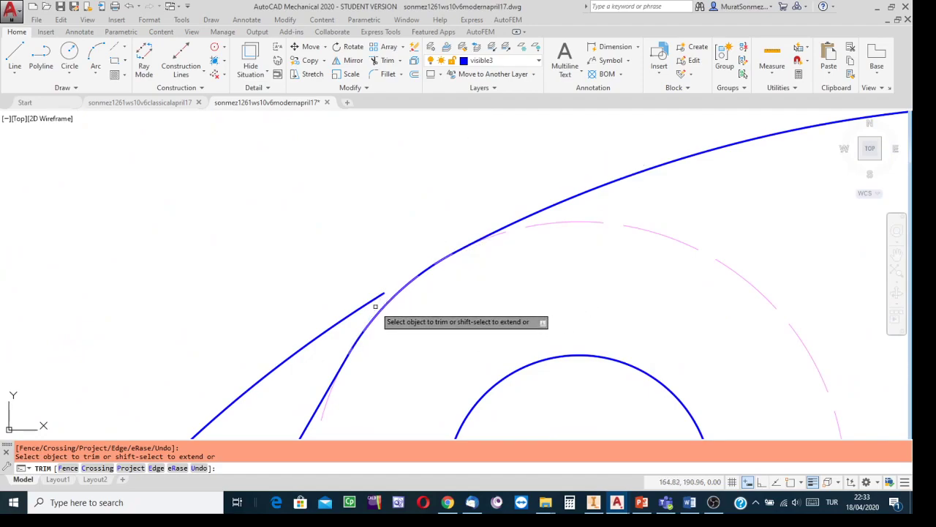
- Trim the lower-left and upper-left parts of the medium circle, keeping its right arc down to the small lower circle
scroll(482, 289, "down", 5)
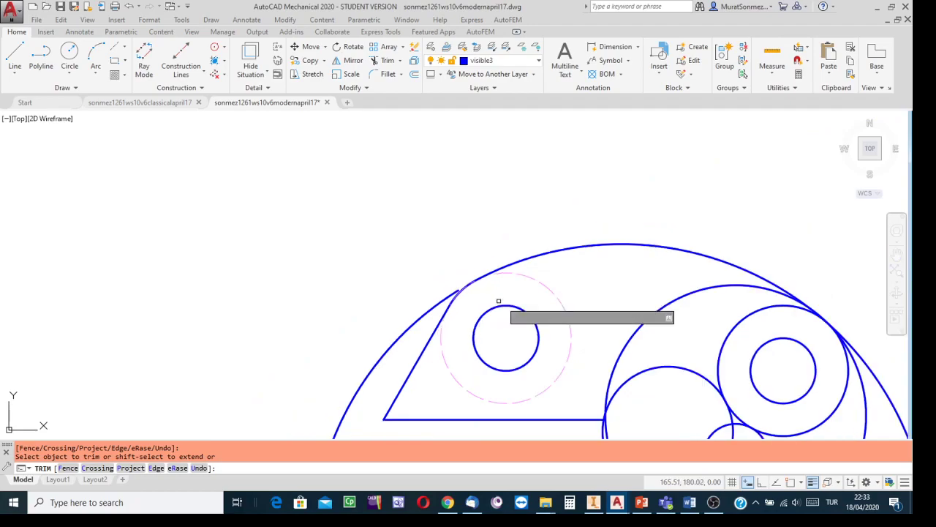
mouse_move(588, 293)
middle_mouse_down()
mouse_move(385, 205)
mouse_move(350, 202)
middle_mouse_up()
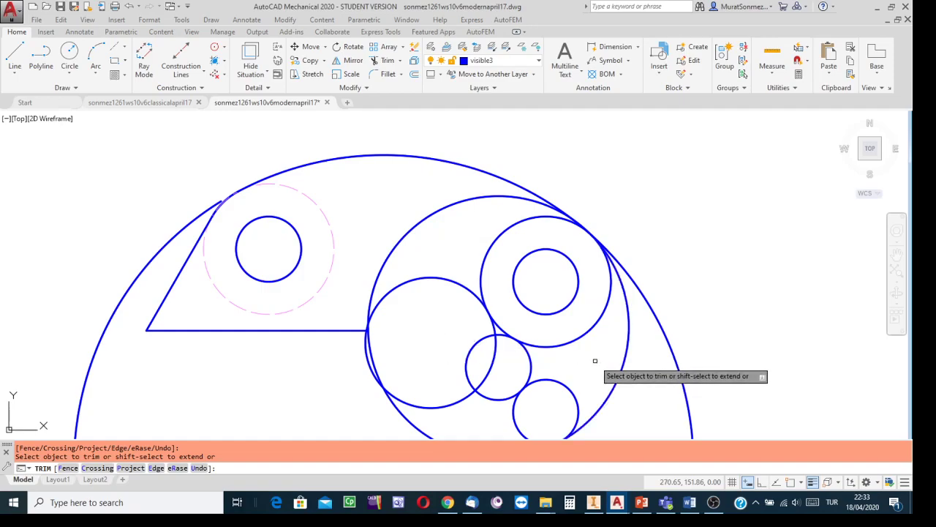
middle_click_drag(594, 358, 555, 300)
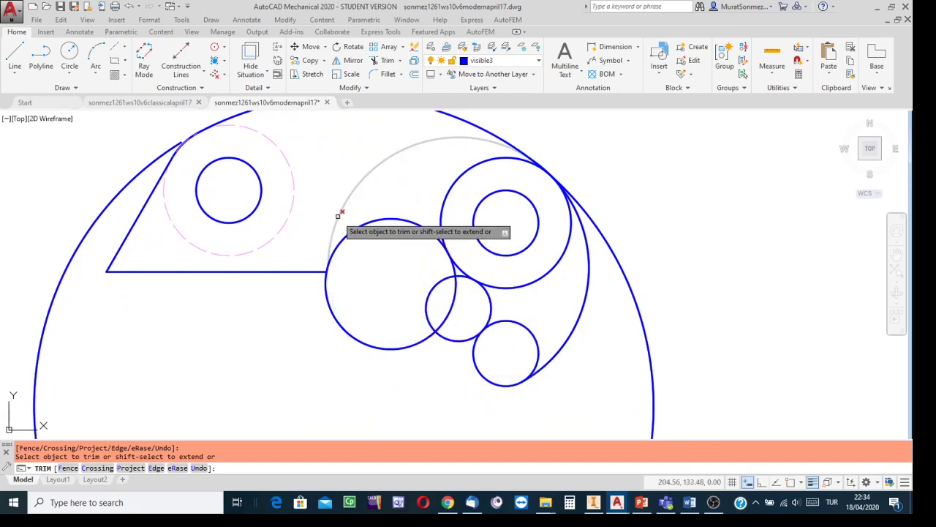
- Trim the thin leftover arc sliver beyond the tangent point with the large circle at the profile's upper right
scroll(603, 200, "up", 3)
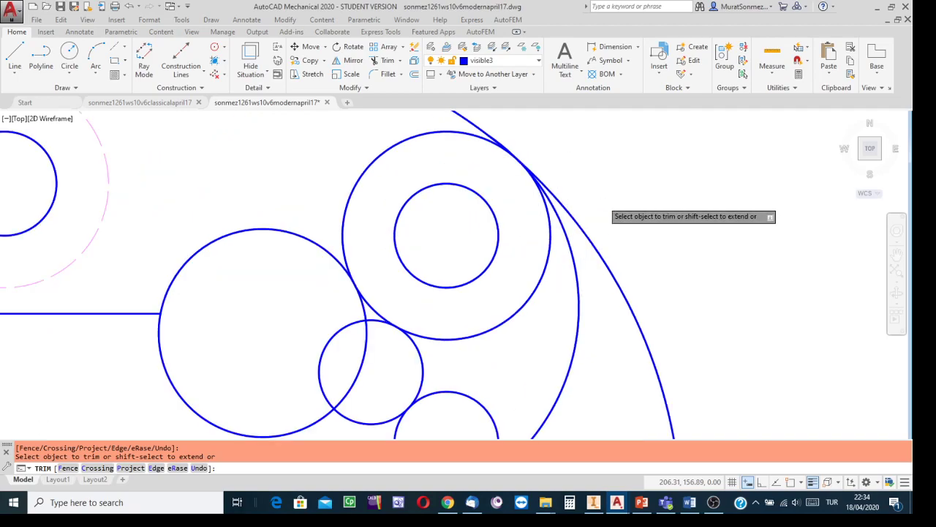
scroll(639, 266, "up", 4)
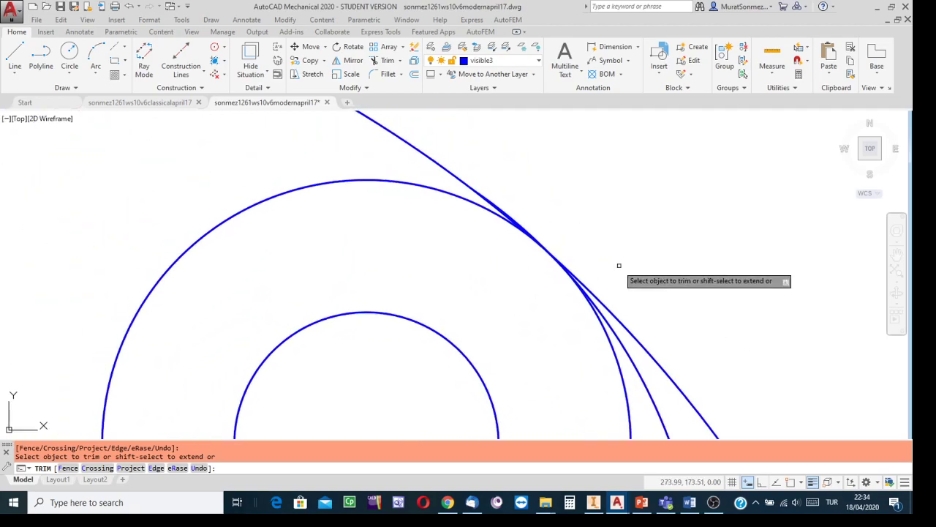
scroll(608, 275, "up", 3)
middle_click_drag(608, 275, 800, 366)
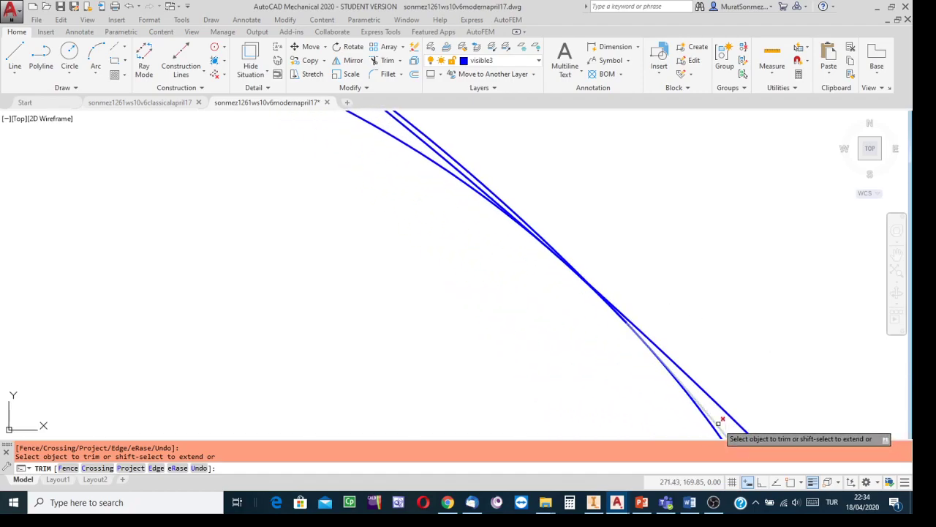
scroll(713, 330, "down", 4)
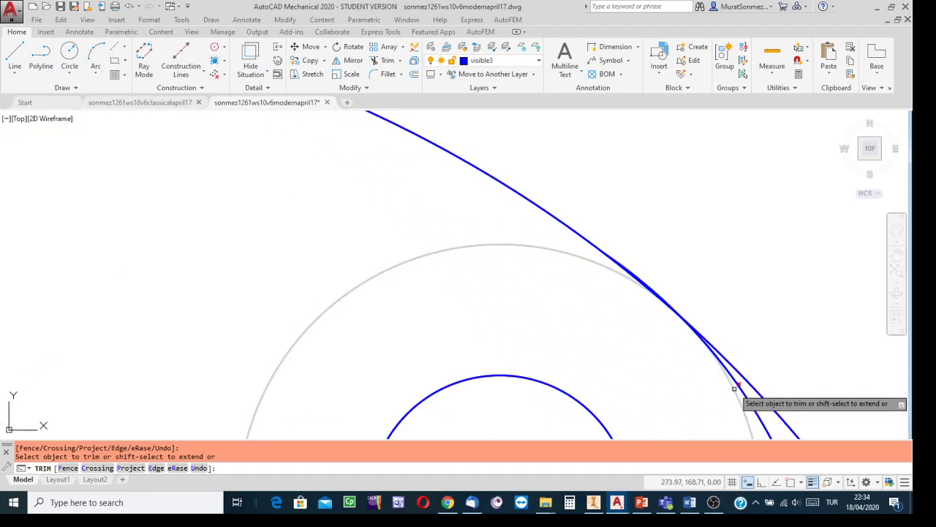
scroll(636, 278, "up", 2)
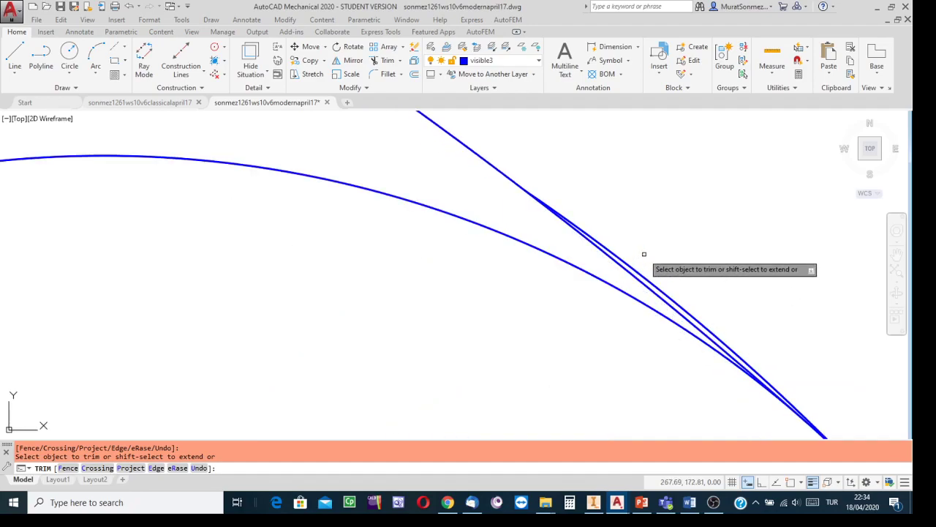
scroll(644, 254, "up", 2)
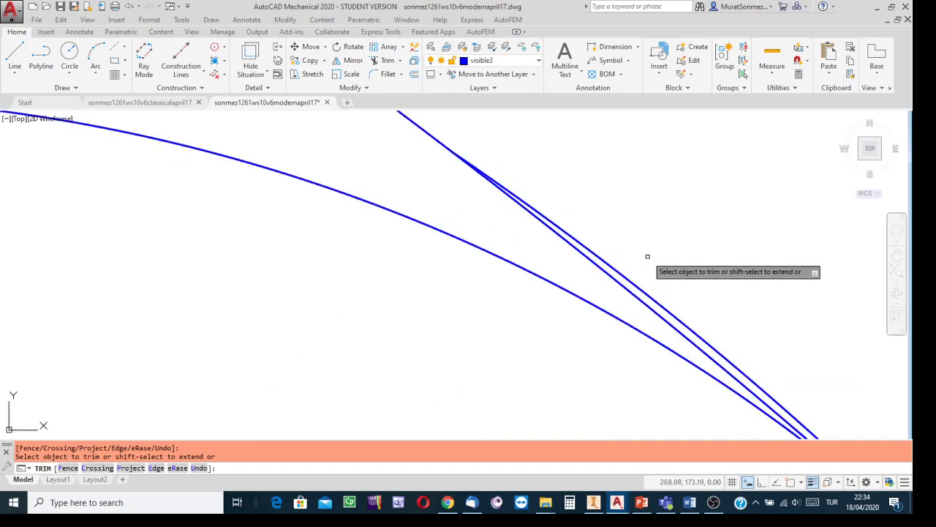
scroll(648, 256, "down", 3)
scroll(680, 252, "up", 5)
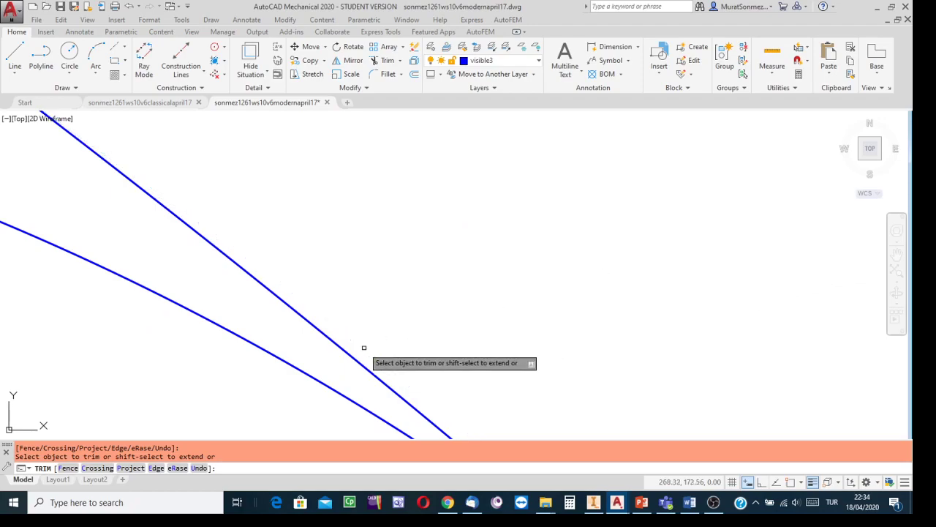
scroll(545, 304, "down", 4)
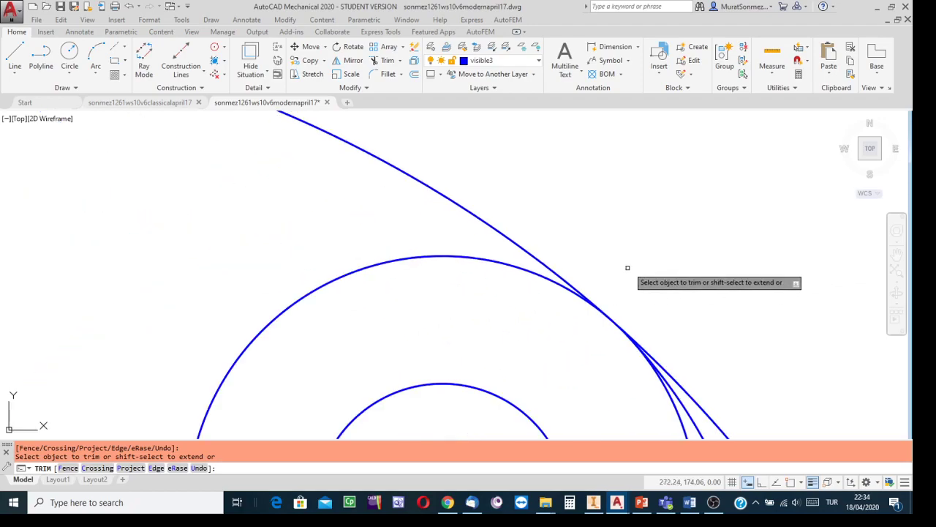
- Examine the tangent area at the profile's upper right for leftover arc segments
scroll(633, 309, "up", 3)
scroll(615, 321, "down", 2)
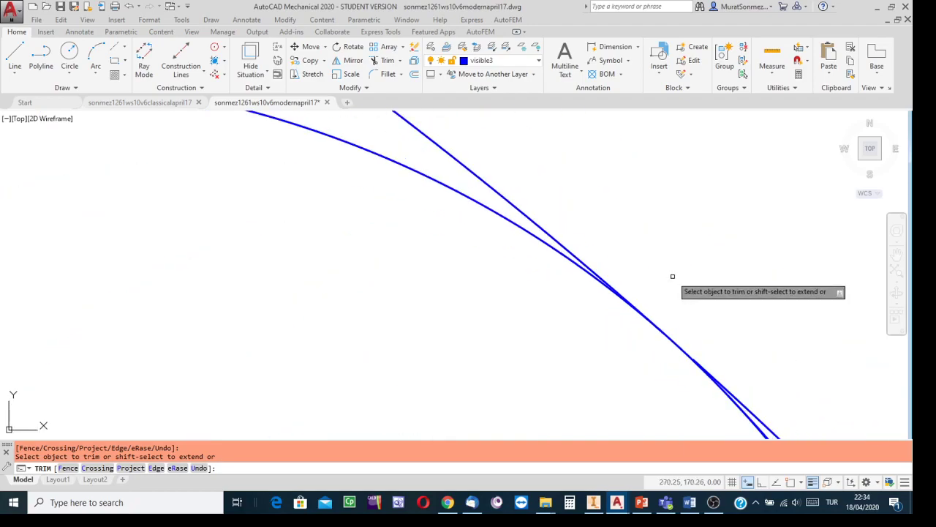
scroll(723, 349, "up", 2)
scroll(677, 354, "down", 1)
scroll(678, 354, "down", 4)
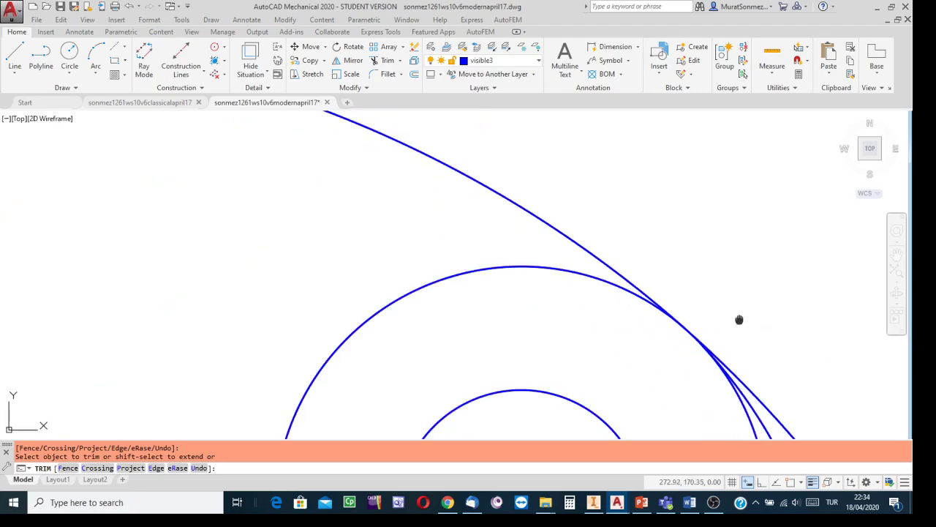
scroll(650, 197, "down", 2)
scroll(679, 199, "down", 2)
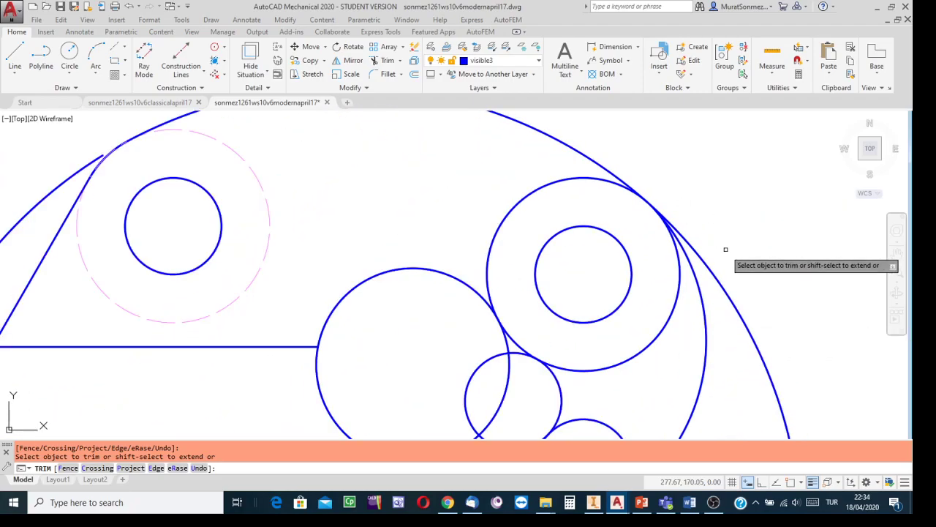
- Trim the two small lower circles and the central circle, keeping only the hook end, concave transition and central arch of the outline
scroll(725, 250, "down", 2)
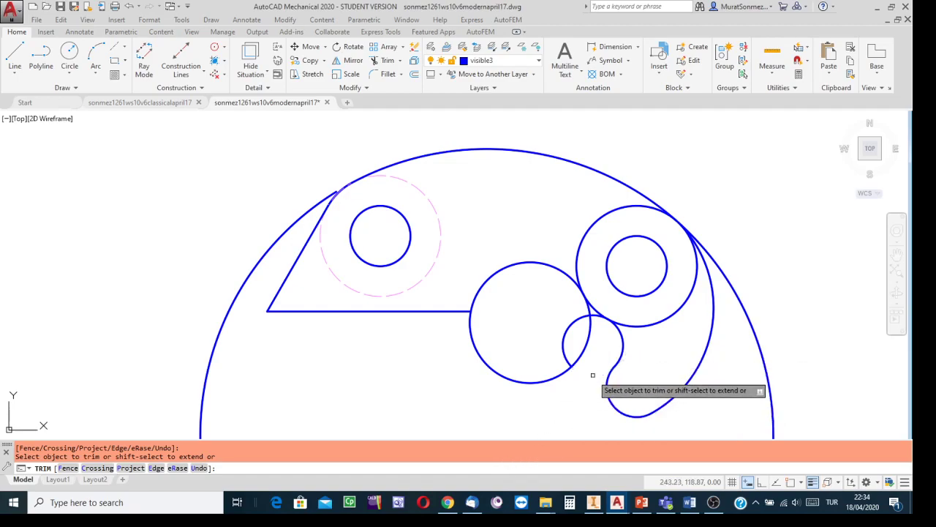
left_click(611, 368)
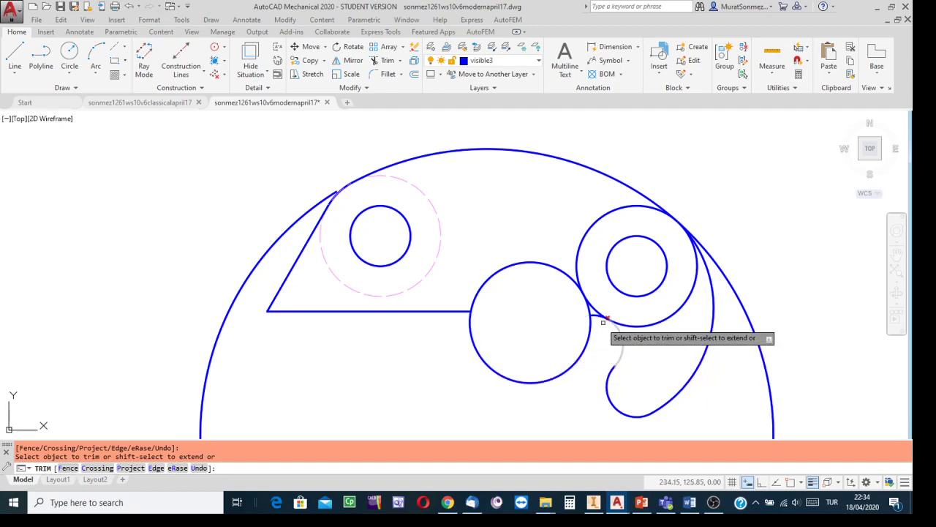
scroll(591, 320, "up", 5)
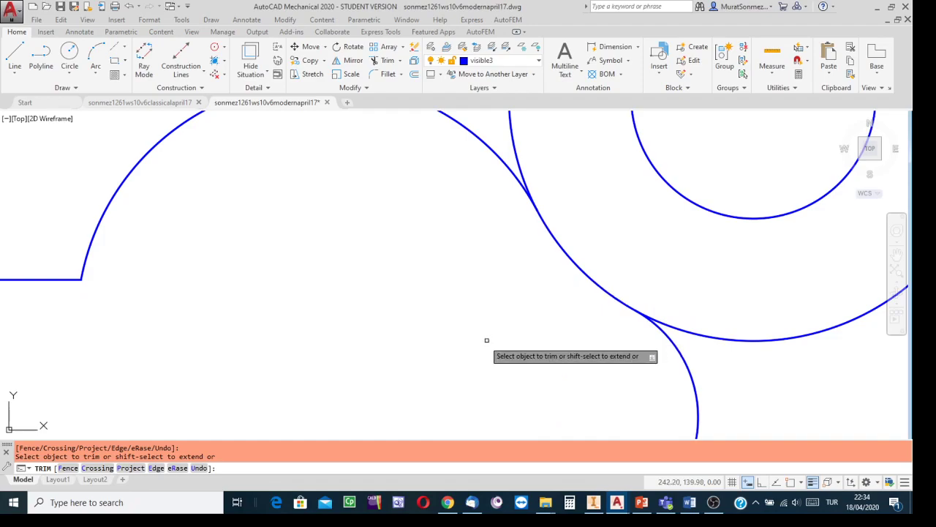
scroll(487, 337, "down", 6)
middle_click_drag(425, 399, 421, 337)
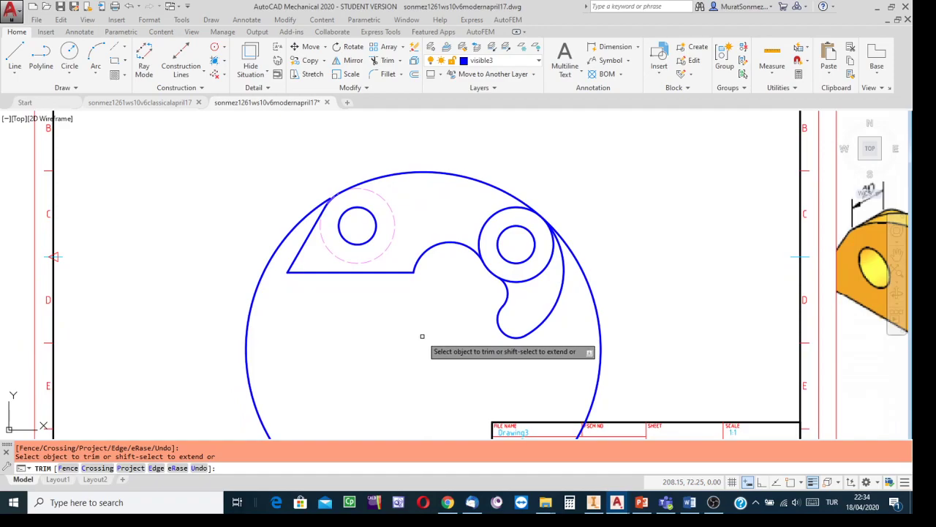
key("Escape")
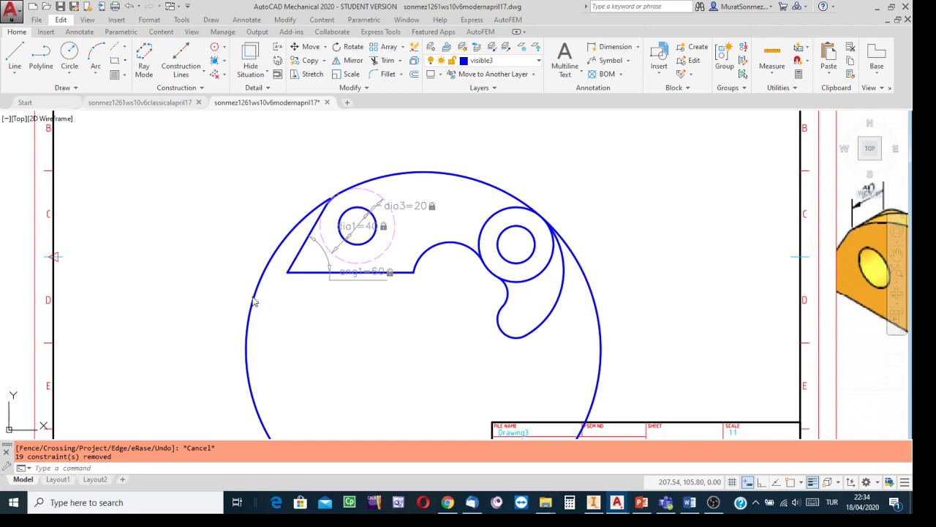
- Erase the leftover part of the large circle lying outside the profile
scroll(289, 332, "down", 2)
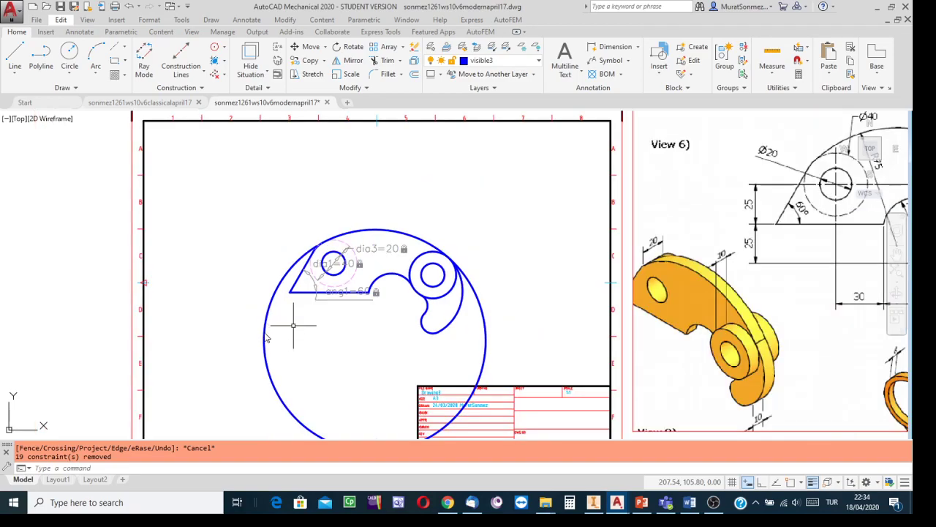
middle_click_drag(249, 275, 261, 263)
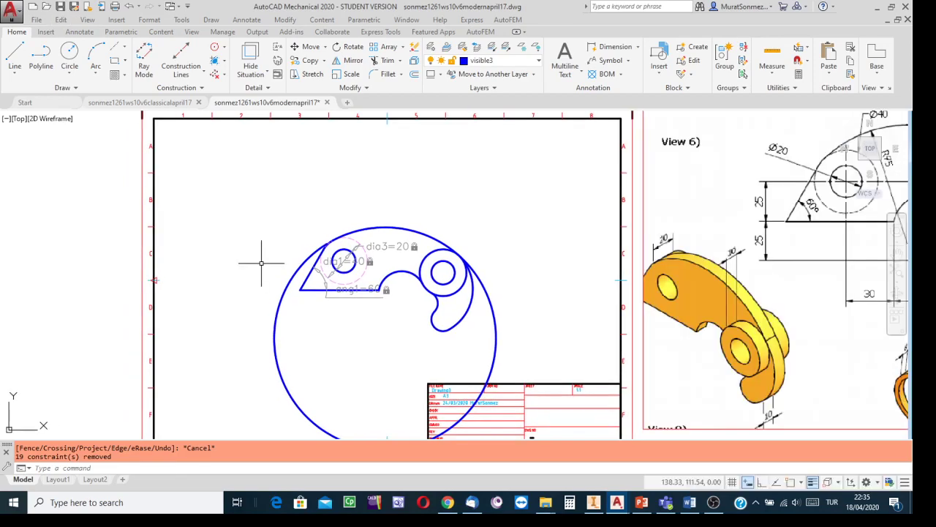
left_click(281, 298)
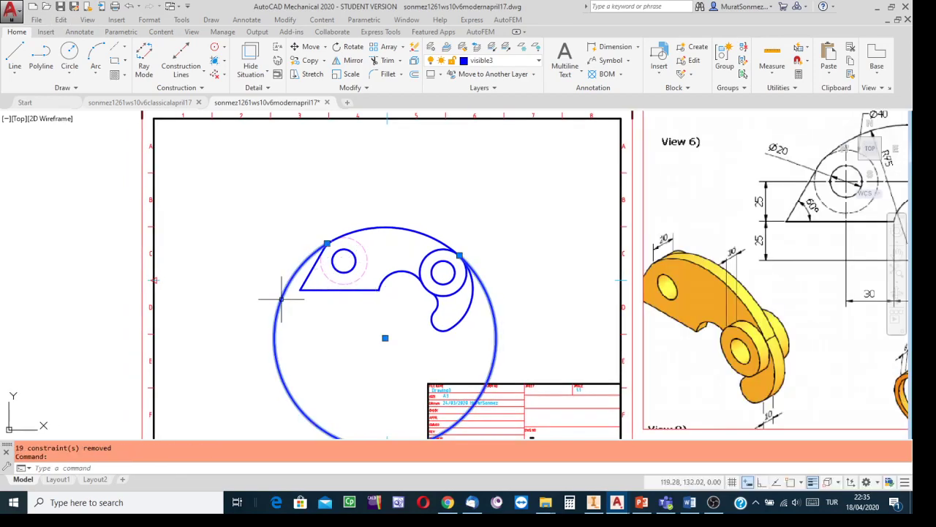
key("Delete")
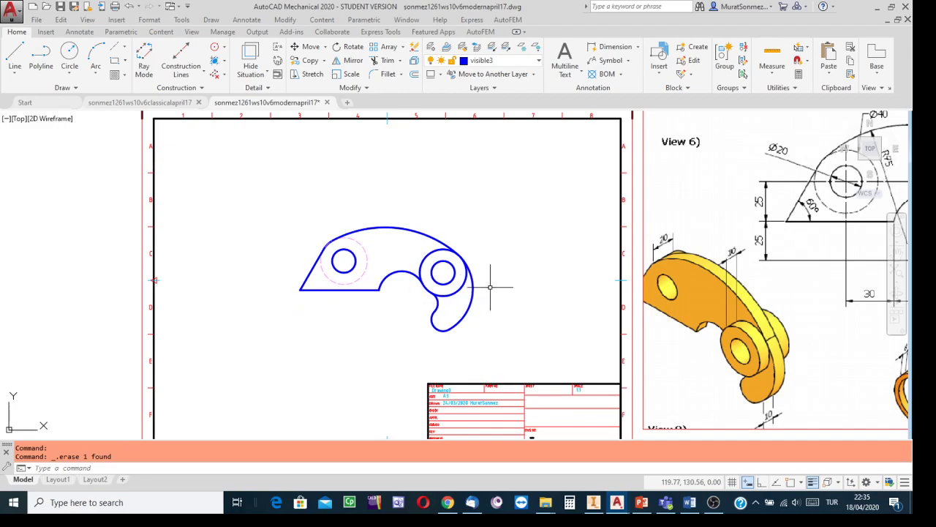
- Turn on object snapping and enable the Center snap
scroll(494, 282, "up", 5)
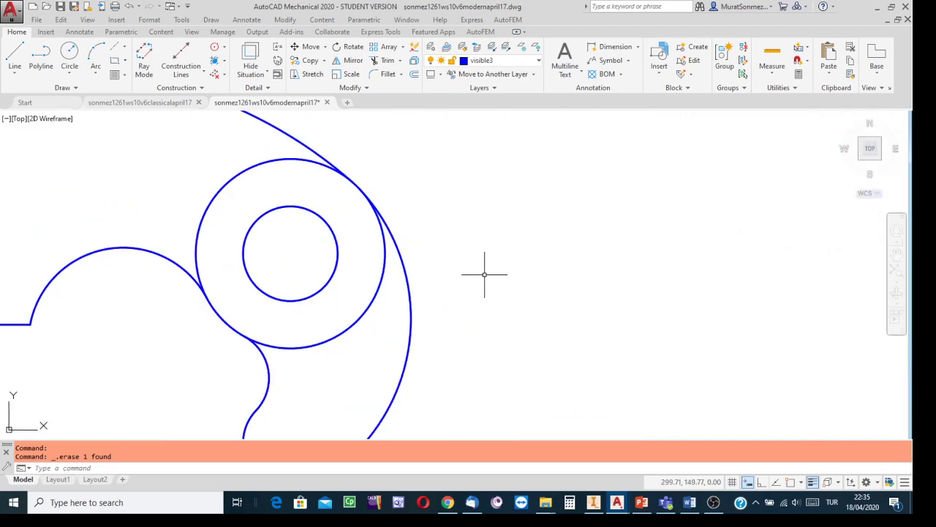
scroll(484, 274, "down", 5)
scroll(517, 298, "up", 1)
mouse_move(510, 298)
middle_mouse_down()
mouse_move(446, 280)
mouse_move(433, 297)
middle_mouse_up()
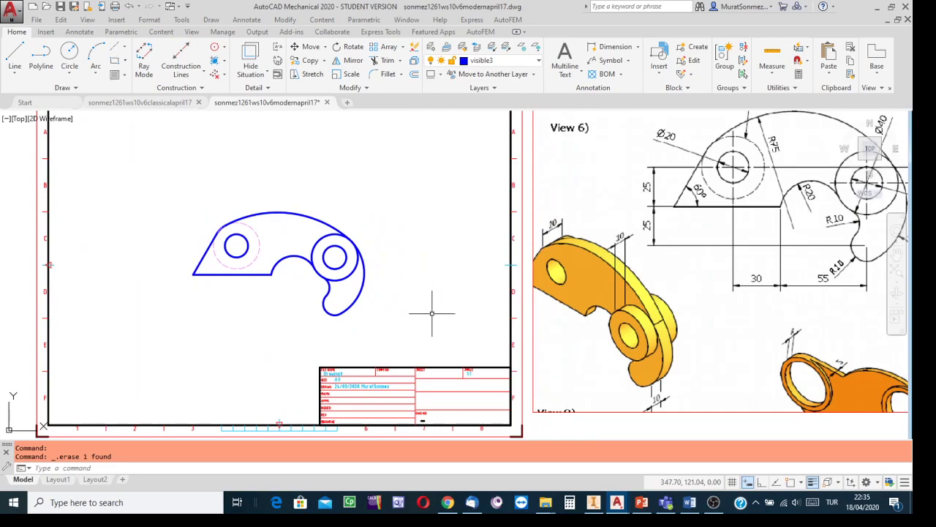
middle_click_drag(409, 276, 465, 297)
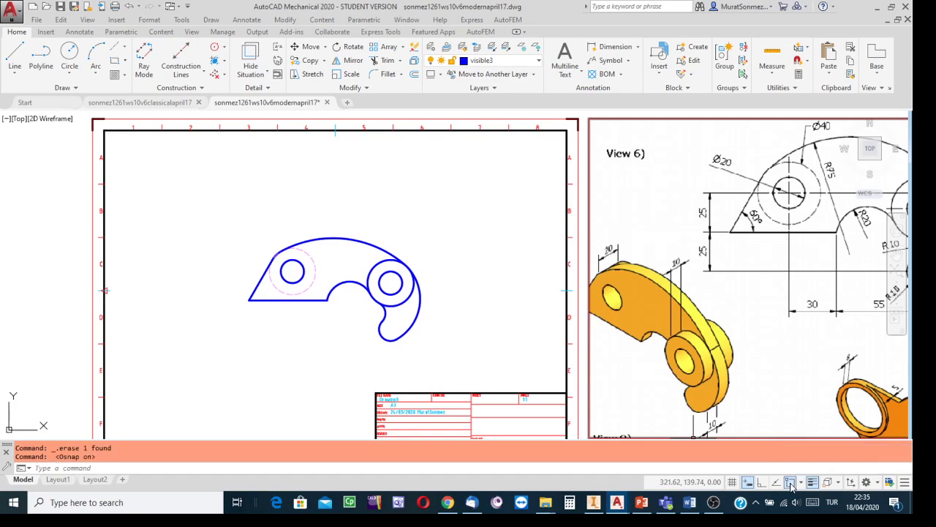
left_click(802, 485)
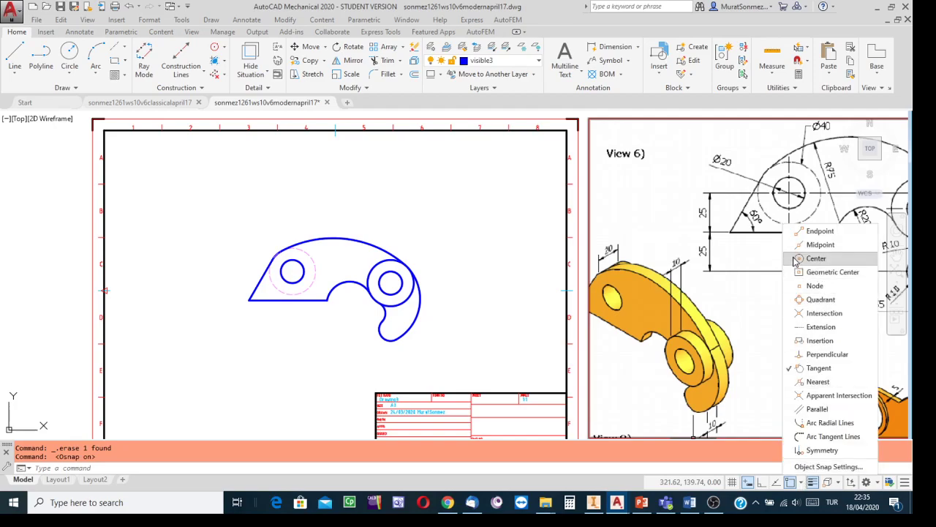
left_click(754, 317)
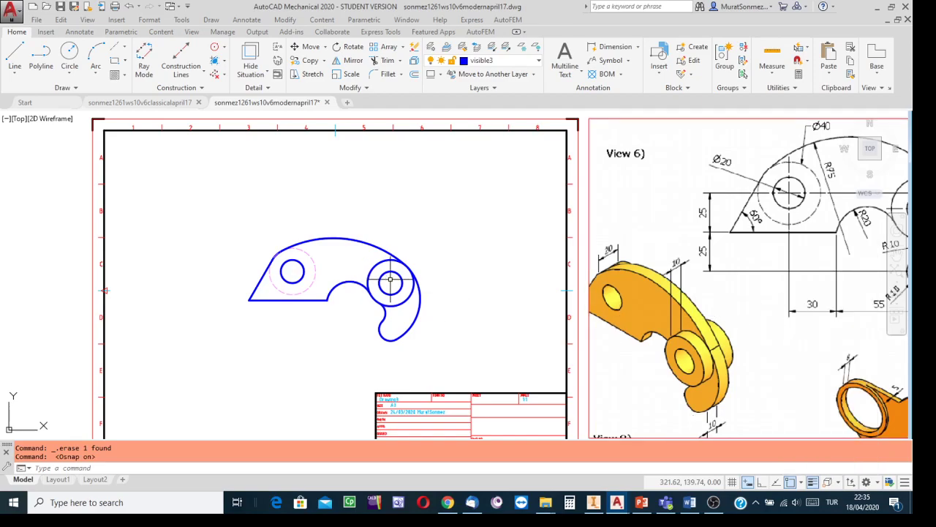
- Add a centerline cross of diameter 40 at the center of the profile's left hole
left_click(125, 48)
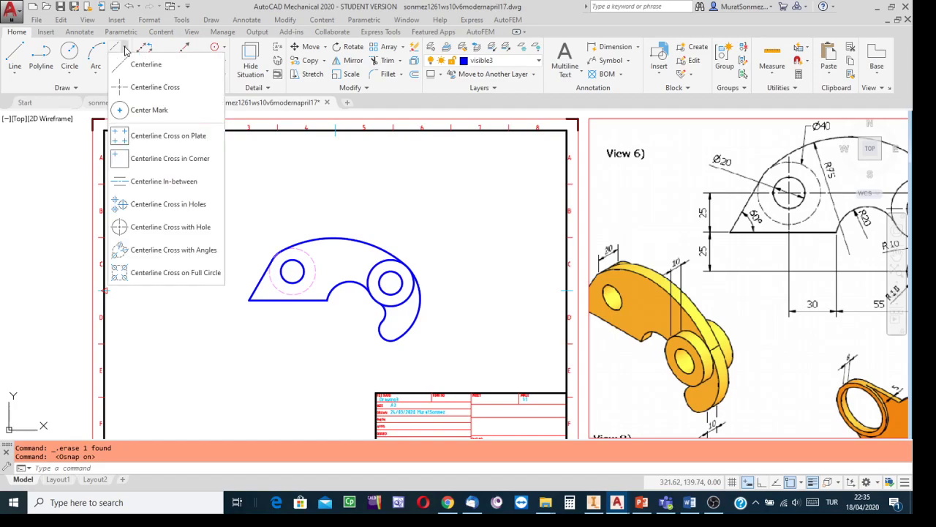
left_click(147, 92)
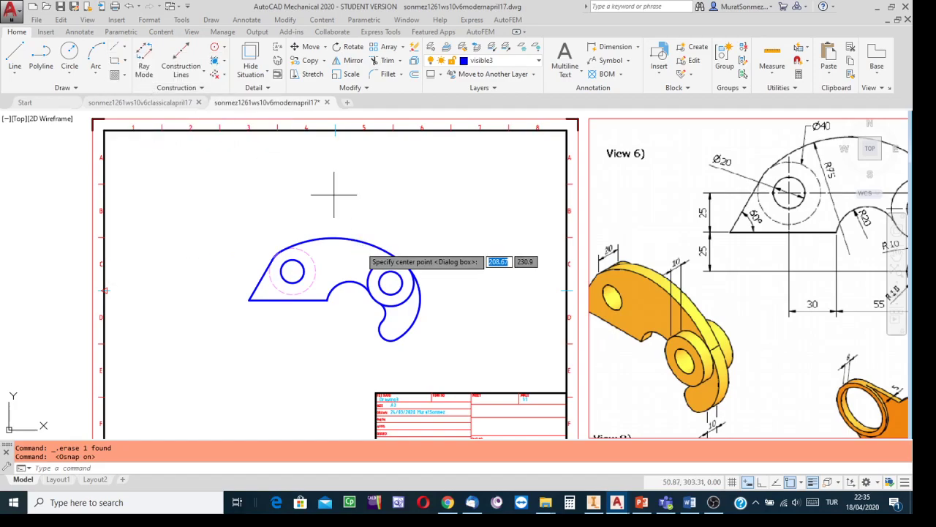
scroll(312, 289, "up", 2)
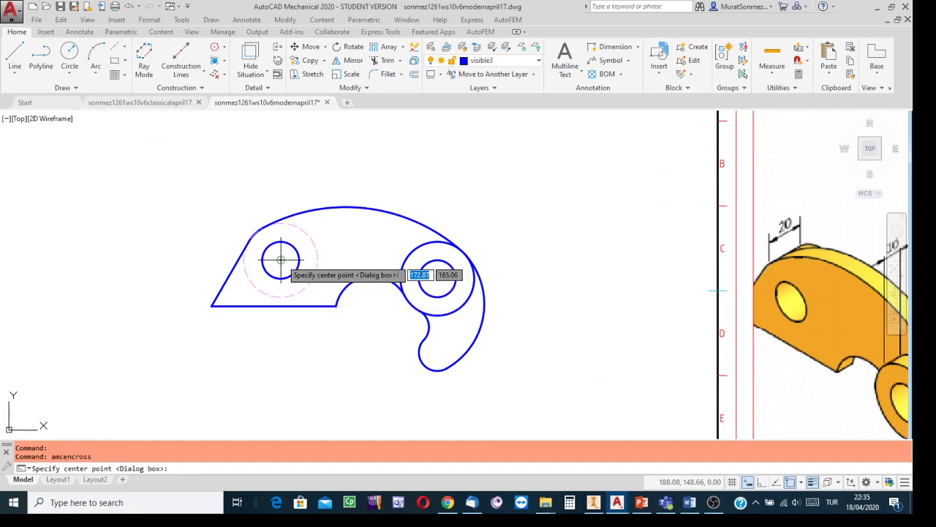
left_click(281, 259)
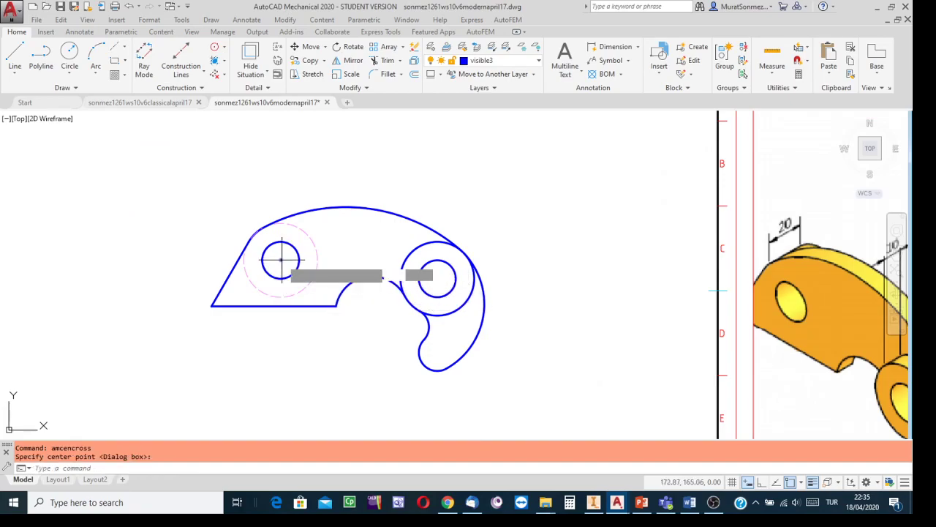
left_click(324, 260)
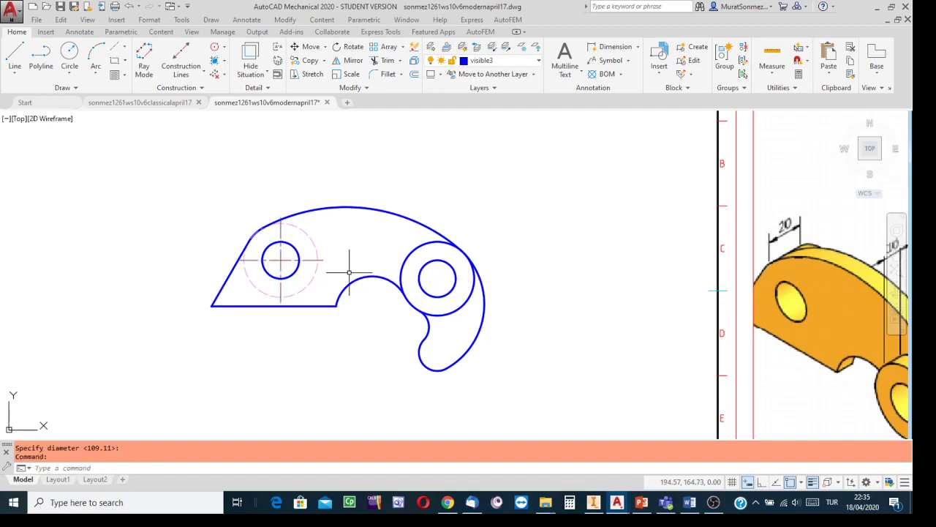
- Add a centerline cross of diameter 40 at the center of the profile's right hole
scroll(501, 254, "down", 2)
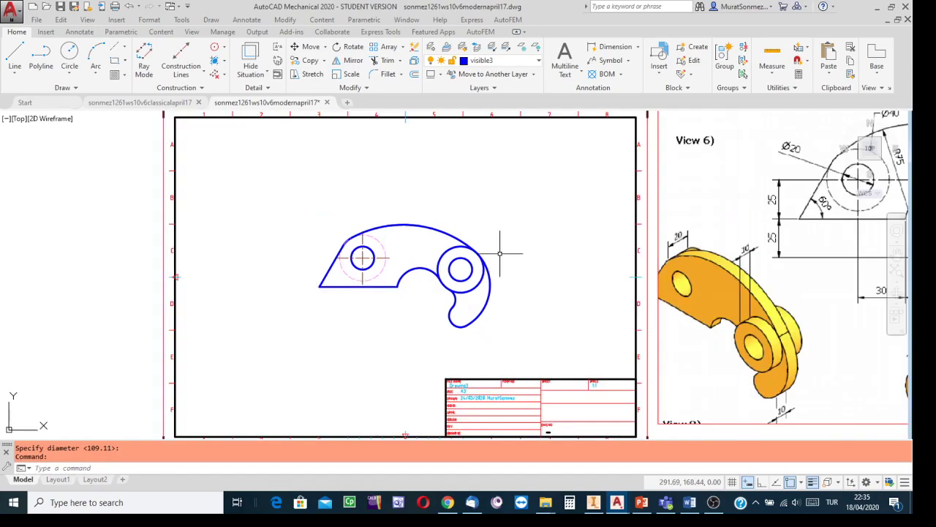
middle_click_drag(512, 259, 356, 246)
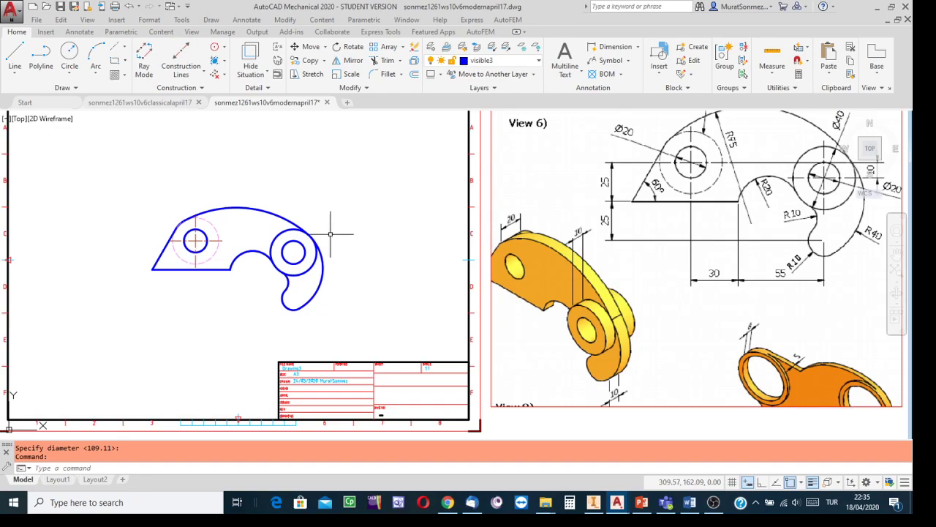
left_click(125, 49)
left_click(139, 87)
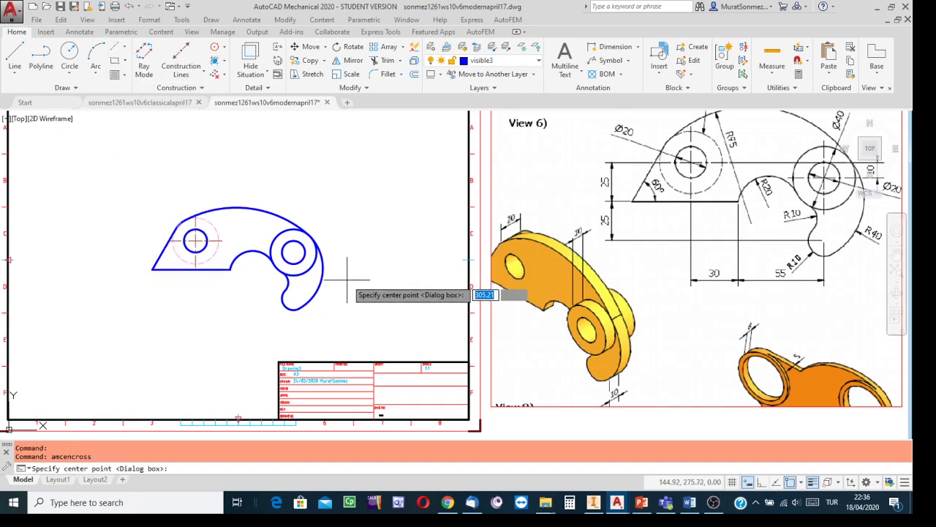
left_click(293, 252)
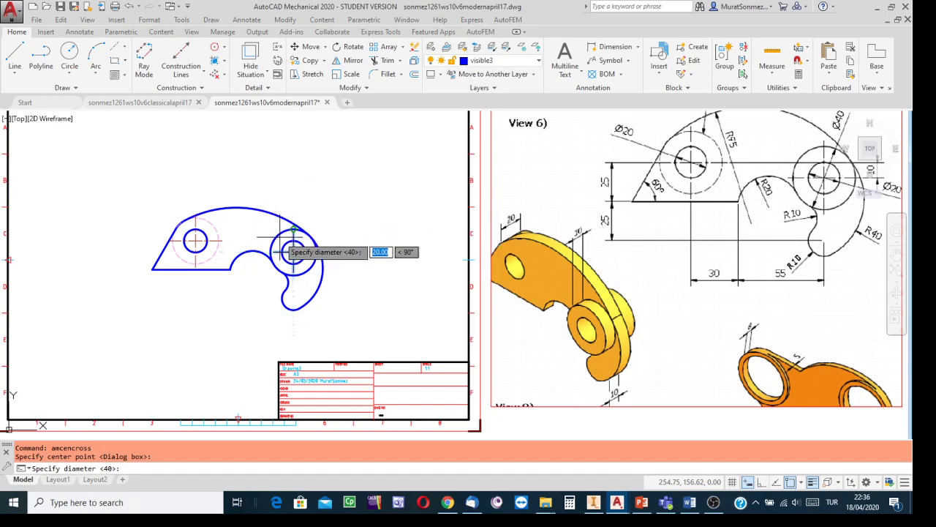
key("Return")
key("Return")
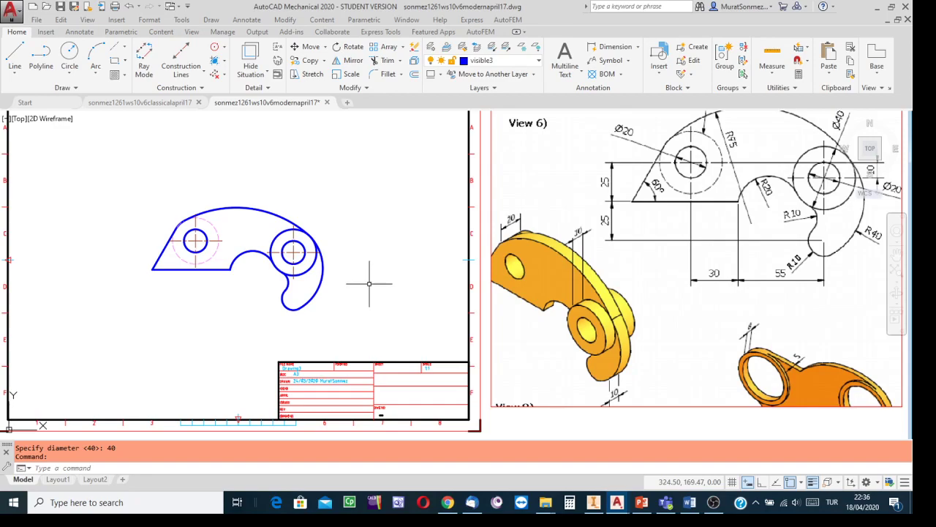
- Delete the reference image beside the A3 sheet and save the drawing
scroll(368, 283, "down", 2)
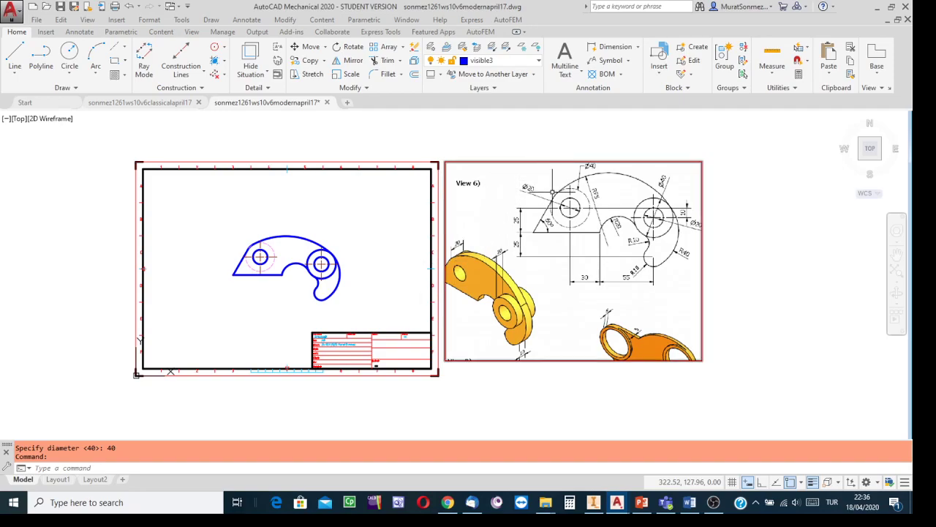
left_click(518, 161)
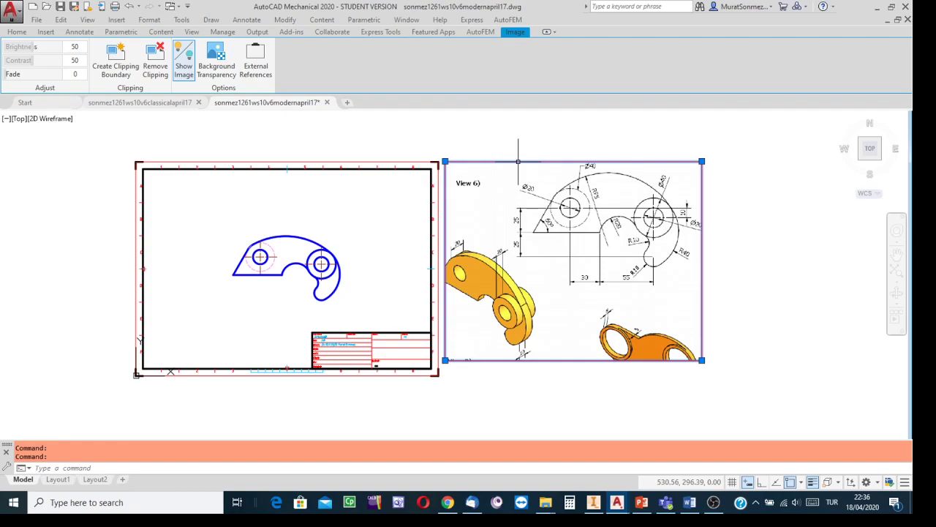
key("Delete")
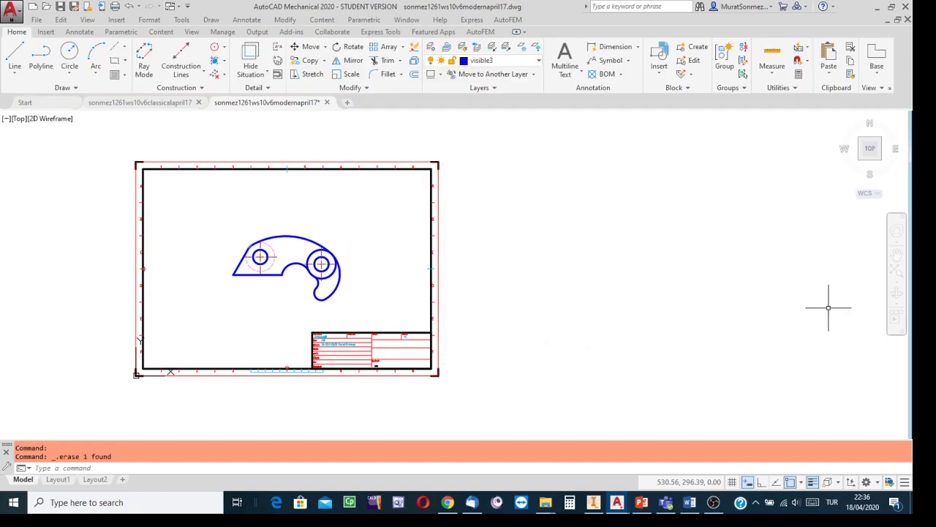
left_click(895, 269)
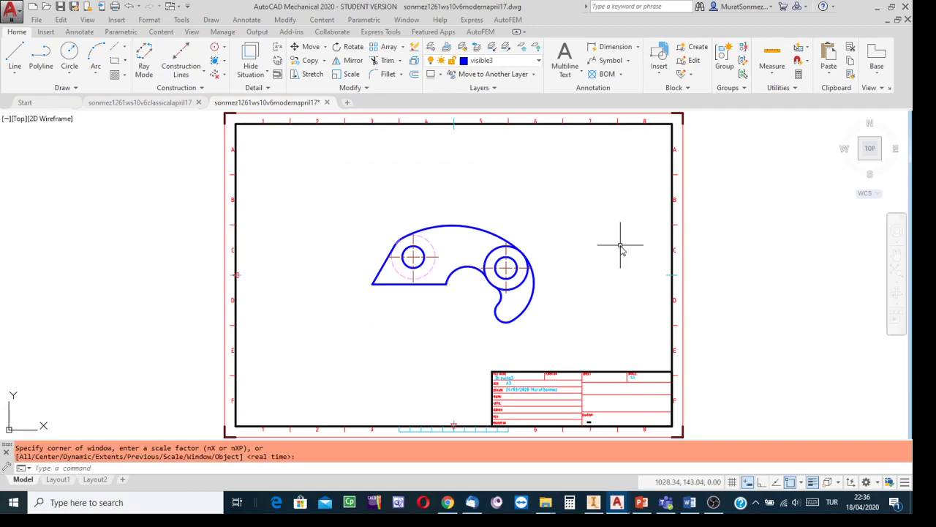
left_click(60, 7)
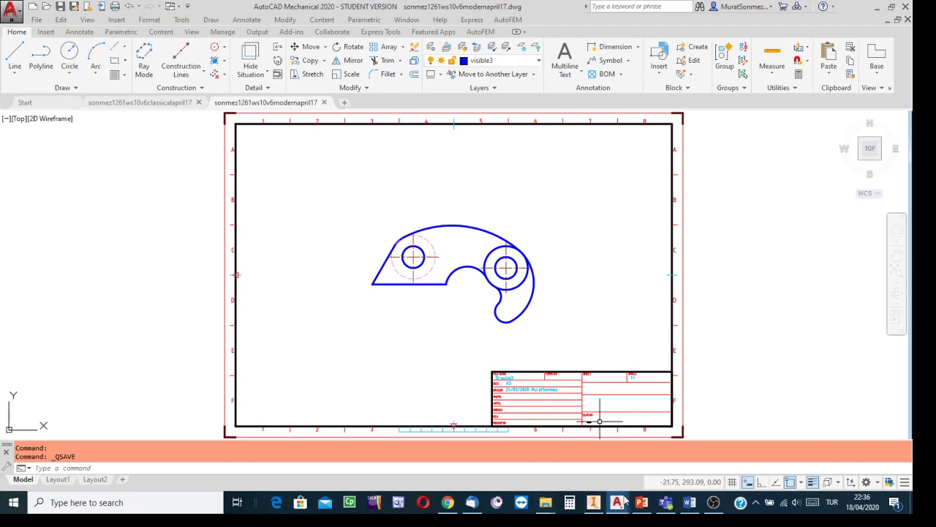
left_click(447, 501)
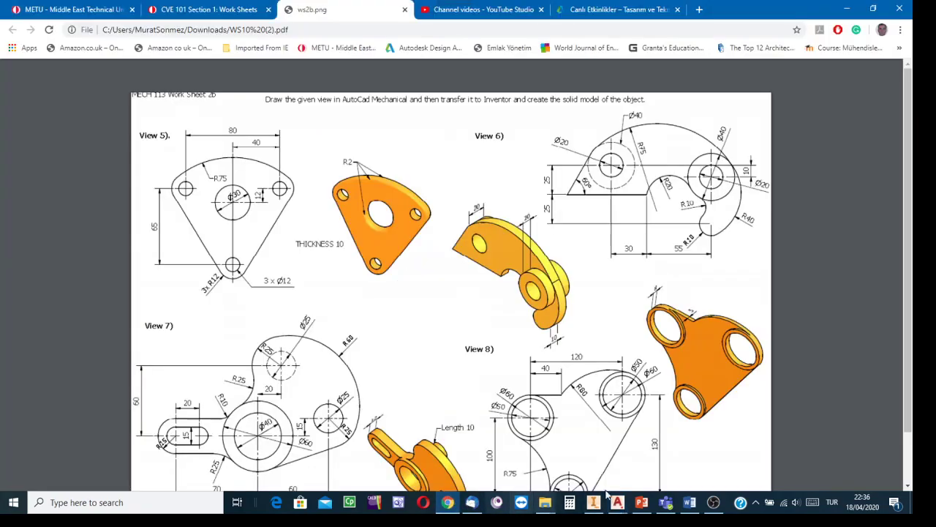
left_click(713, 501)
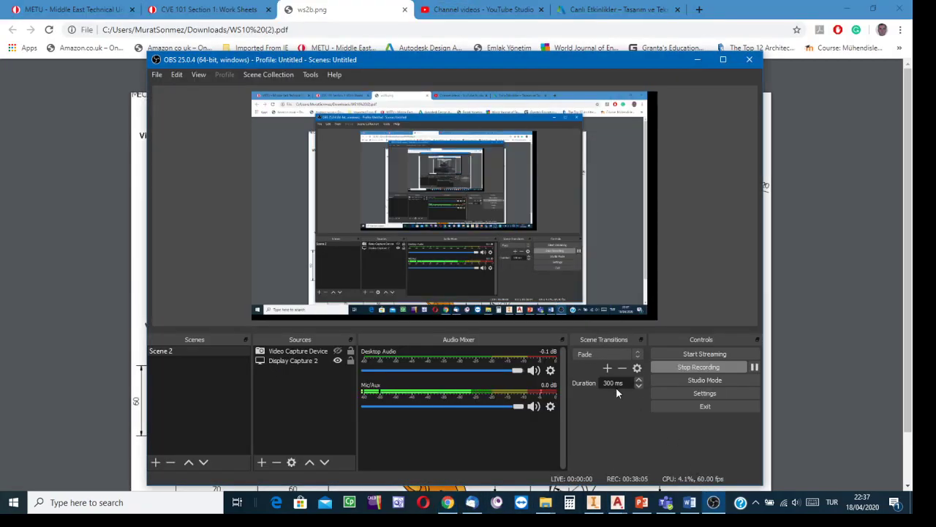
left_click(337, 351)
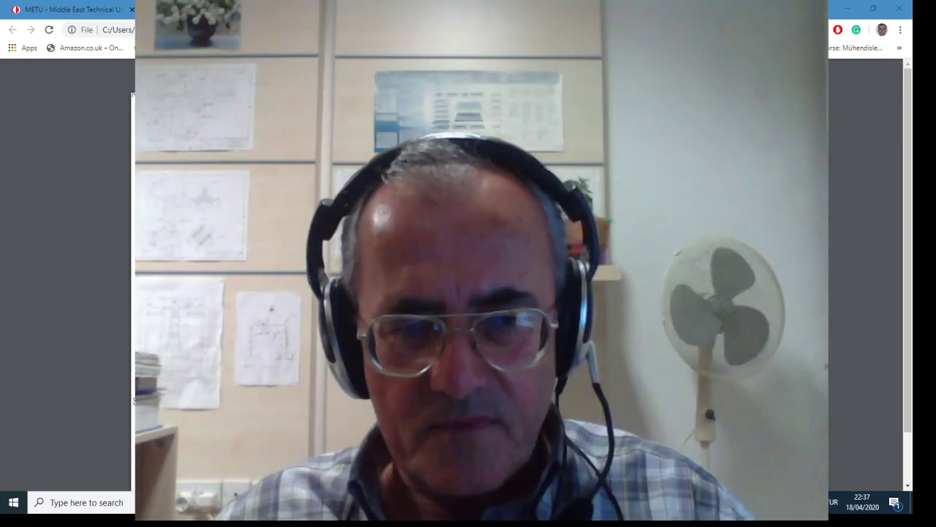